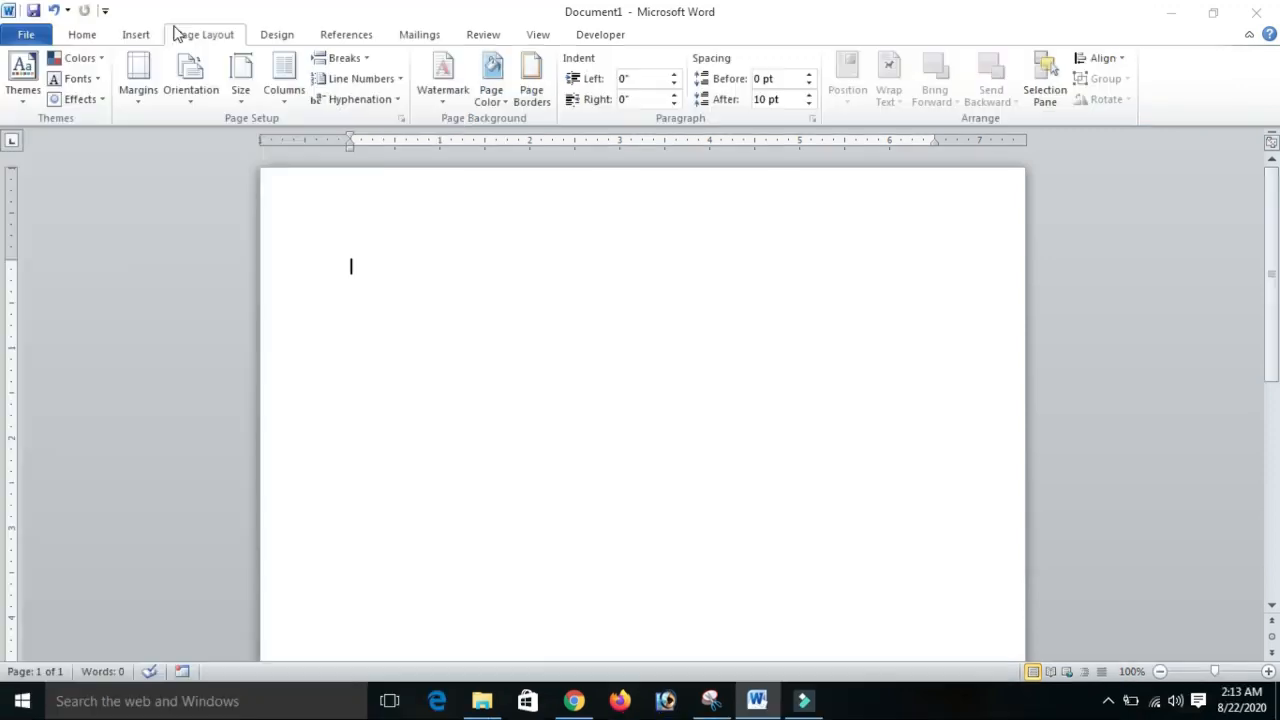
- Change the document's theme colors, fonts and effects
{"action": "left_click", "coordinate": [277, 35]}
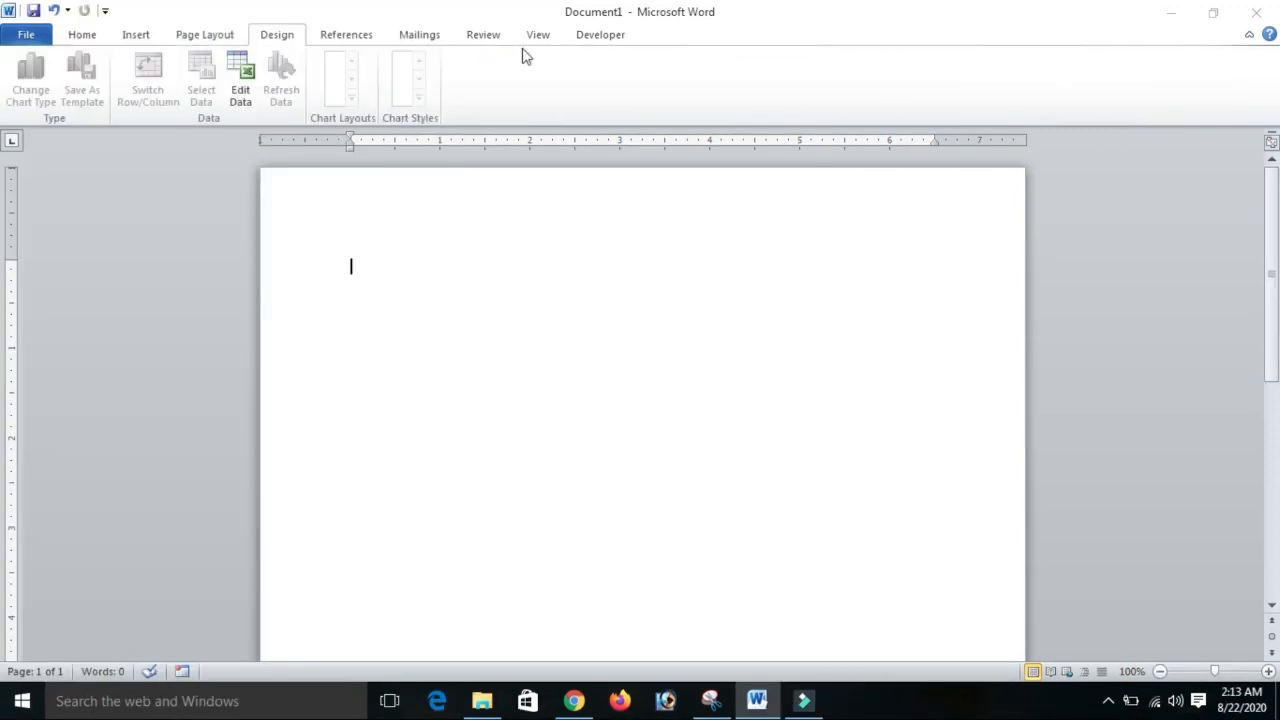
{"action": "left_click", "coordinate": [205, 35]}
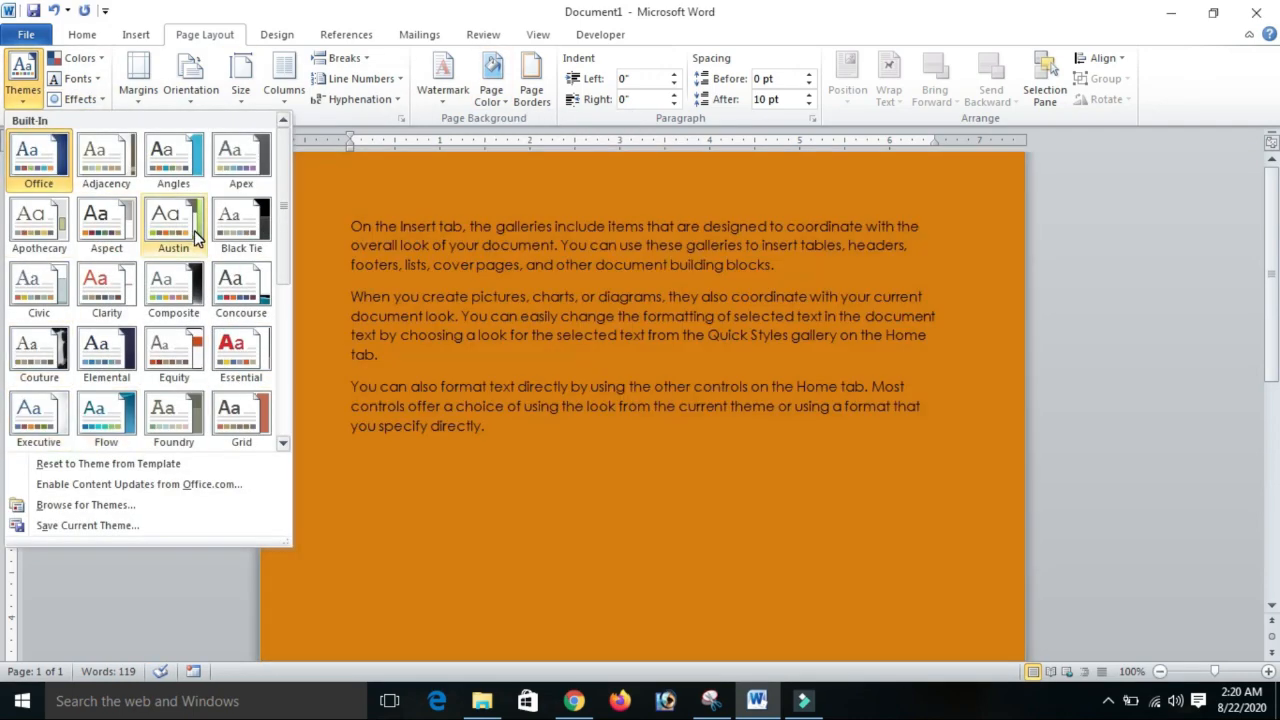
{"action": "left_click", "coordinate": [80, 58]}
{"action": "left_click", "coordinate": [78, 78]}
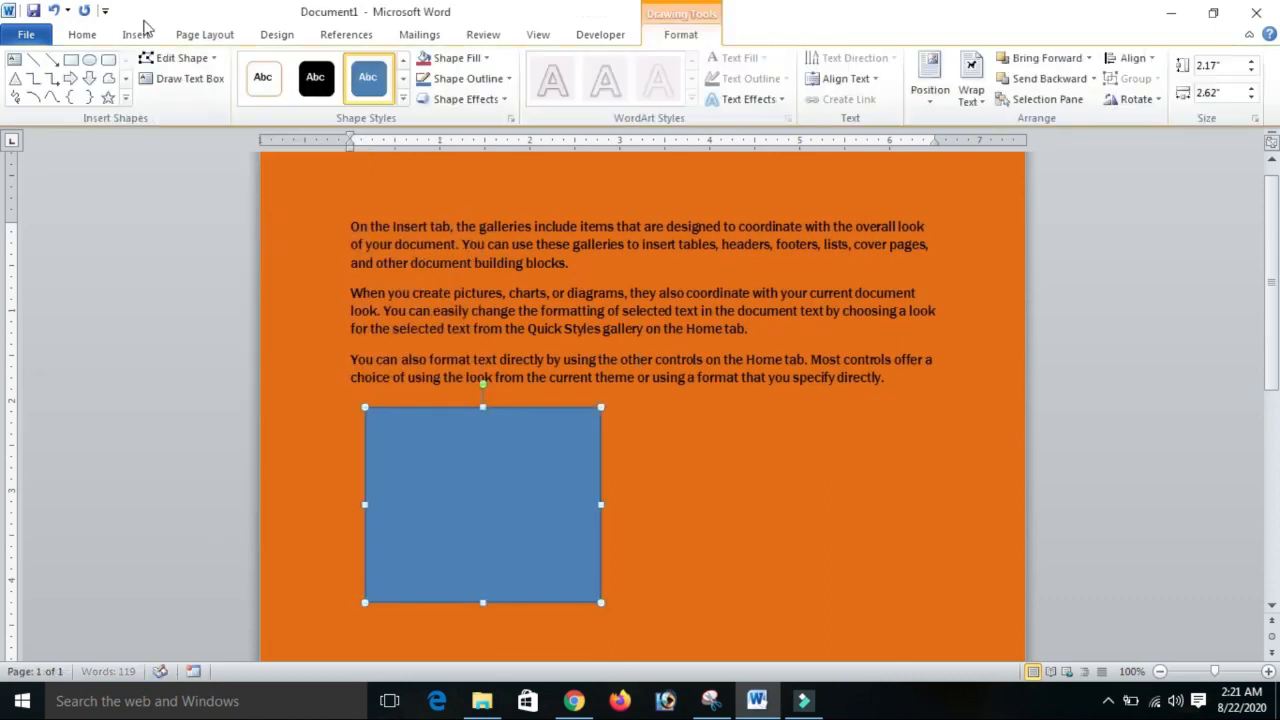
{"action": "left_click", "coordinate": [80, 99]}
{"action": "left_click", "coordinate": [147, 419]}
- Set custom page margins of 0.25 on all four sides with landscape orientation
{"action": "left_click", "coordinate": [138, 80]}
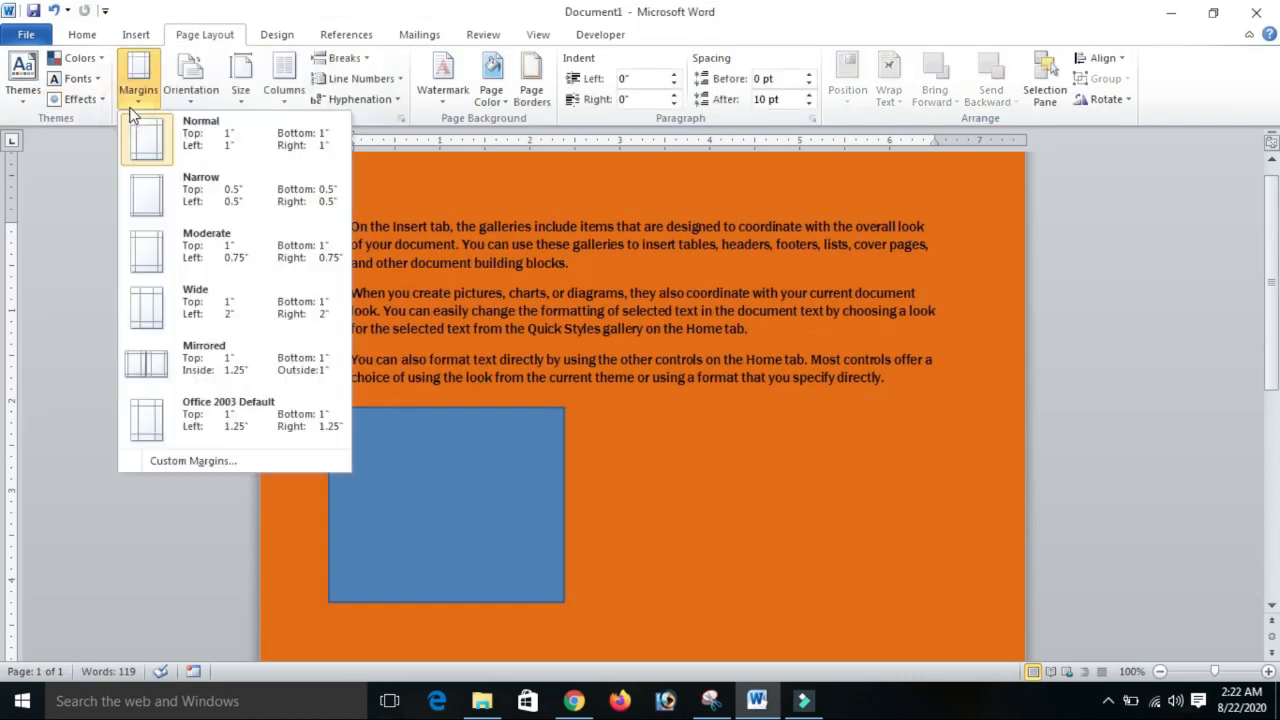
{"action": "left_click", "coordinate": [362, 213]}
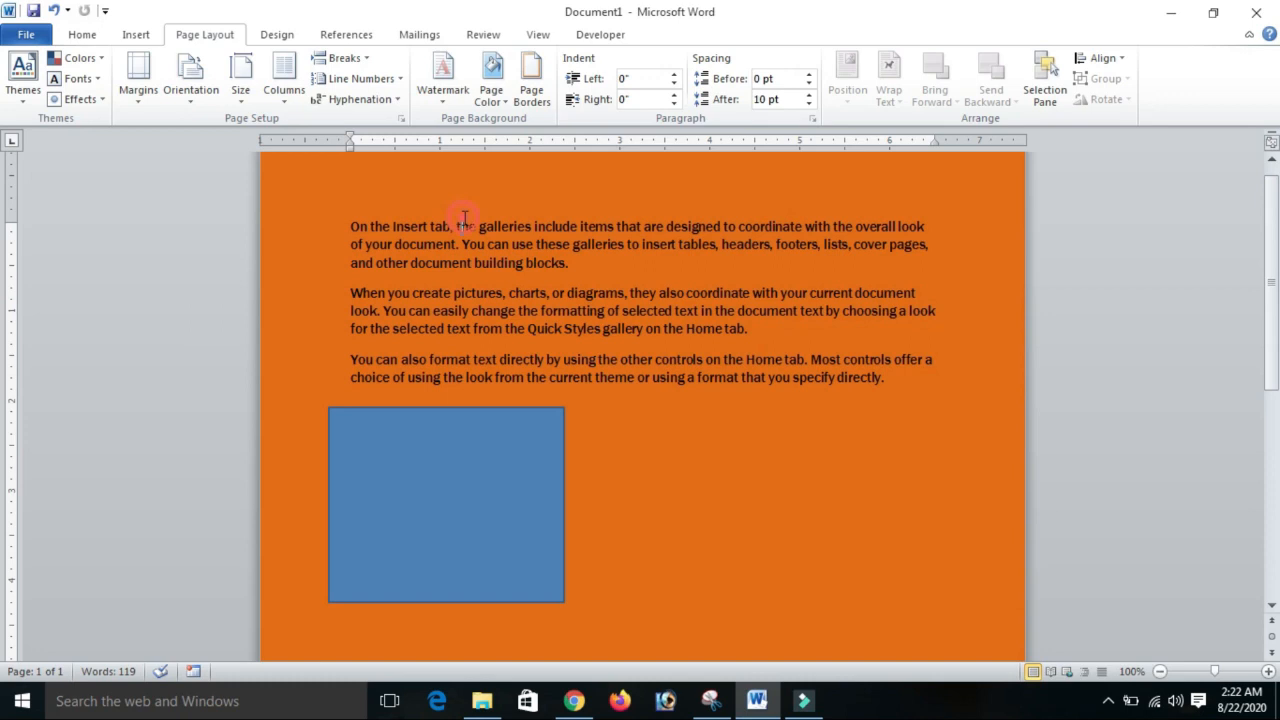
{"action": "left_click", "coordinate": [138, 80]}
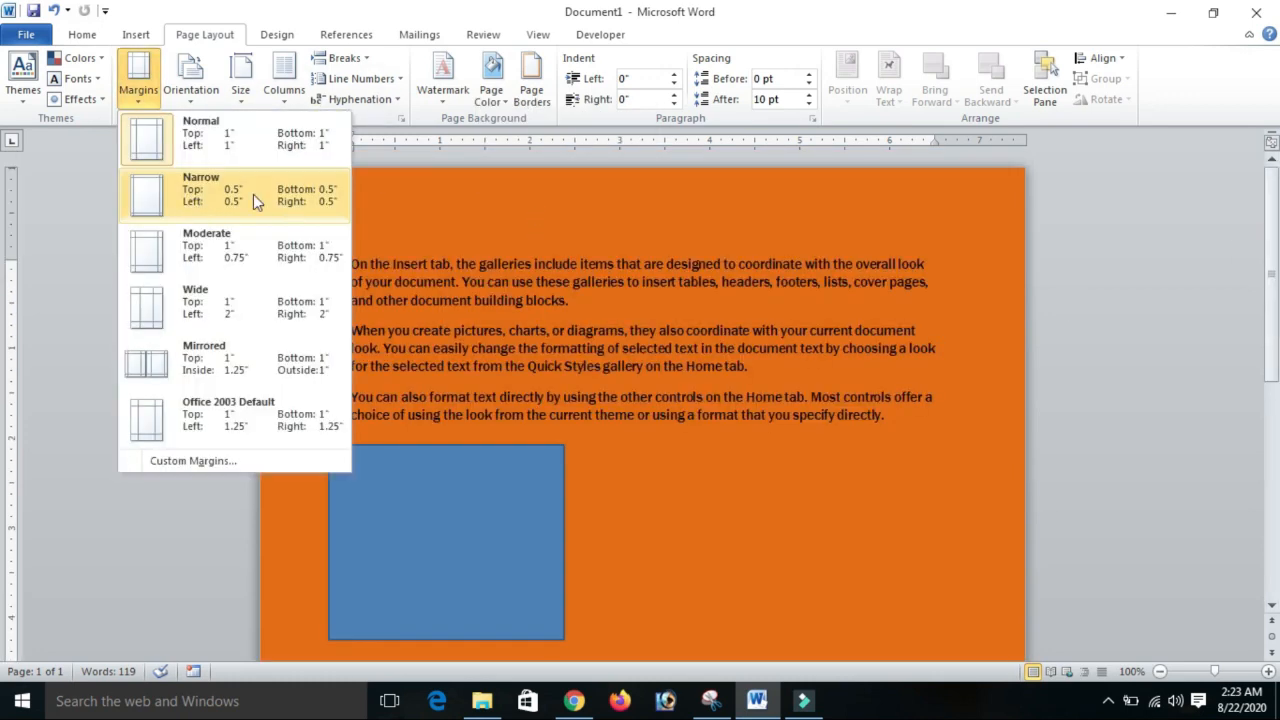
{"action": "left_click", "coordinate": [193, 461]}
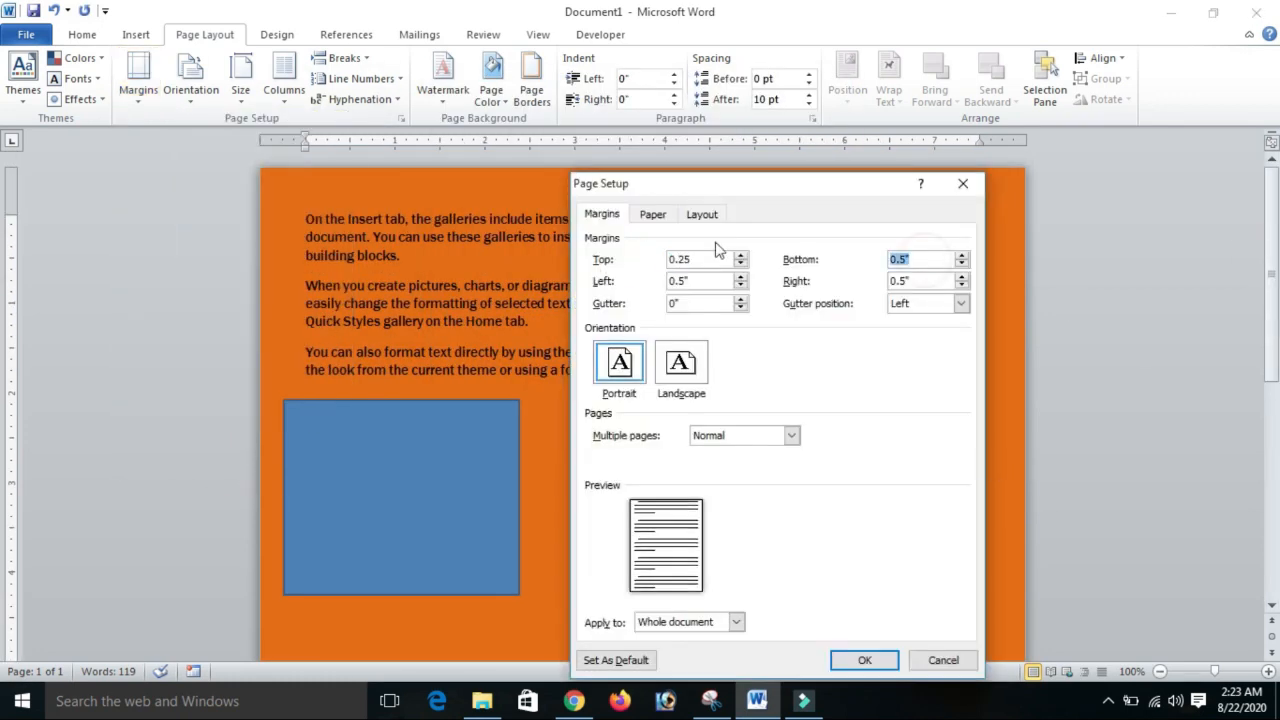
{"action": "type", "text": "0.25"}
{"action": "key", "text": "Tab"}
{"action": "type", "text": "0.25"}
{"action": "left_click", "coordinate": [681, 365]}
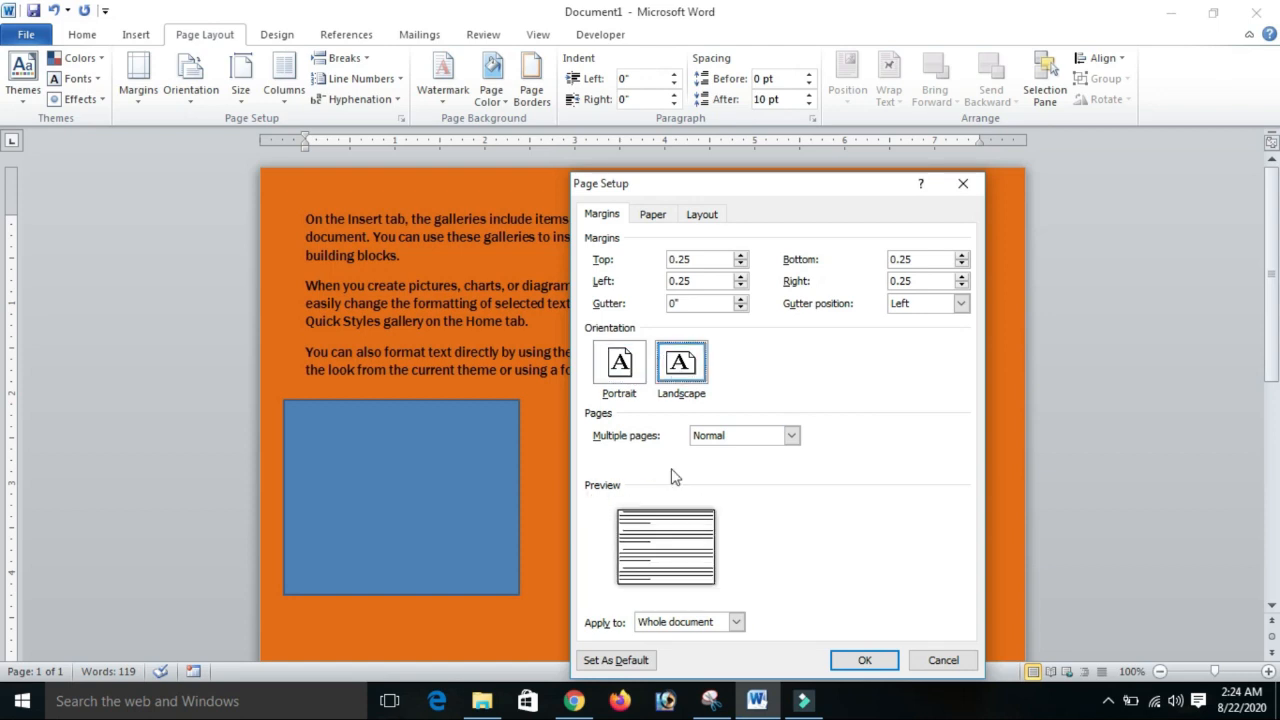
- Pick another paper size for the document and apply the page setup
{"action": "left_click", "coordinate": [652, 214]}
{"action": "left_click", "coordinate": [707, 259]}
{"action": "left_click", "coordinate": [612, 333]}
{"action": "left_click", "coordinate": [865, 660]}
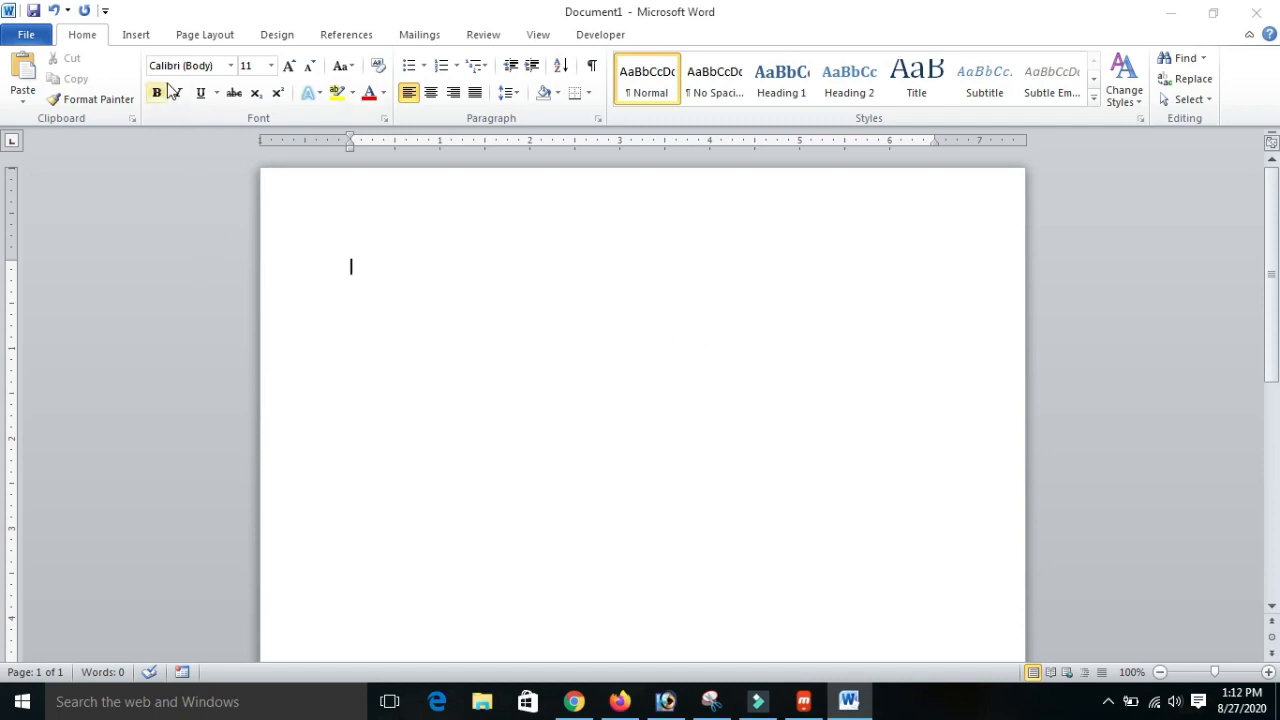
- Start the Step by Step Mail Merge Wizard in the blank document
{"action": "left_click", "coordinate": [81, 31]}
{"action": "left_click", "coordinate": [428, 36]}
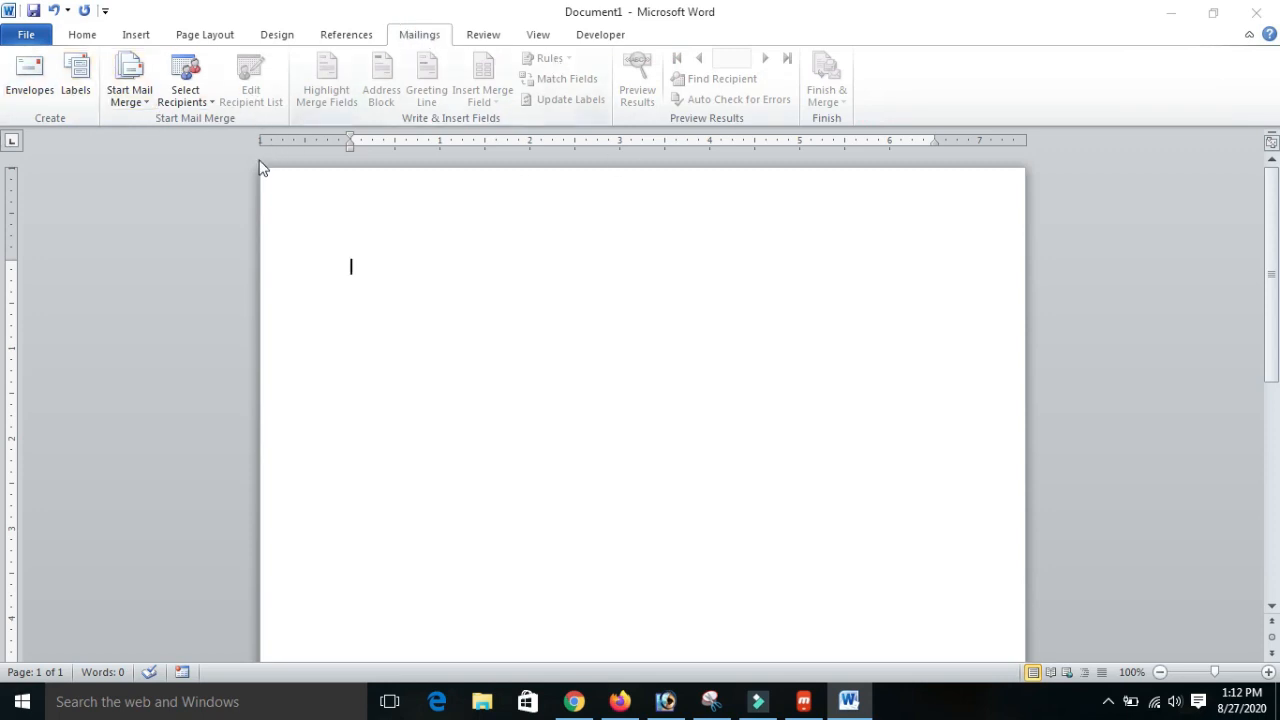
{"action": "left_click", "coordinate": [146, 108]}
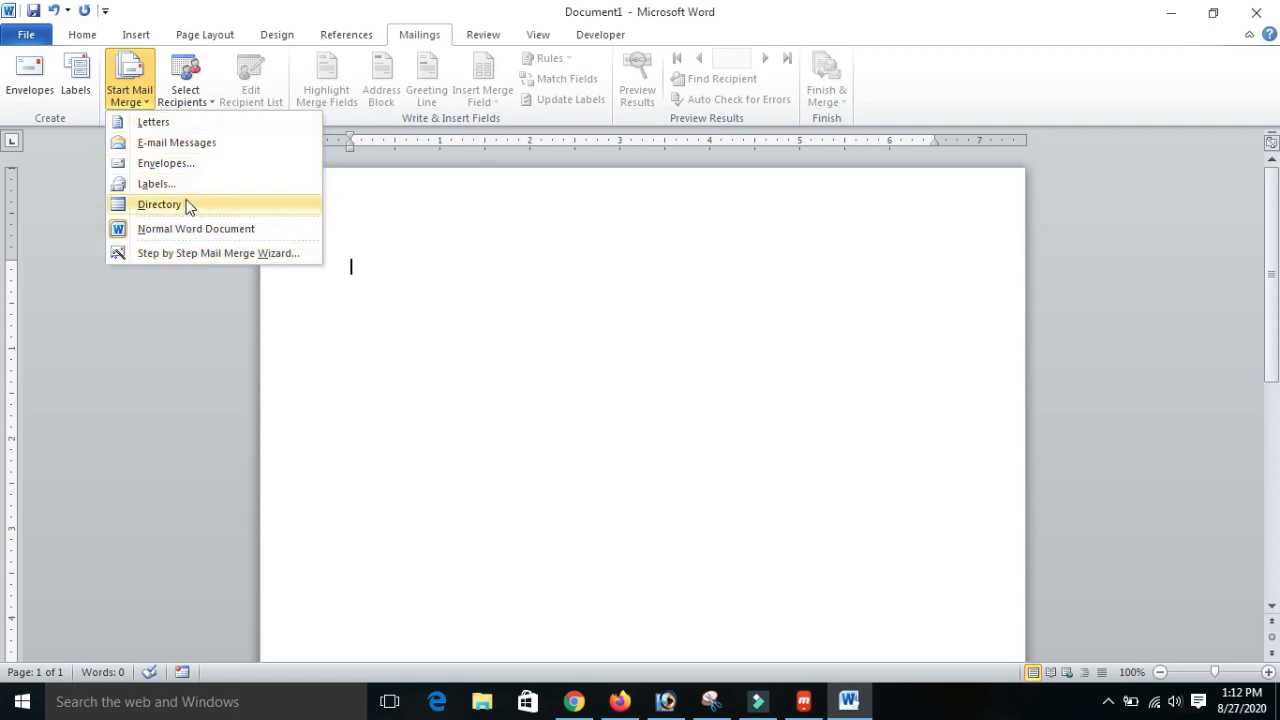
{"action": "left_click", "coordinate": [156, 255]}
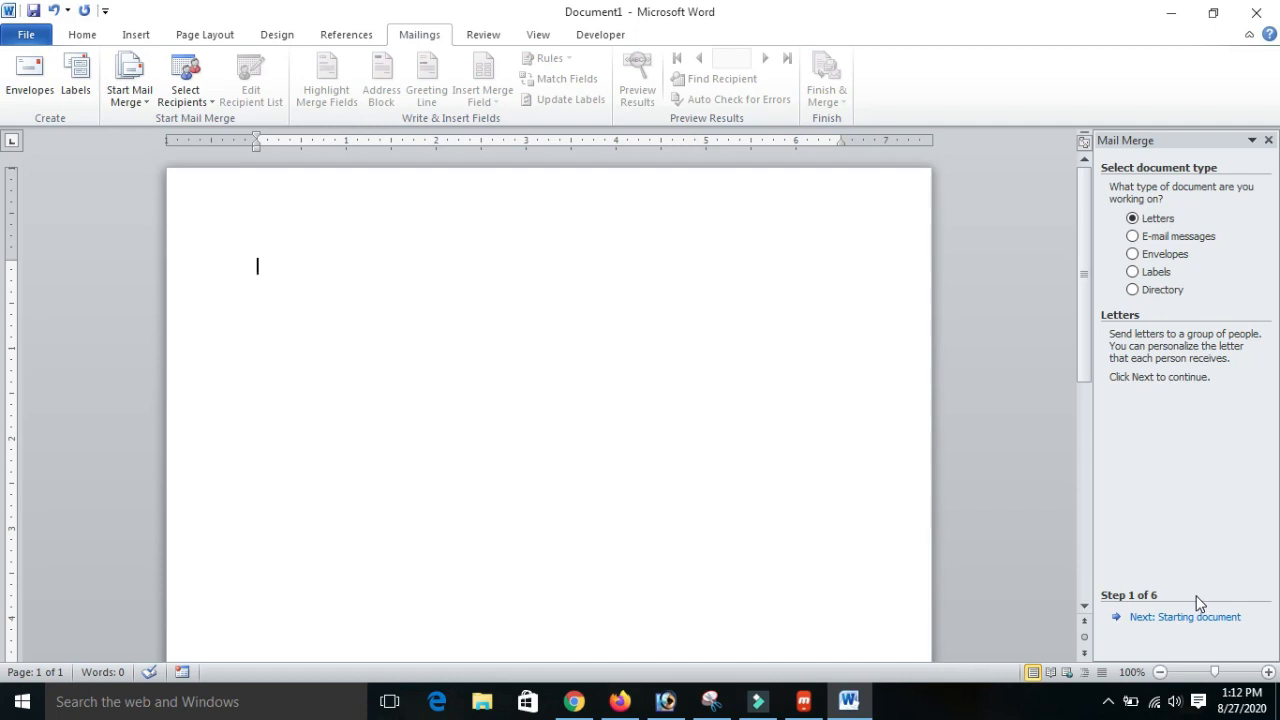
- Look through the descriptions of the e-mail messages, envelopes, labels and directory document types
{"action": "left_click", "coordinate": [1157, 221]}
{"action": "left_click", "coordinate": [1189, 240]}
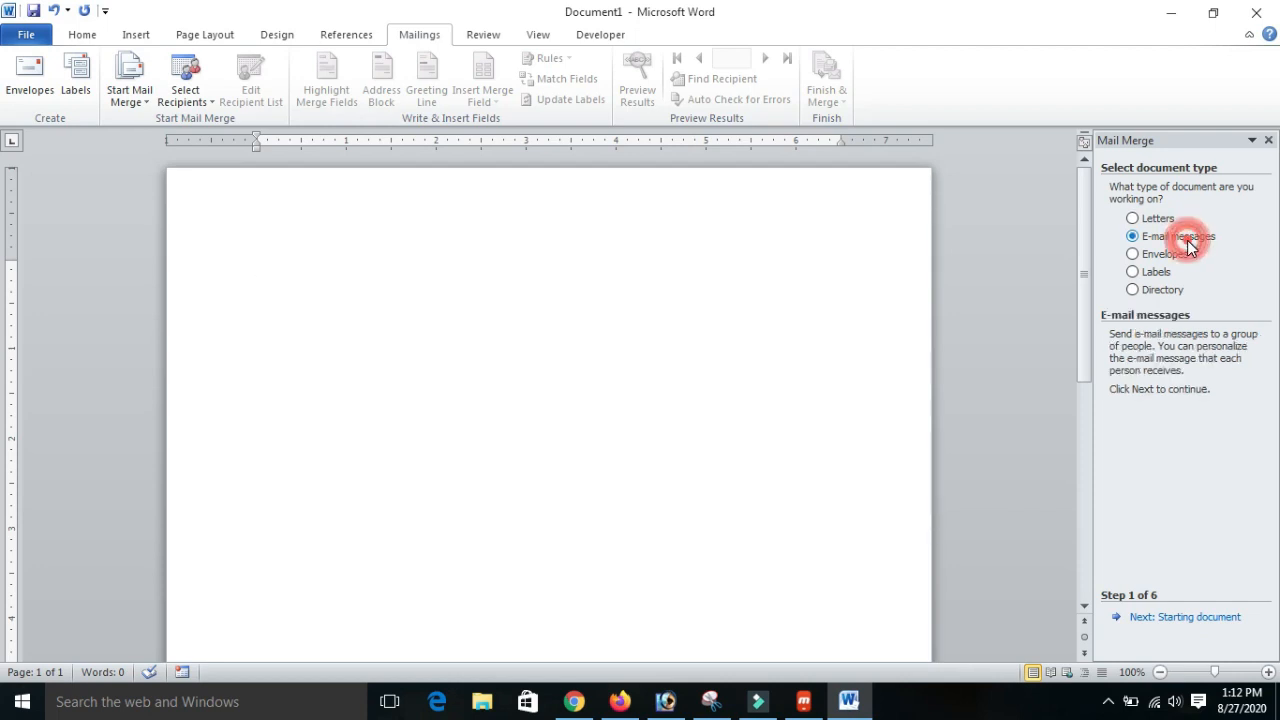
{"action": "left_click", "coordinate": [1183, 262]}
{"action": "left_click", "coordinate": [1160, 272]}
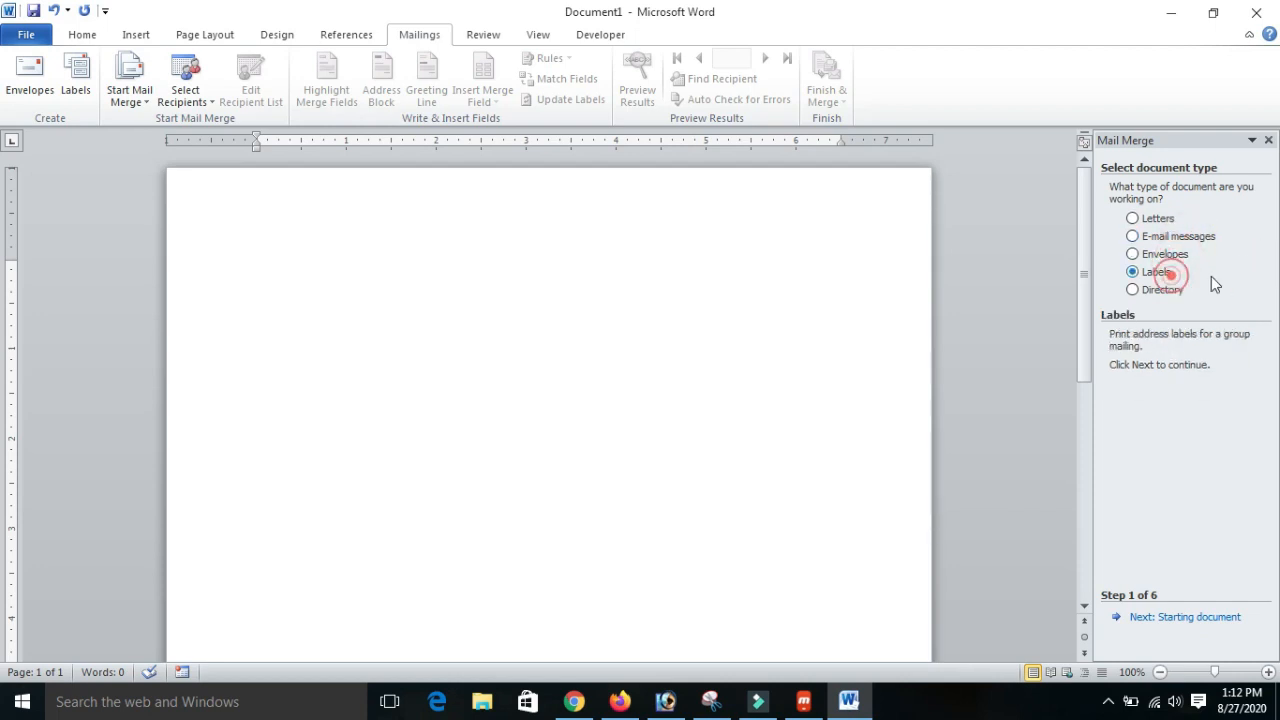
{"action": "left_click", "coordinate": [1162, 290]}
- Choose Letters as the mail merge document type and continue to the starting document stage
{"action": "left_click", "coordinate": [1153, 221]}
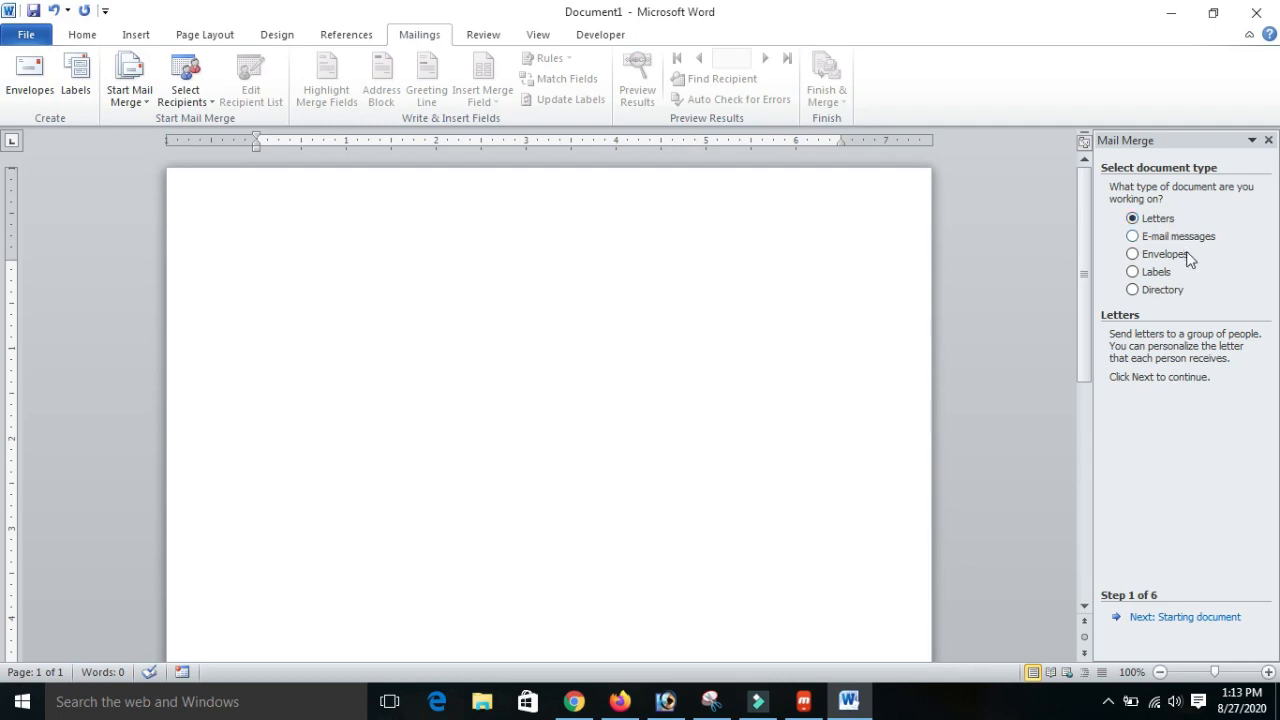
{"action": "left_click", "coordinate": [1156, 220]}
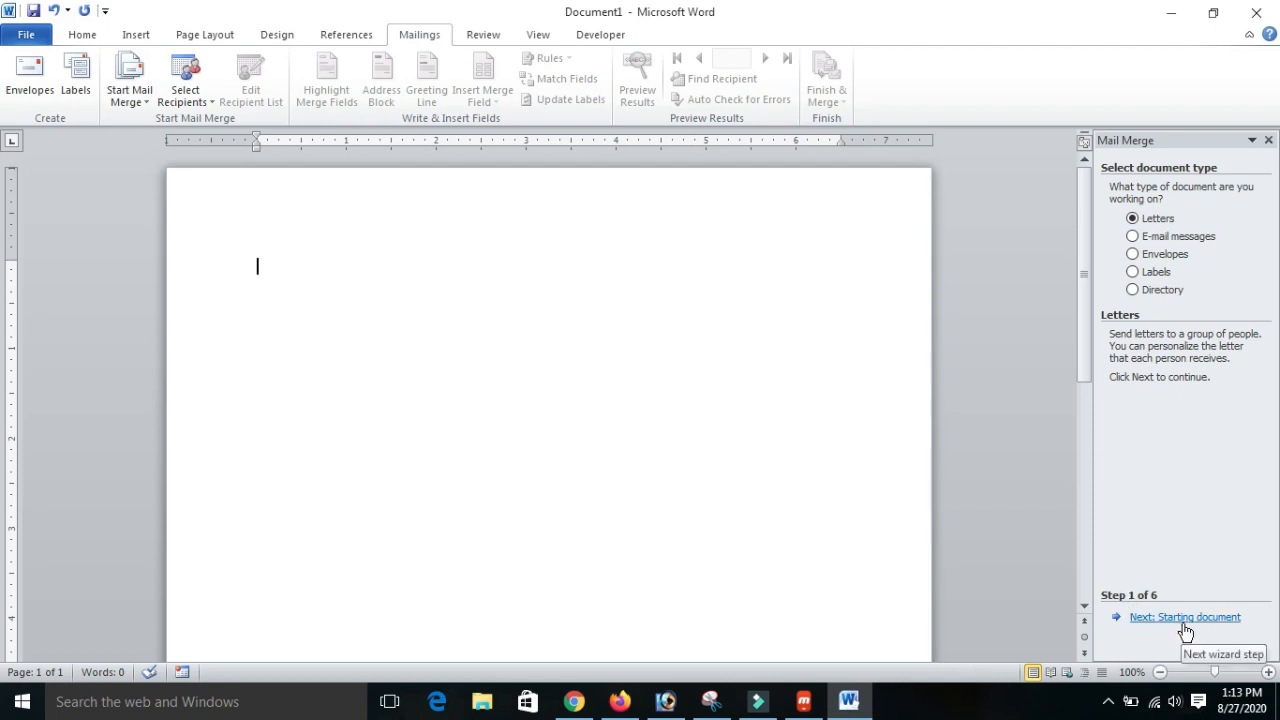
{"action": "left_click", "coordinate": [1184, 622]}
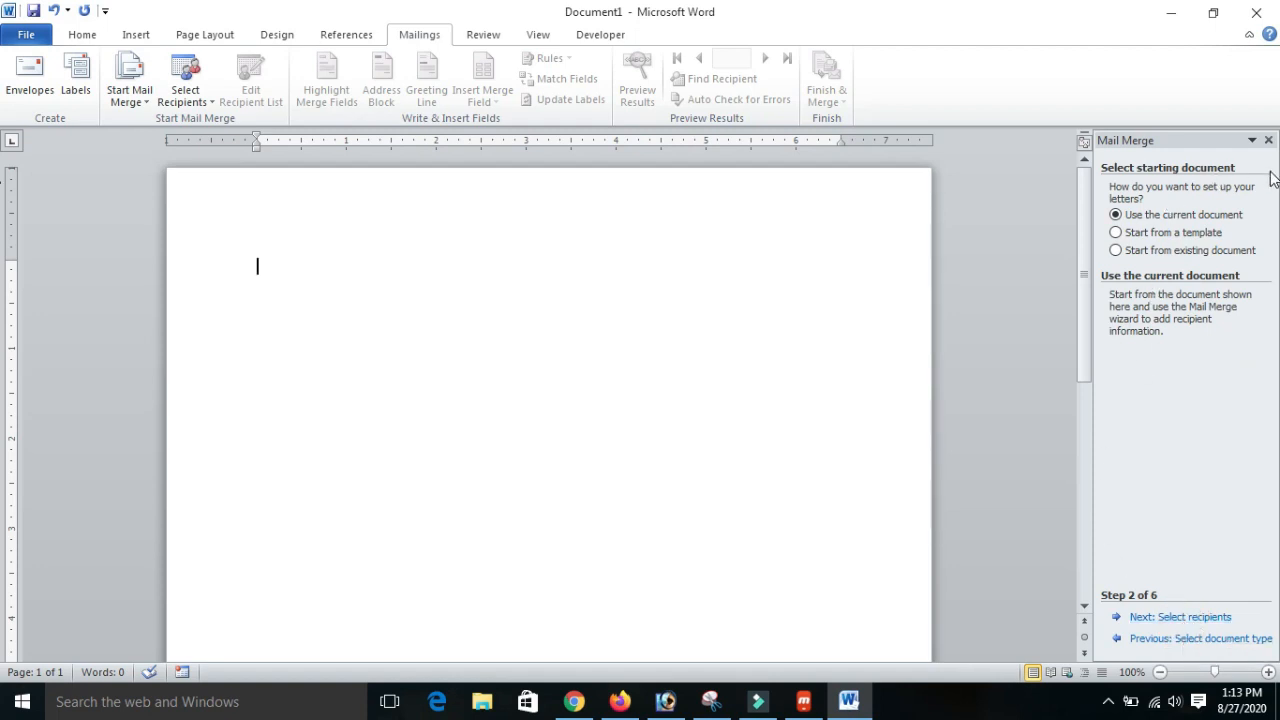
- Choose to start from a template and preview the resume templates, such as Oriel, Median, Urban and Adjacency
{"action": "left_click", "coordinate": [1178, 237]}
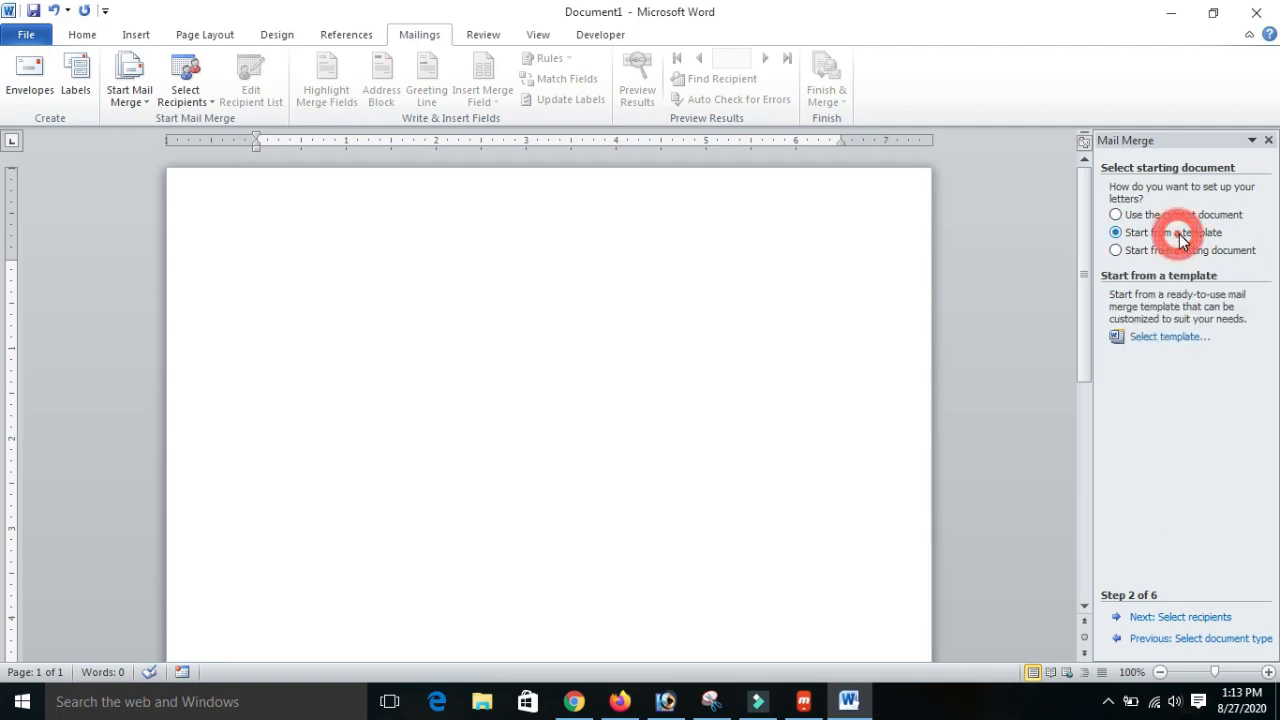
{"action": "left_click", "coordinate": [1166, 339]}
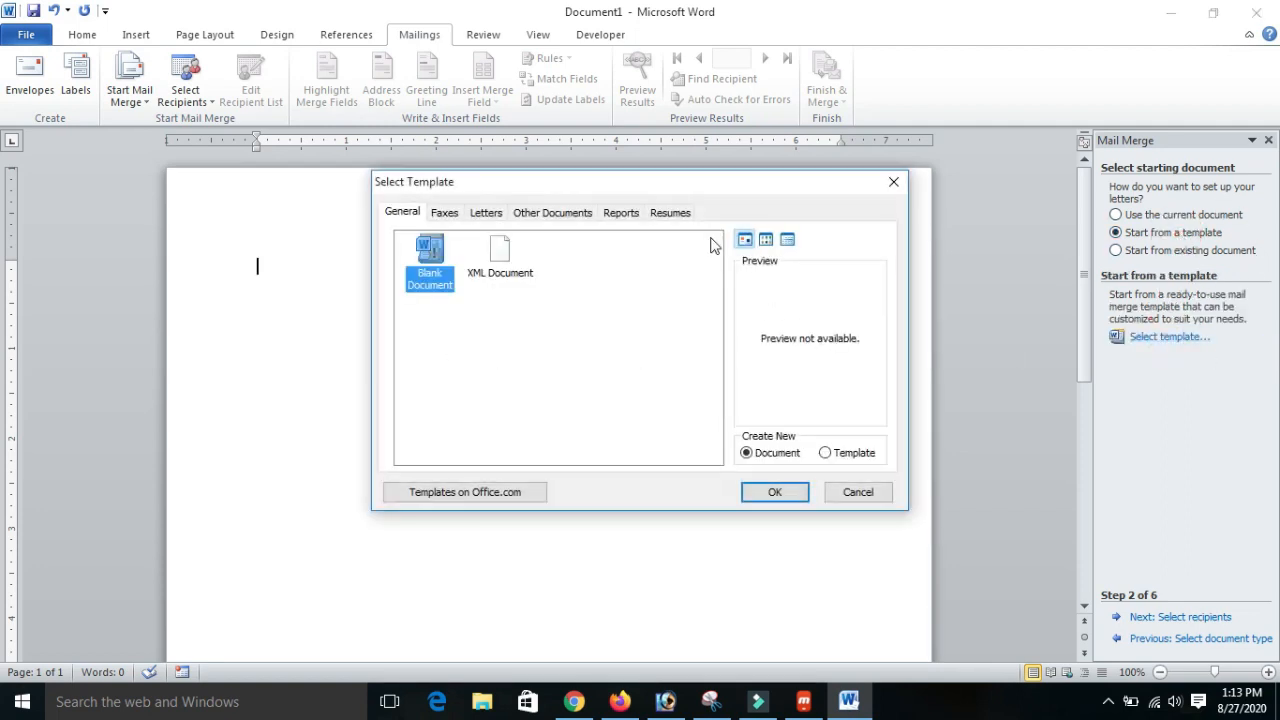
{"action": "left_click", "coordinate": [674, 213]}
{"action": "left_click", "coordinate": [650, 268]}
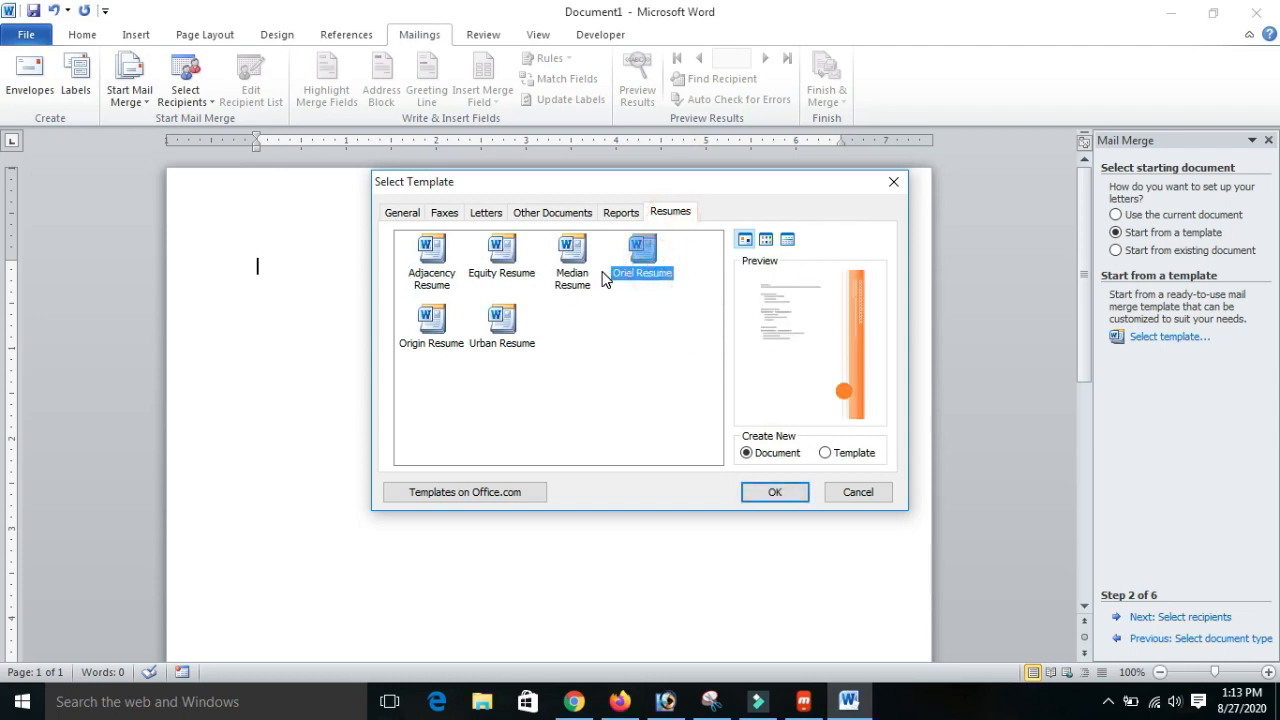
{"action": "left_click", "coordinate": [568, 256]}
{"action": "left_click", "coordinate": [510, 262]}
{"action": "left_click", "coordinate": [504, 318]}
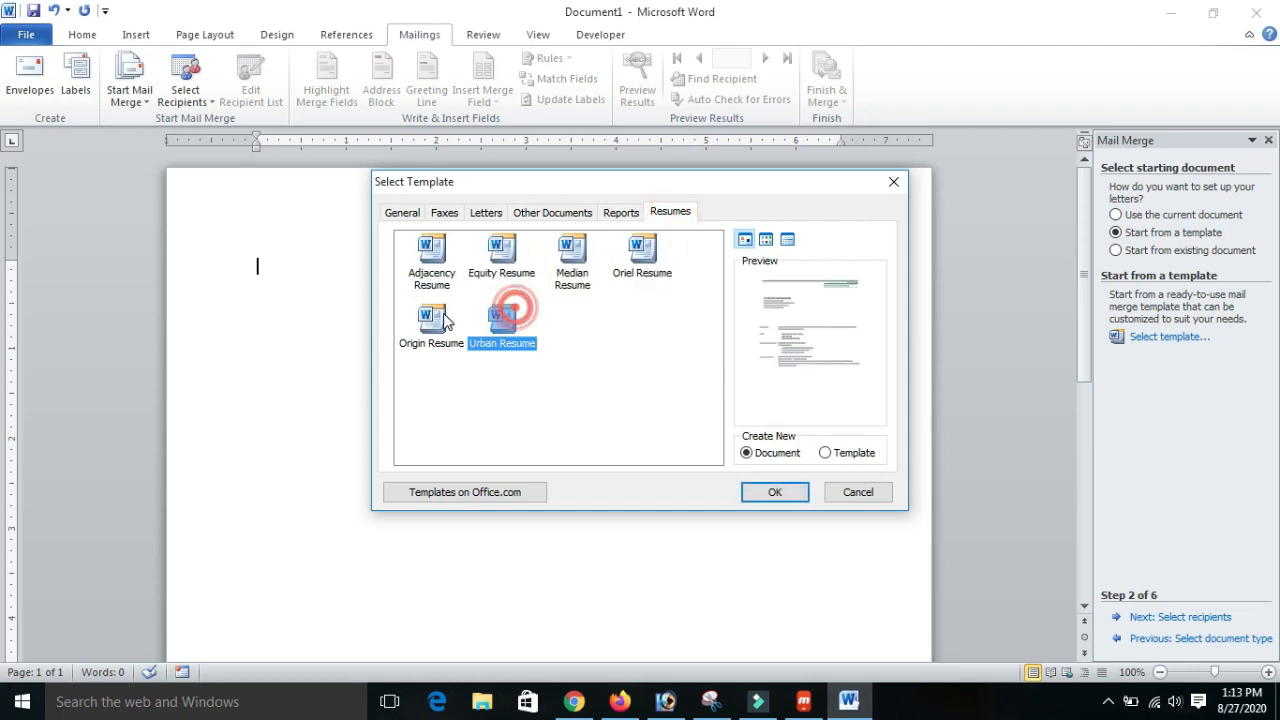
{"action": "left_click", "coordinate": [431, 258]}
{"action": "left_click", "coordinate": [648, 212]}
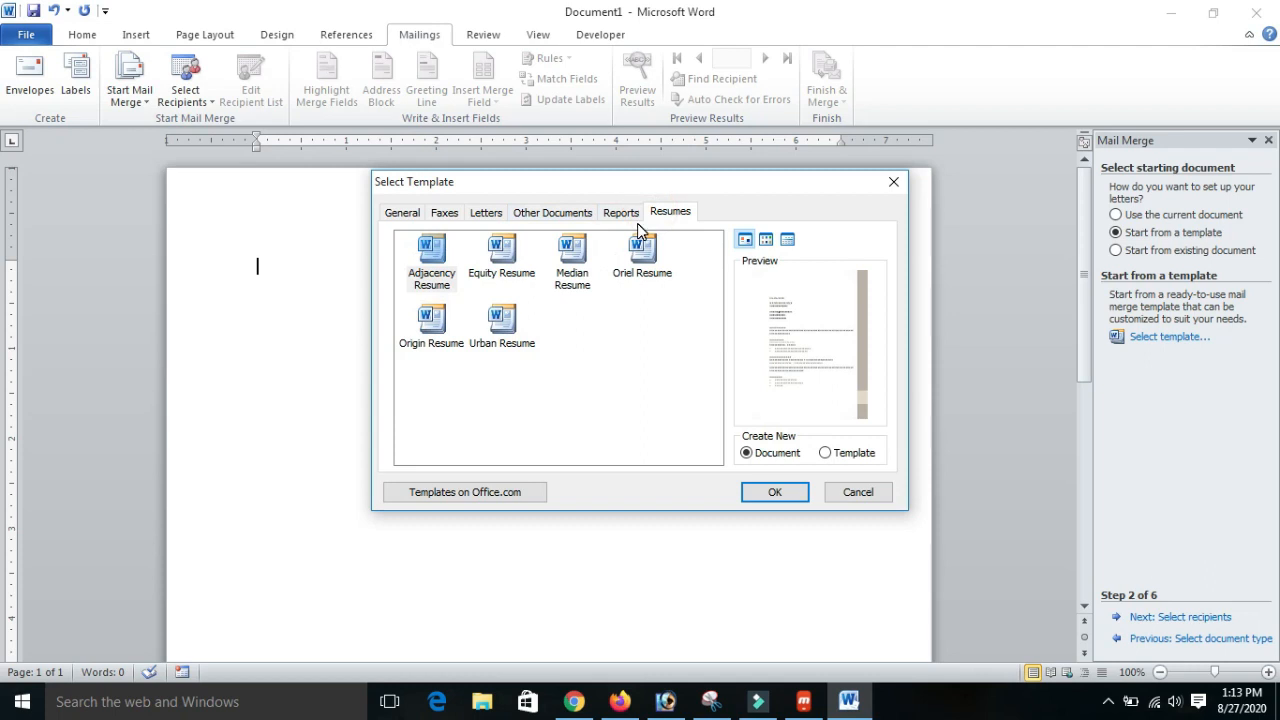
- Preview the report templates, including Median, Oriel, Urban and Adjacency, and leave the template selection without choosing one
{"action": "left_click", "coordinate": [621, 212]}
{"action": "left_click", "coordinate": [500, 255]}
{"action": "left_click", "coordinate": [570, 255]}
{"action": "left_click", "coordinate": [655, 260]}
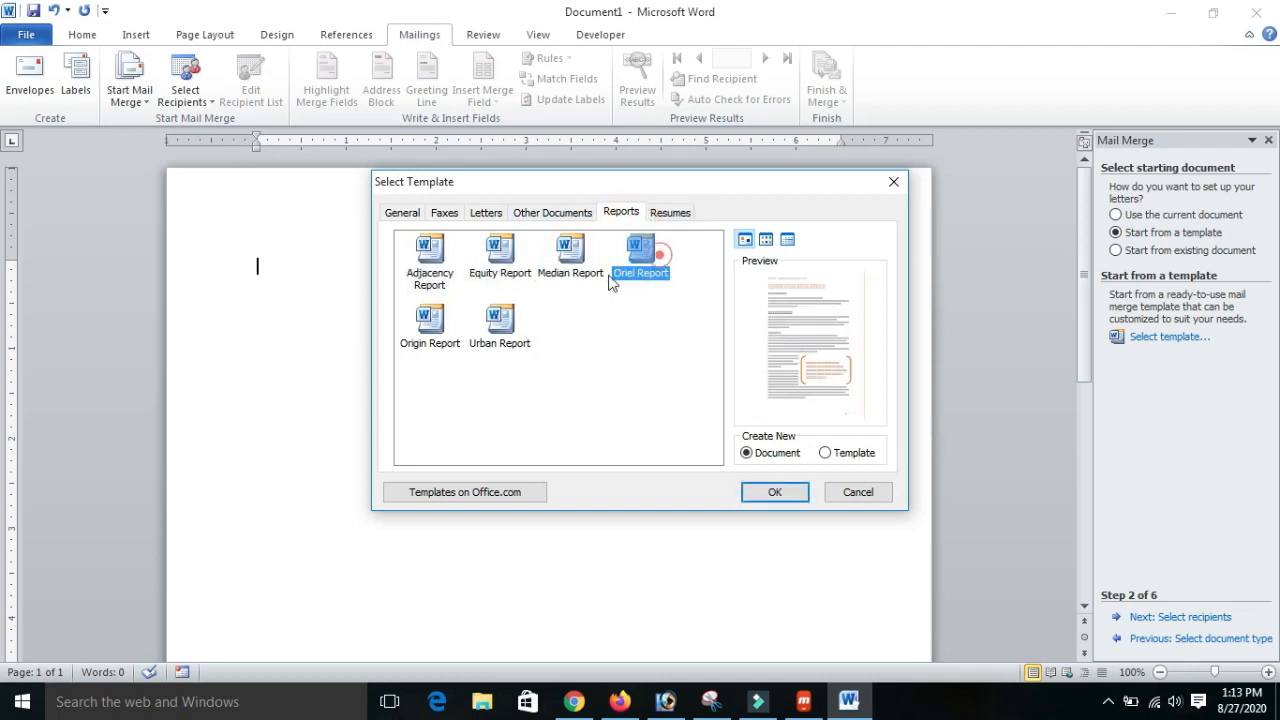
{"action": "left_click", "coordinate": [500, 320]}
{"action": "left_click", "coordinate": [430, 322]}
{"action": "left_click", "coordinate": [432, 262]}
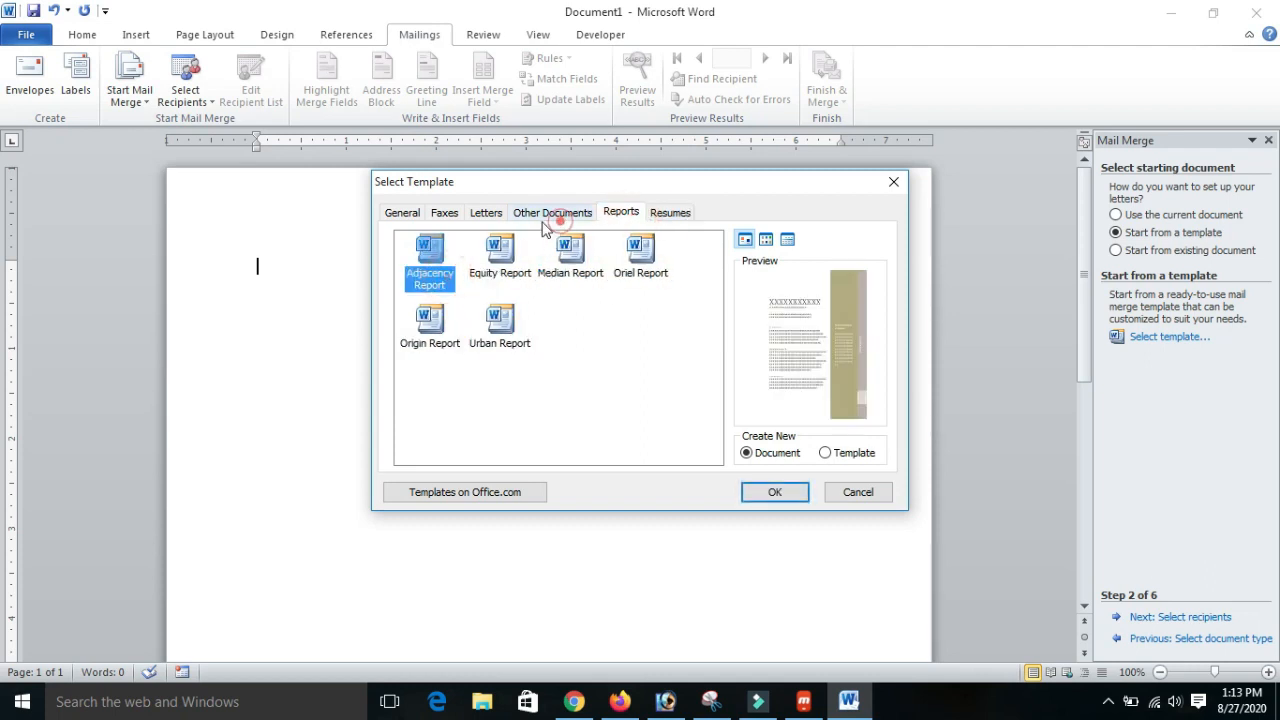
{"action": "left_click", "coordinate": [858, 491]}
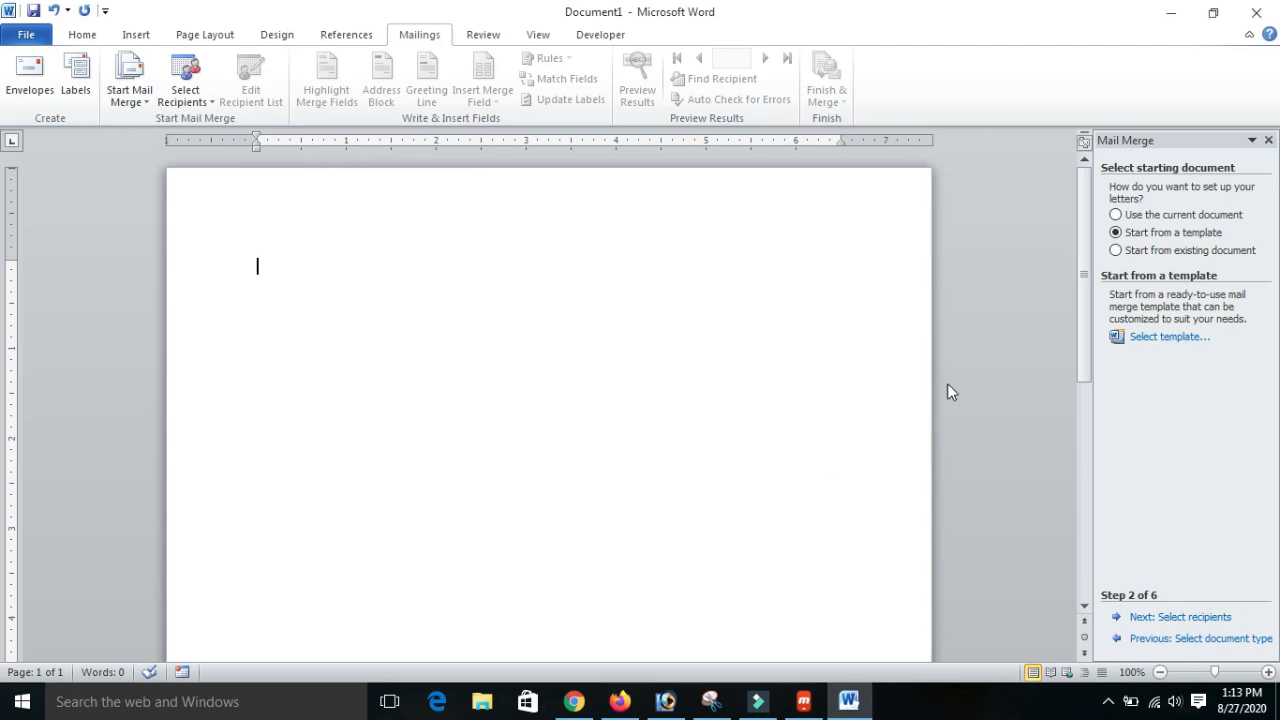
- Set the letters to use the current document after viewing the existing document option, and continue to recipient selection
{"action": "left_click", "coordinate": [1195, 254]}
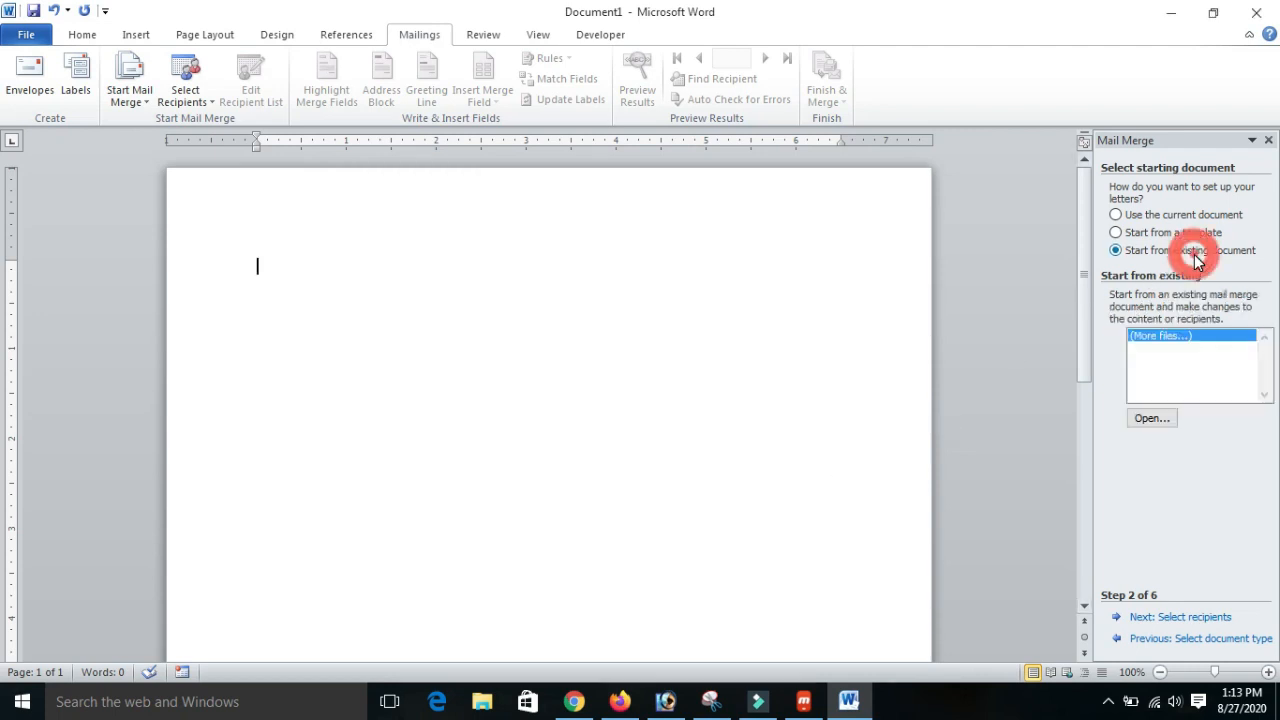
{"action": "left_click", "coordinate": [1134, 222]}
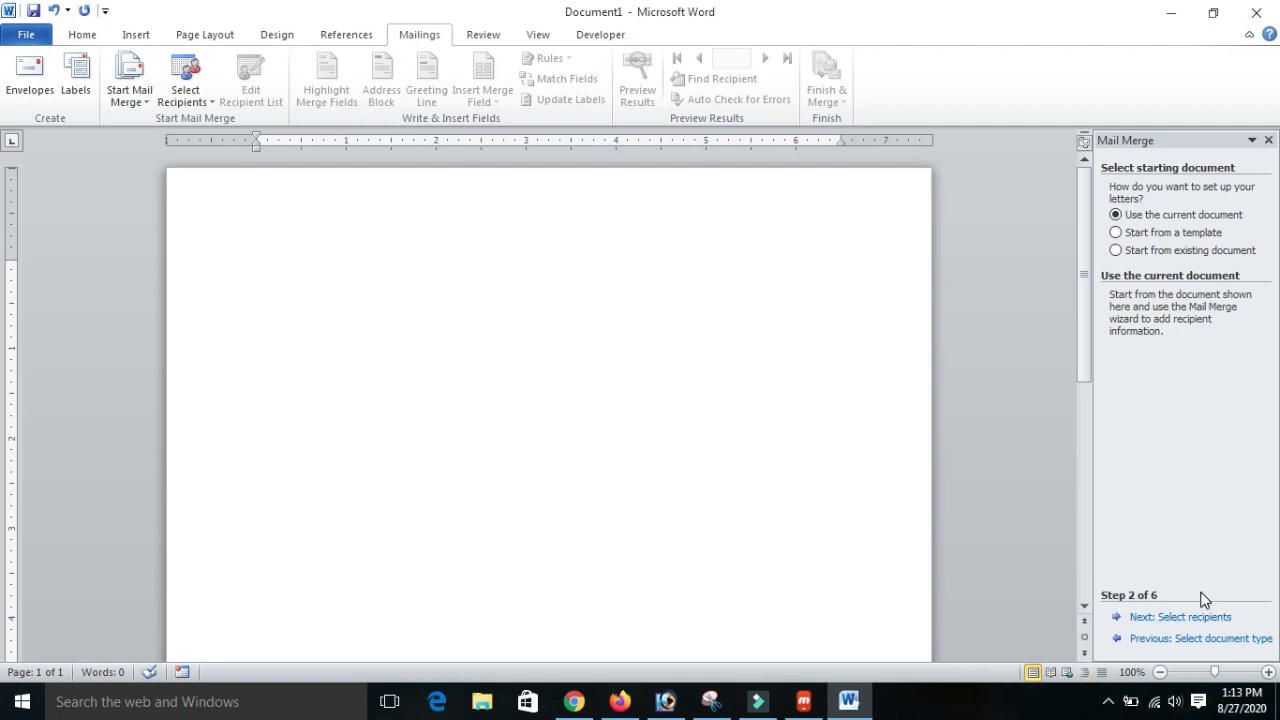
{"action": "left_click", "coordinate": [1159, 620]}
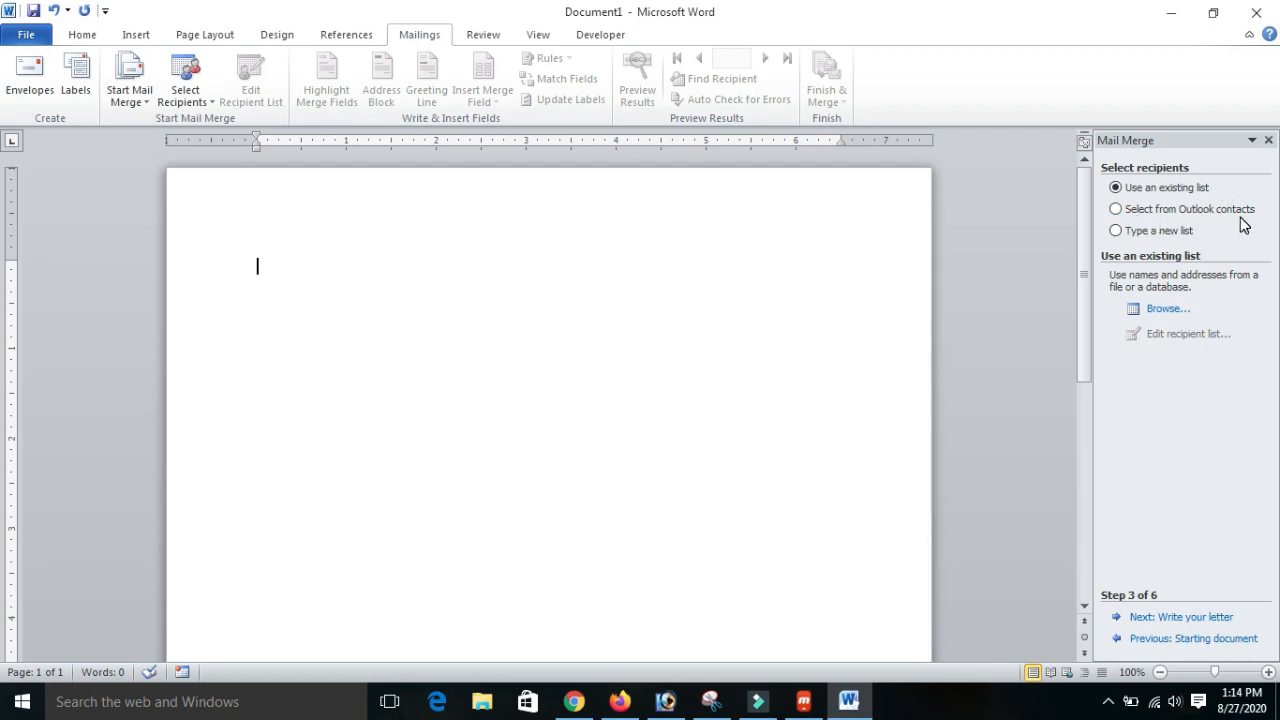
- Choose to type a new recipient list and start creating the address list
{"action": "left_click", "coordinate": [1116, 209]}
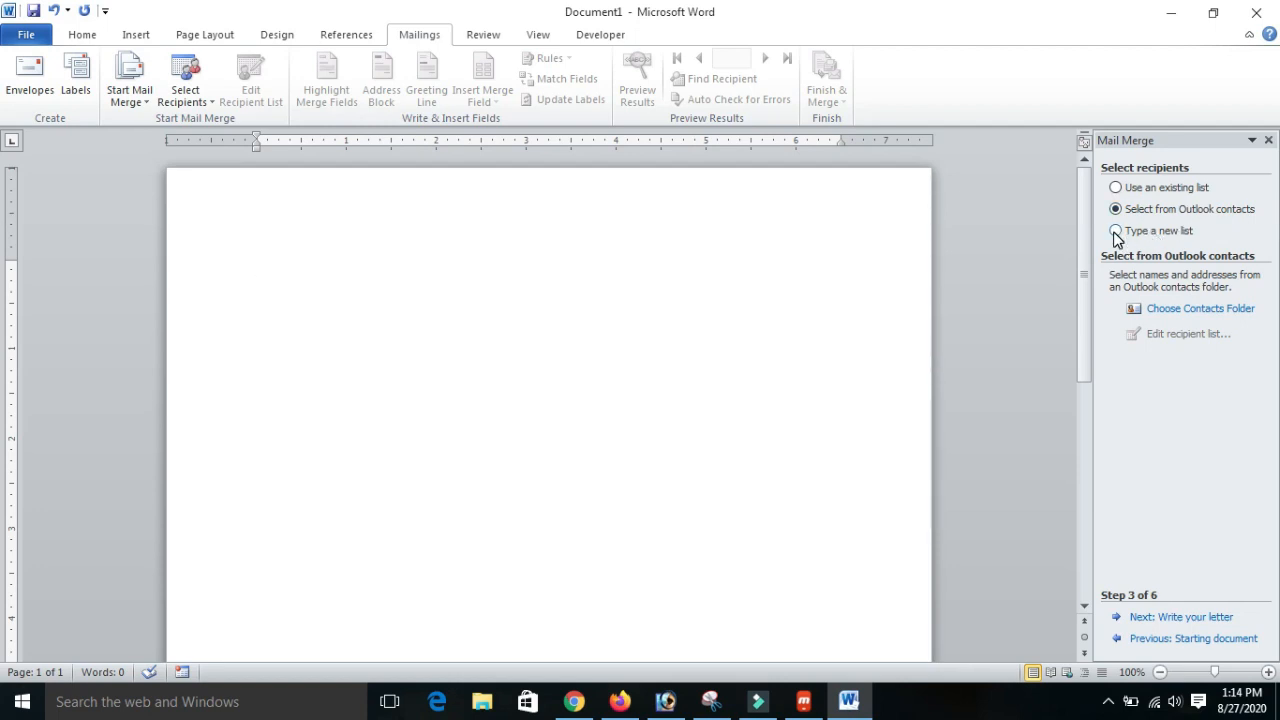
{"action": "left_click", "coordinate": [1116, 232]}
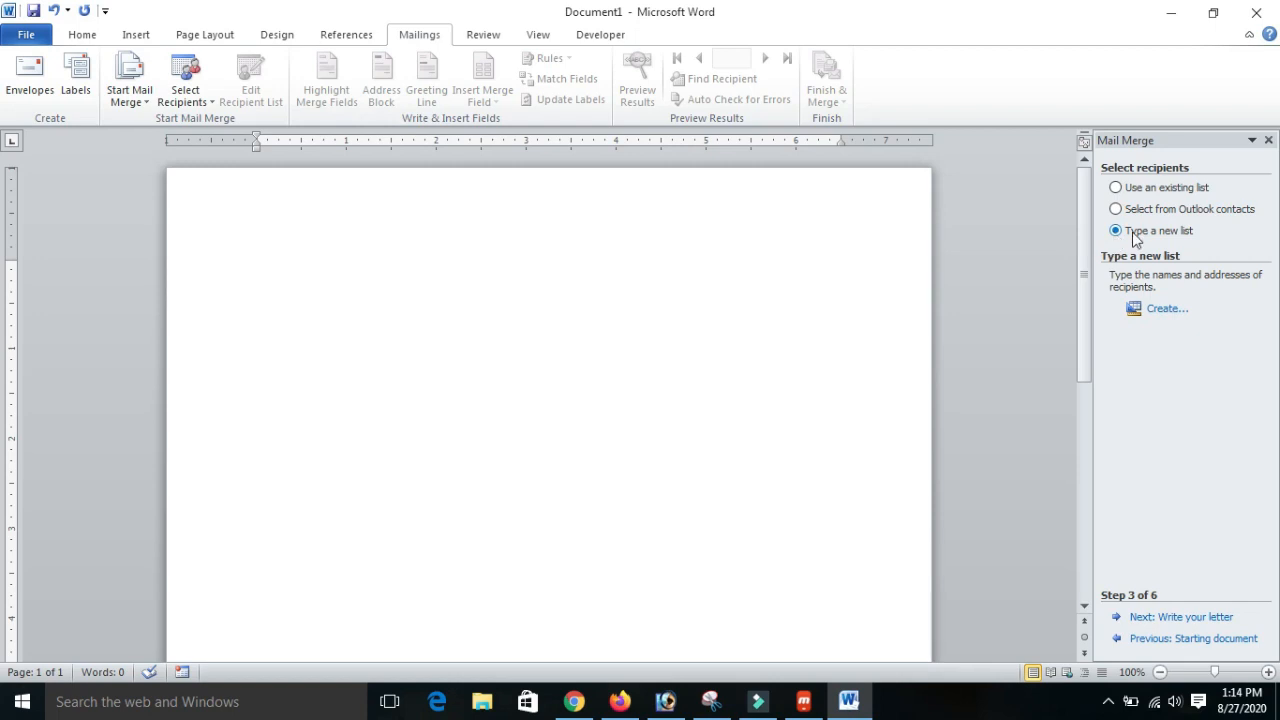
{"action": "left_click", "coordinate": [1146, 318]}
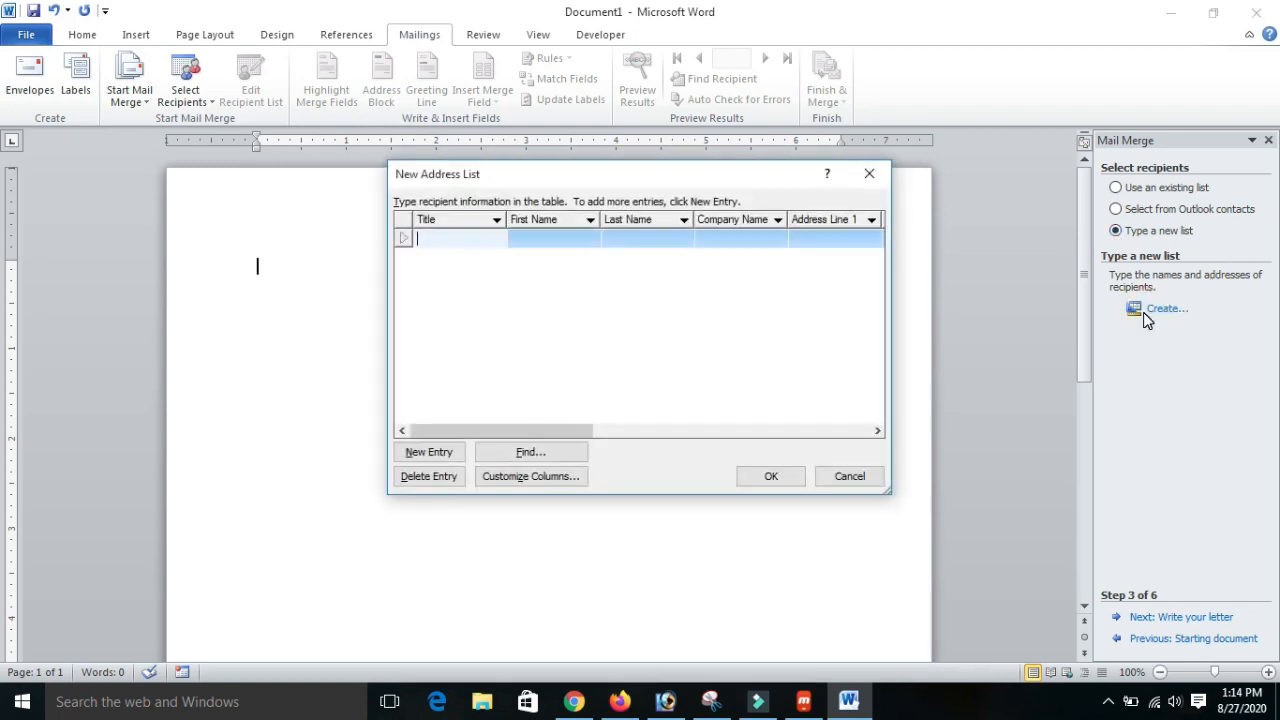
- Examine the new address list's default columns, from Title across to Company Name
{"action": "left_click_drag", "start_coordinate": [606, 177], "coordinate": [558, 210]}
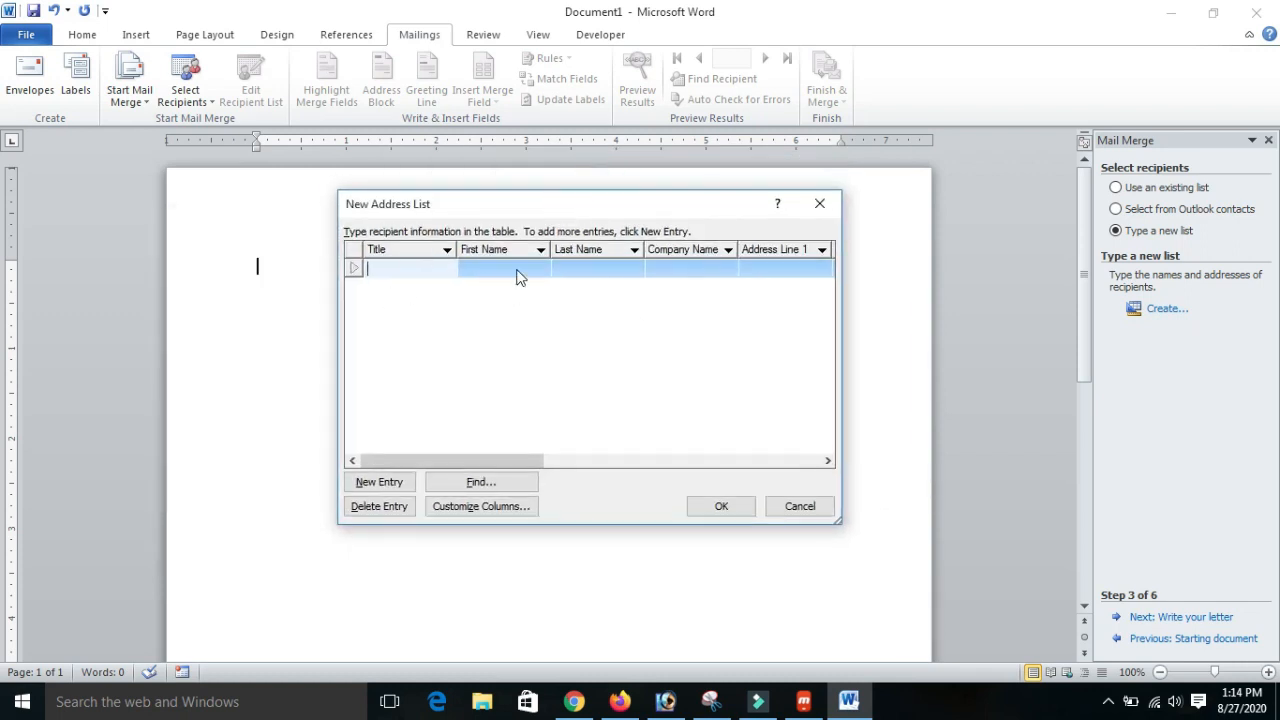
{"action": "left_click_drag", "start_coordinate": [523, 460], "coordinate": [463, 451]}
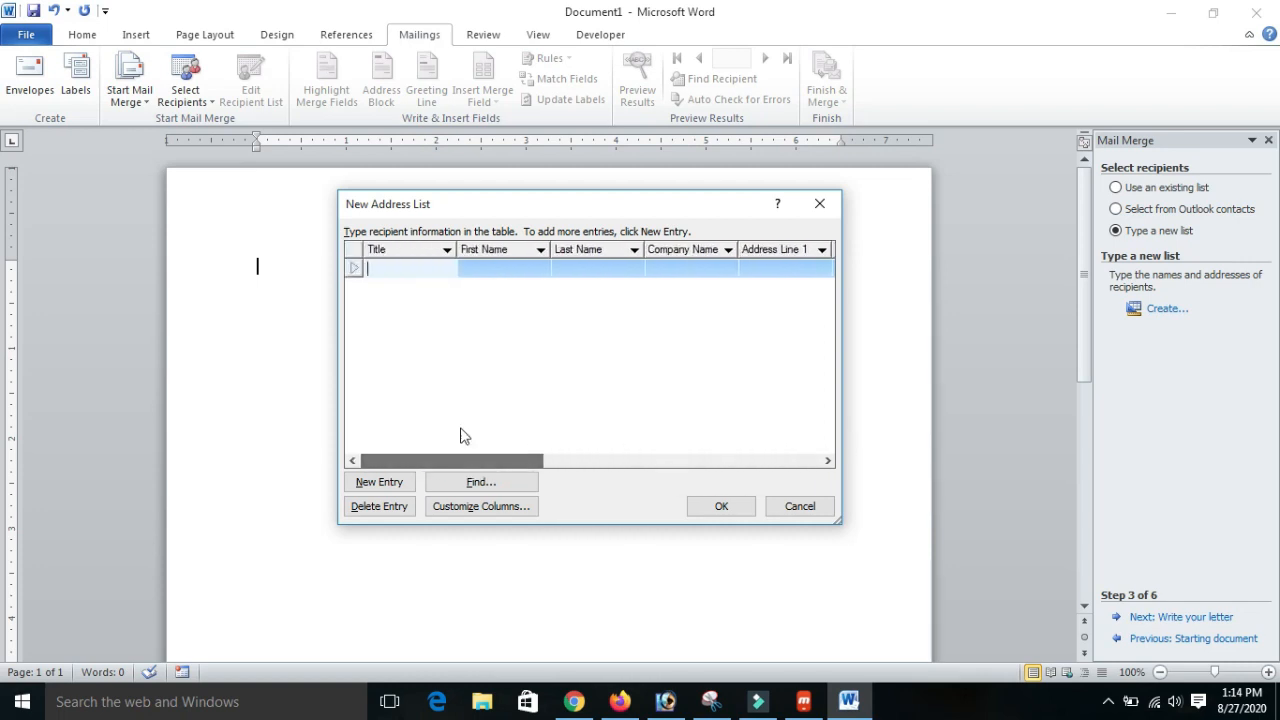
{"action": "left_click", "coordinate": [426, 263]}
{"action": "left_click", "coordinate": [480, 268]}
{"action": "left_click", "coordinate": [597, 266]}
{"action": "left_click", "coordinate": [687, 265]}
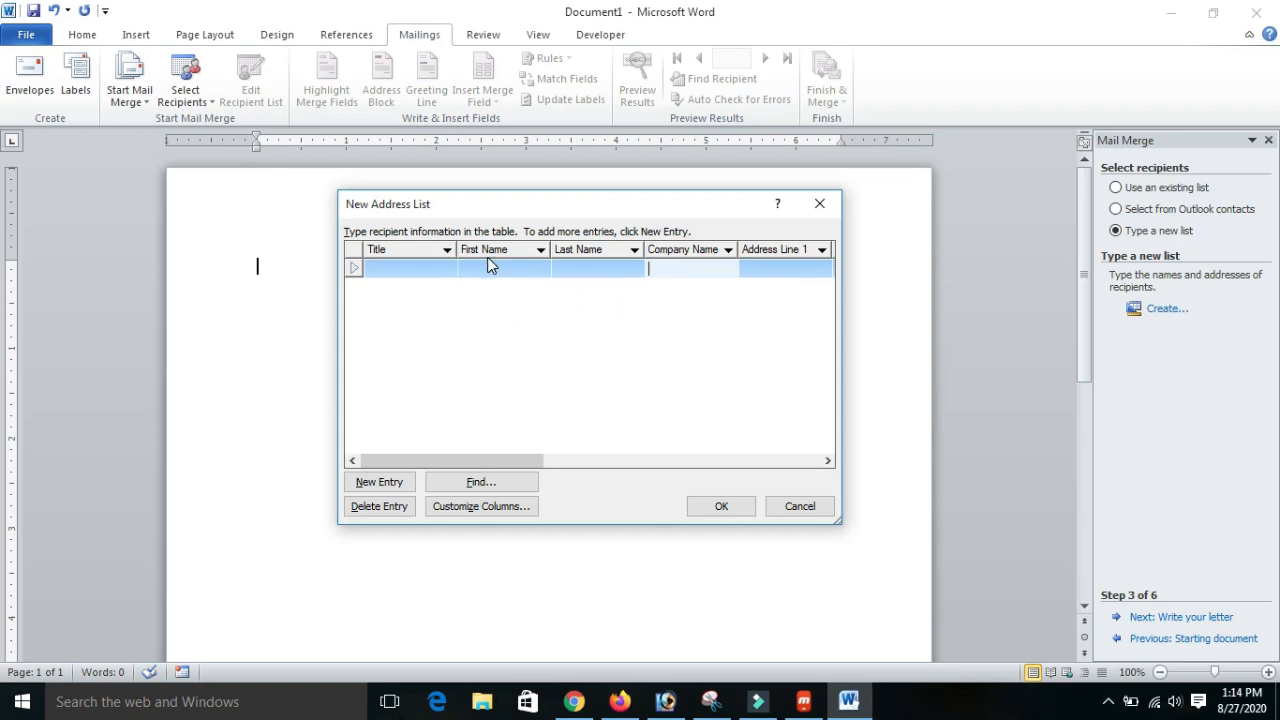
- Customize the address list's columns by deleting every default field, from Title through E-mail Address
{"action": "left_click", "coordinate": [501, 510]}
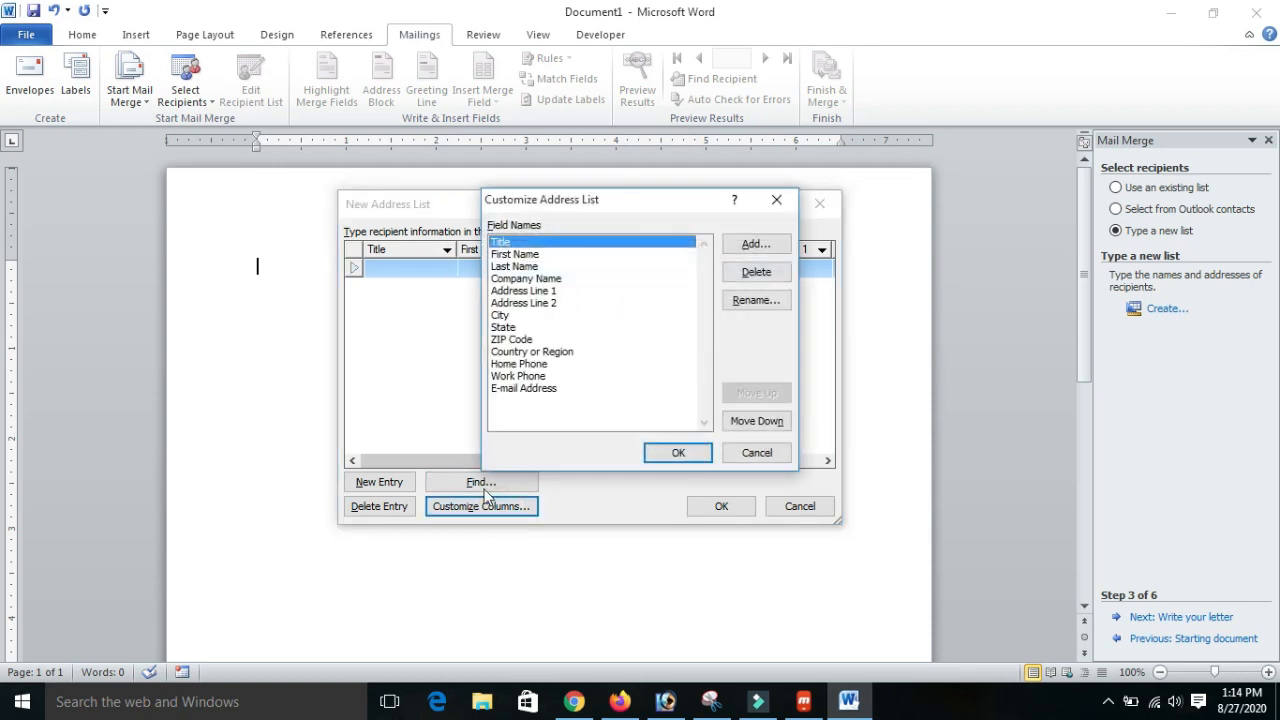
{"action": "left_click", "coordinate": [758, 274]}
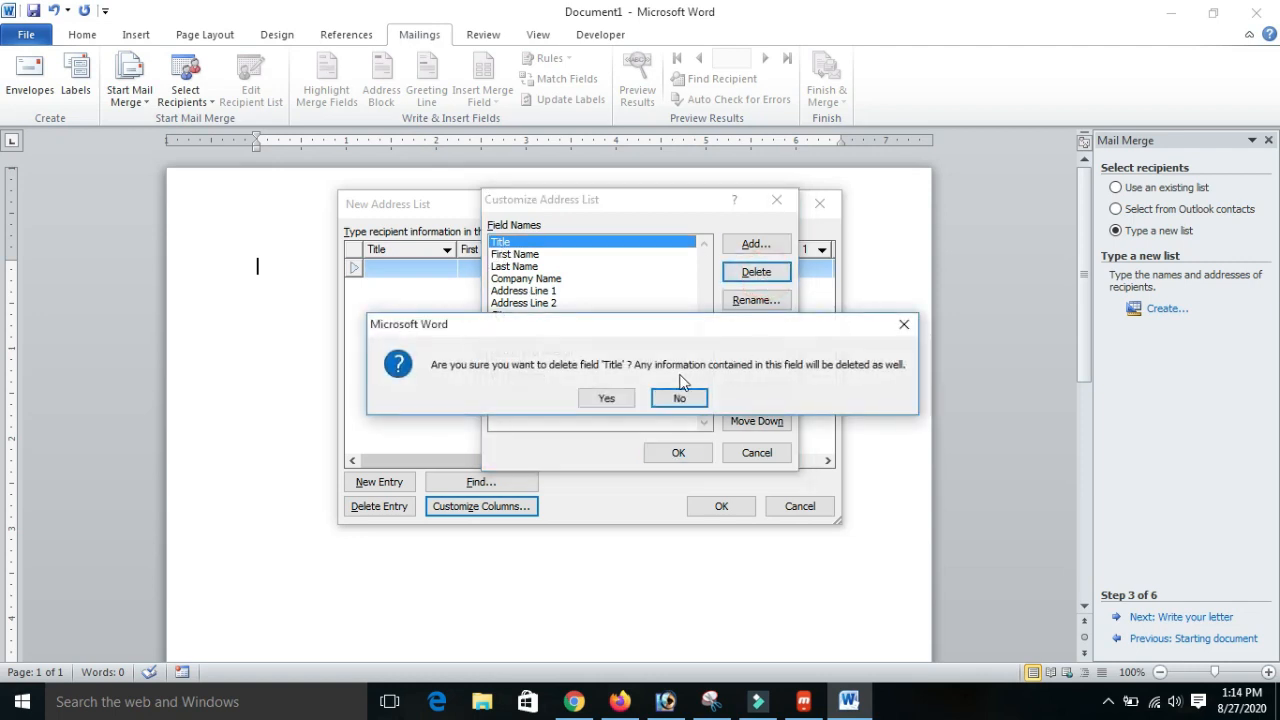
{"action": "left_click", "coordinate": [604, 398]}
{"action": "left_click", "coordinate": [757, 272]}
{"action": "left_click", "coordinate": [628, 398]}
{"action": "left_click", "coordinate": [757, 272]}
{"action": "left_click", "coordinate": [603, 398]}
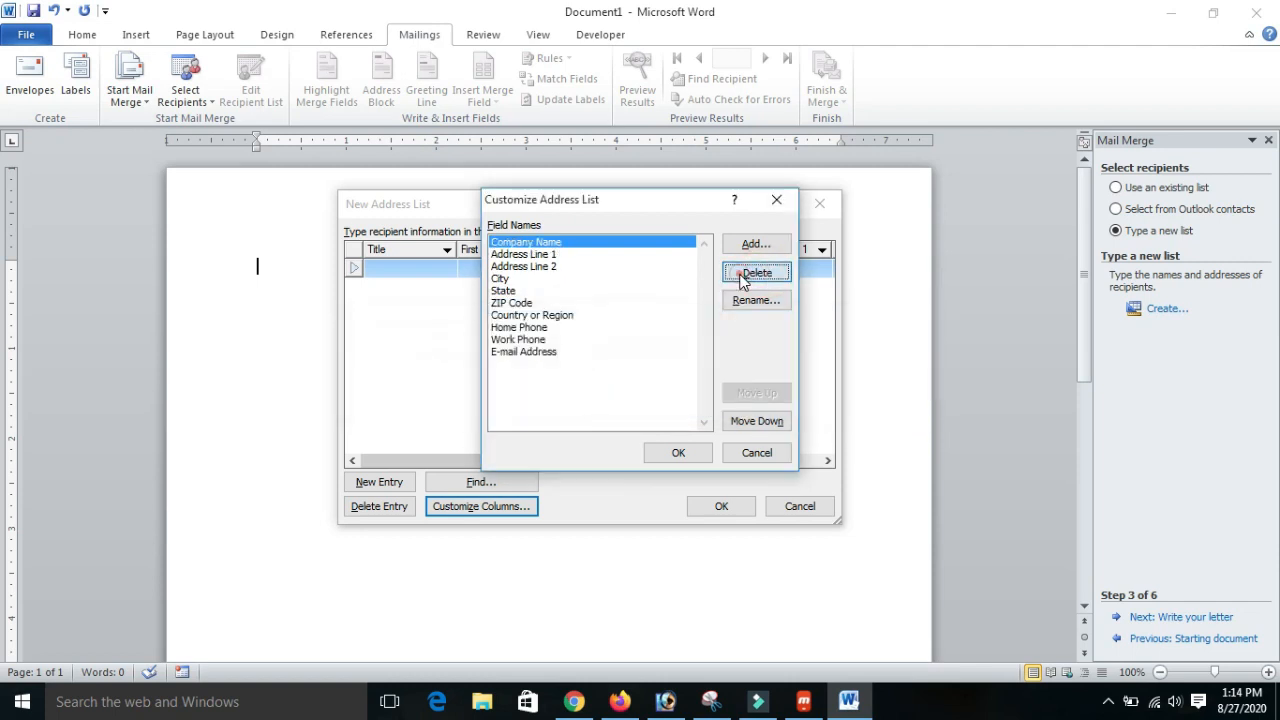
{"action": "left_click", "coordinate": [752, 272]}
{"action": "left_click", "coordinate": [604, 398]}
{"action": "left_click", "coordinate": [757, 272]}
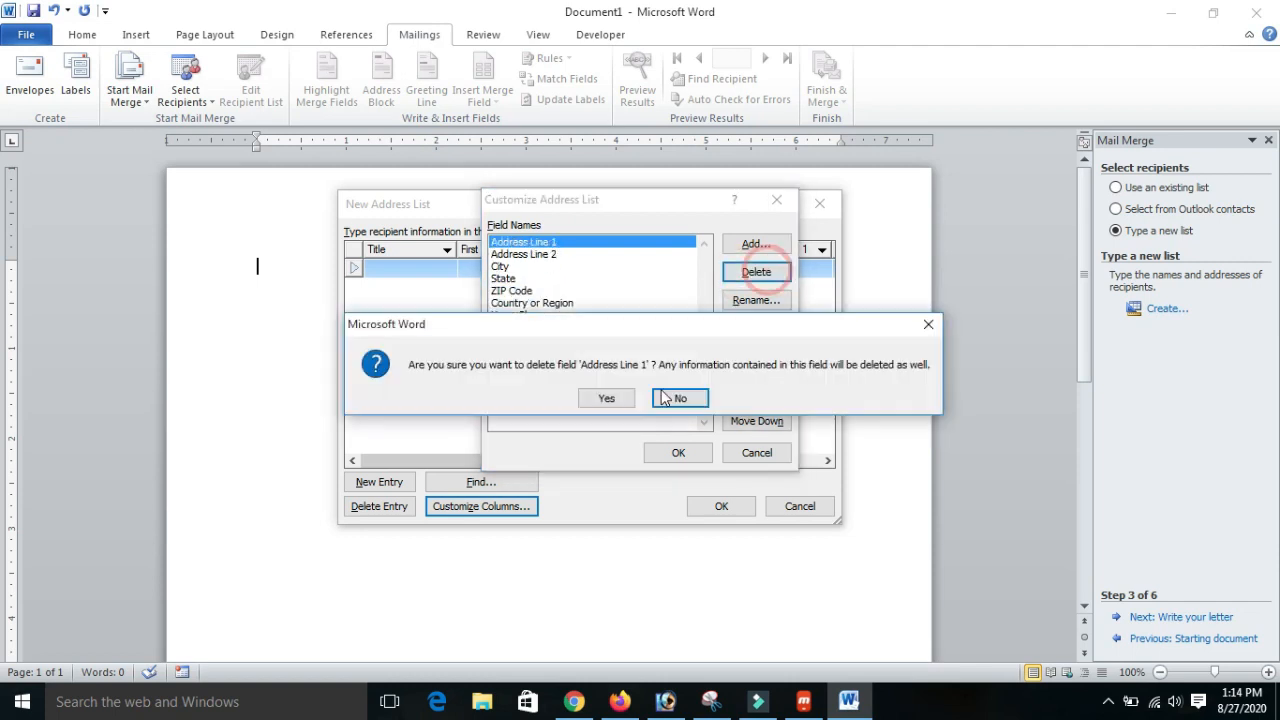
{"action": "left_click", "coordinate": [620, 398]}
{"action": "left_click", "coordinate": [757, 272]}
{"action": "left_click", "coordinate": [620, 398]}
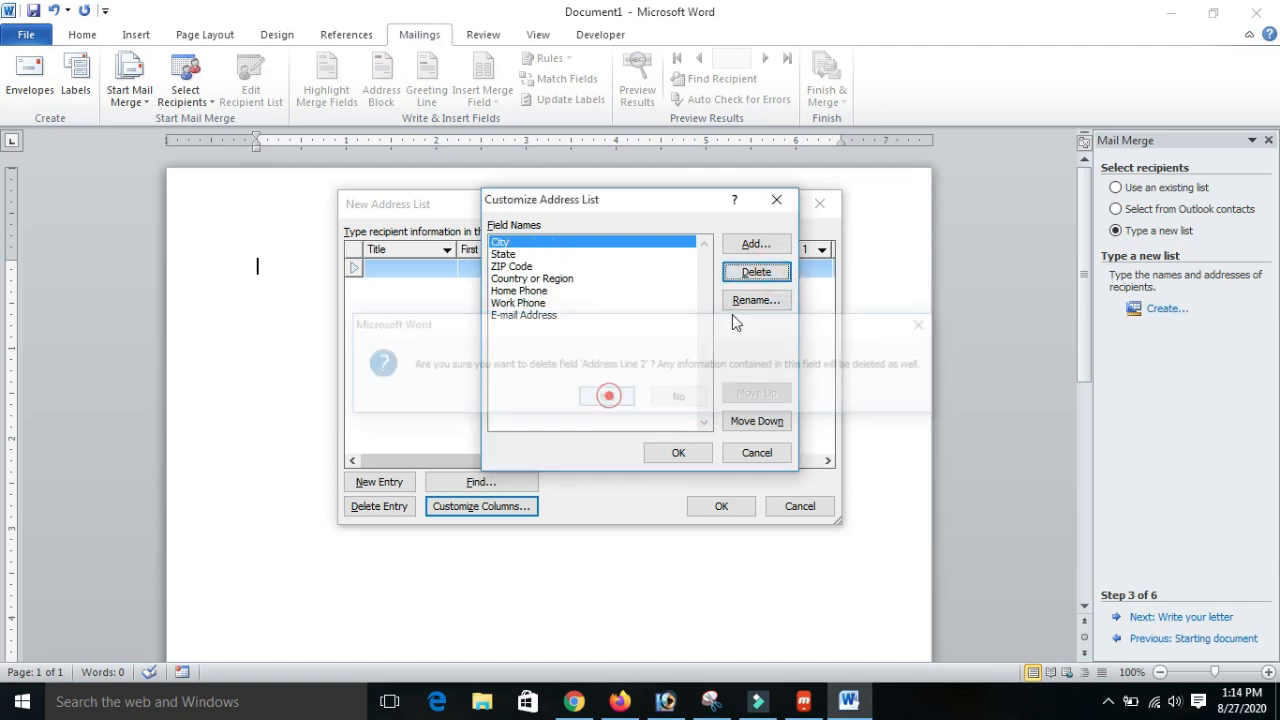
{"action": "left_click", "coordinate": [757, 272]}
{"action": "left_click", "coordinate": [608, 398]}
{"action": "left_click", "coordinate": [757, 272]}
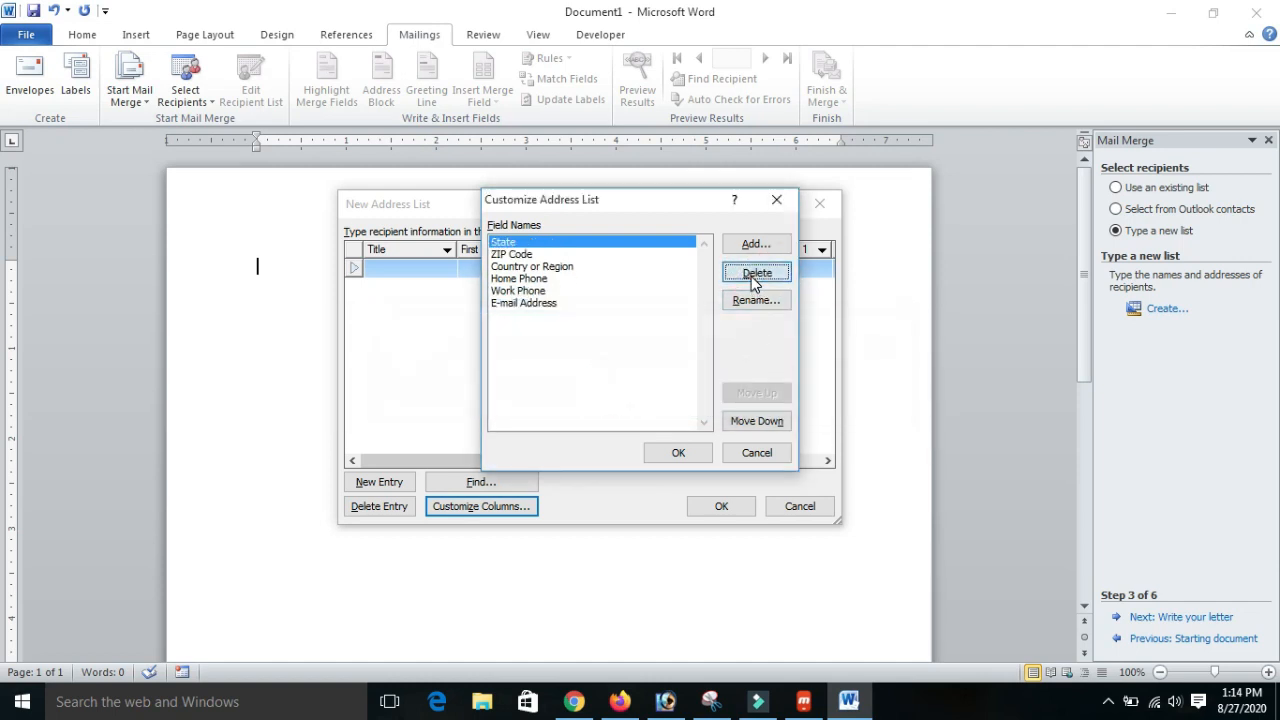
{"action": "left_click", "coordinate": [620, 398]}
{"action": "left_click", "coordinate": [785, 270]}
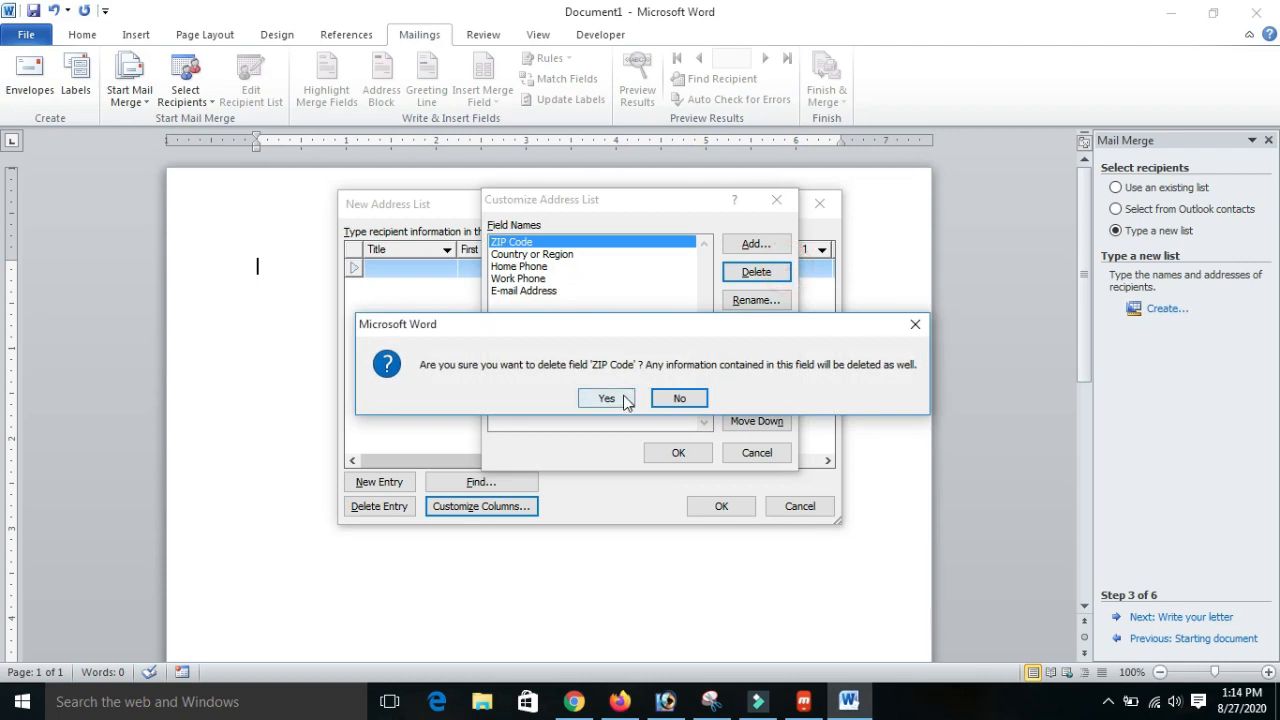
{"action": "left_click", "coordinate": [606, 398]}
{"action": "left_click", "coordinate": [757, 272]}
{"action": "left_click", "coordinate": [620, 398]}
{"action": "left_click", "coordinate": [757, 272]}
{"action": "left_click", "coordinate": [606, 398]}
{"action": "left_click", "coordinate": [745, 273]}
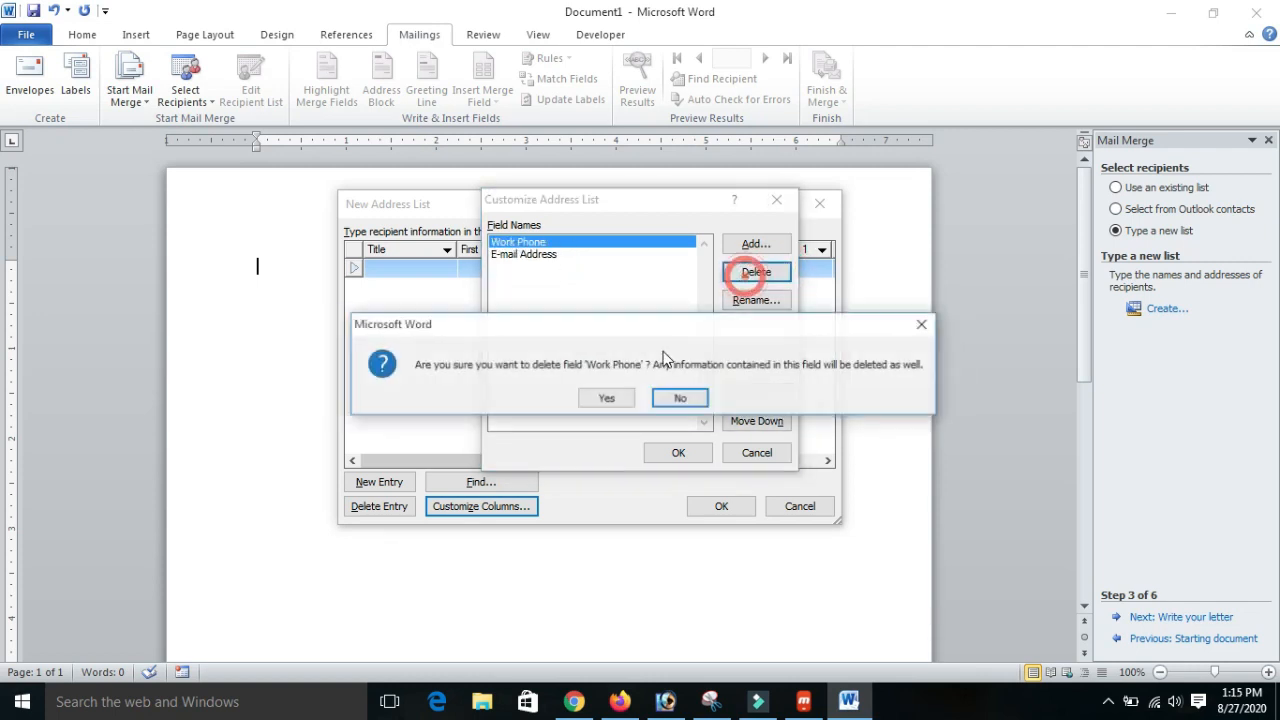
{"action": "left_click", "coordinate": [606, 396]}
{"action": "left_click", "coordinate": [770, 274]}
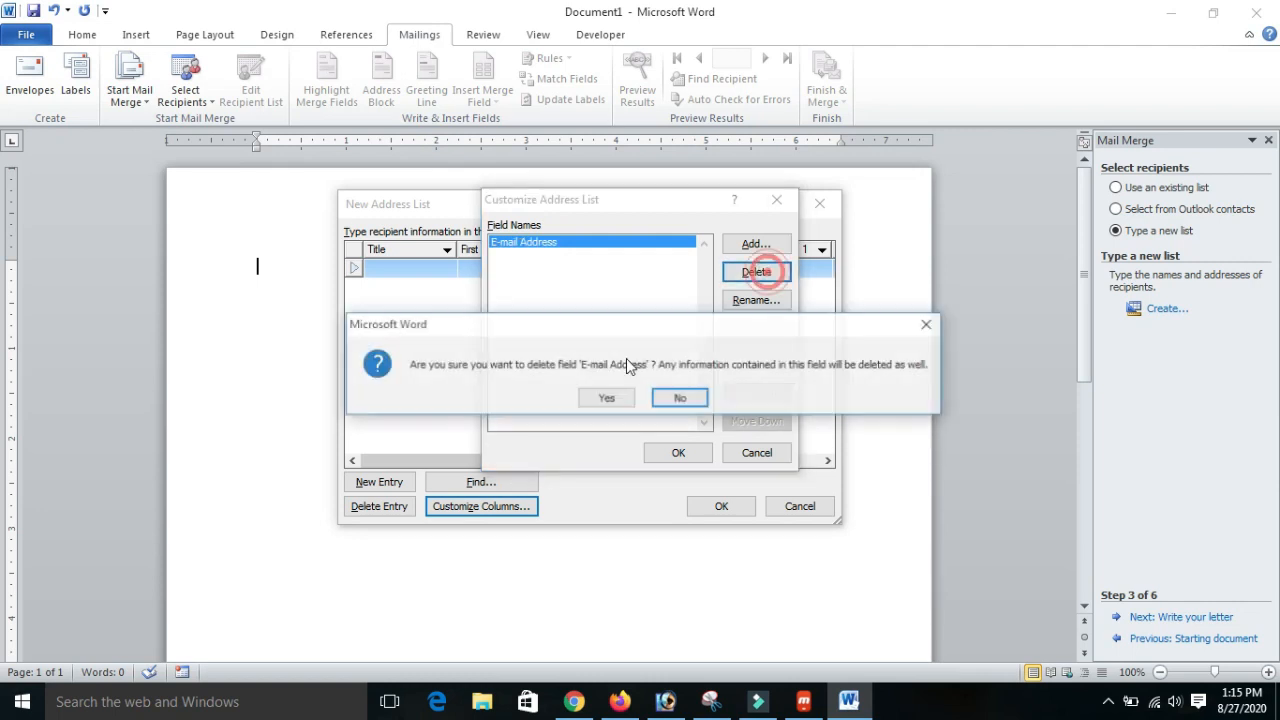
{"action": "left_click", "coordinate": [603, 398]}
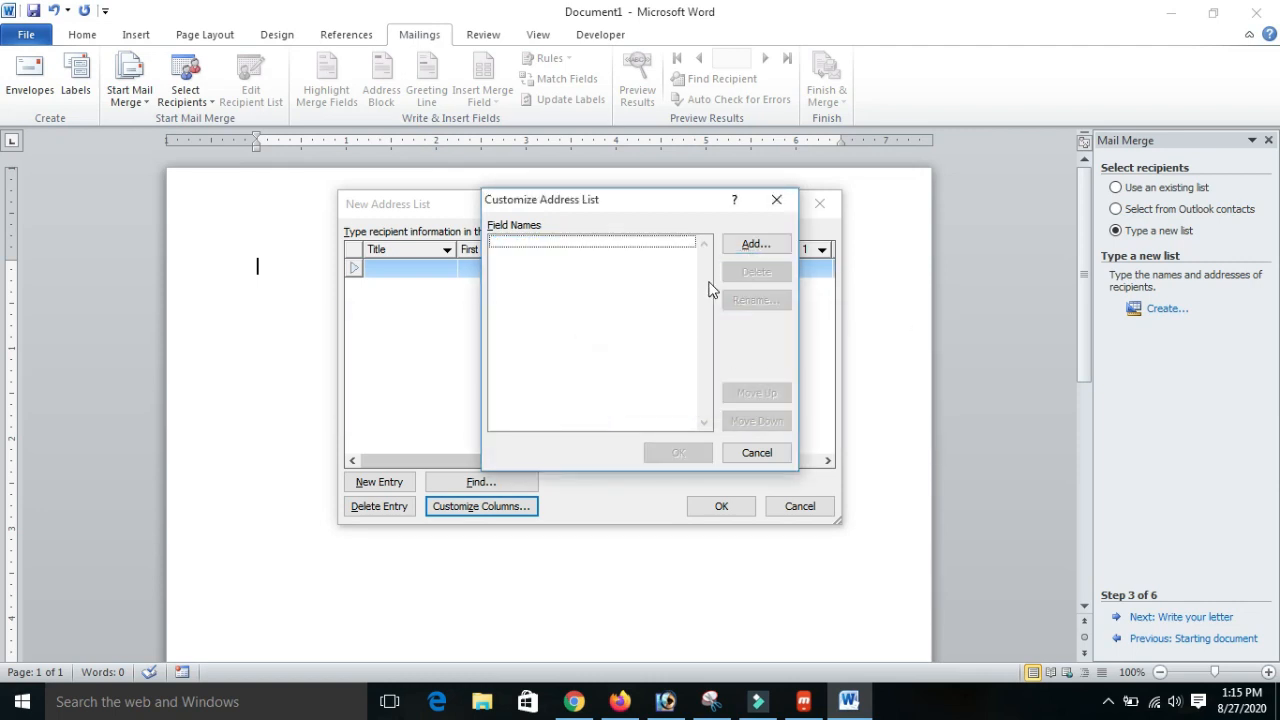
- Add a custom field called Name to the address list
{"action": "left_click", "coordinate": [755, 245]}
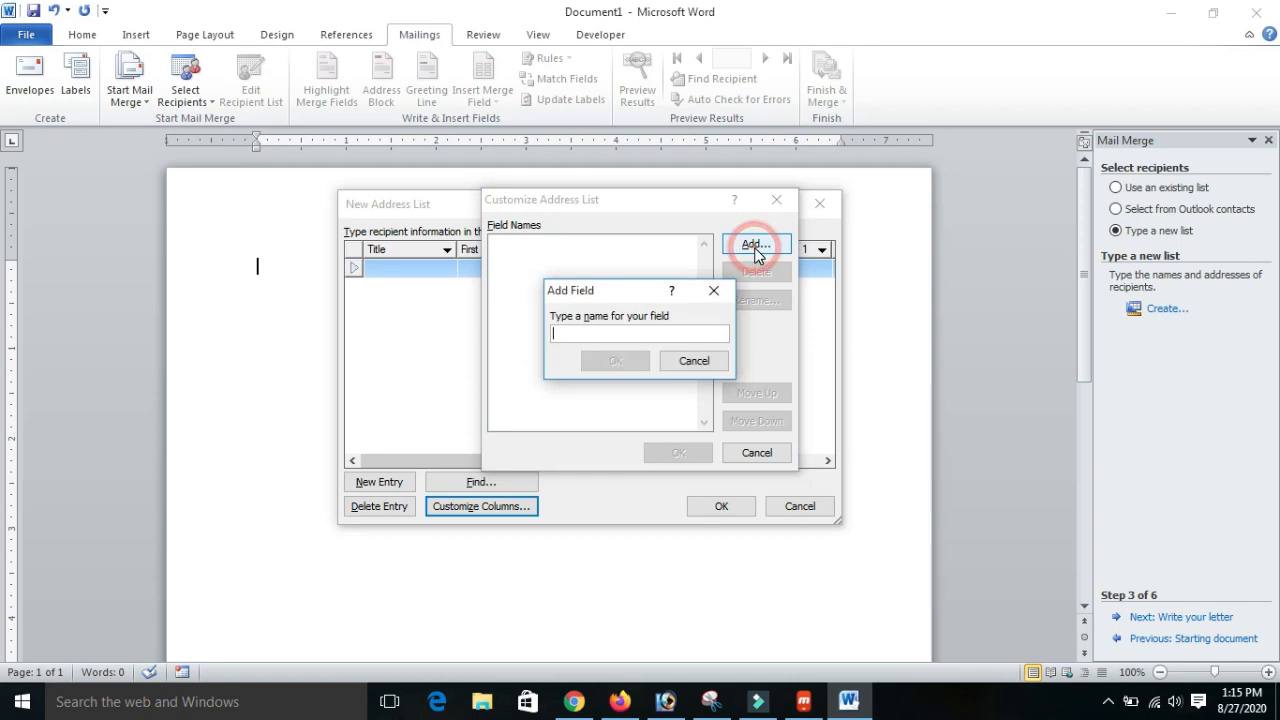
{"action": "left_click", "coordinate": [648, 335]}
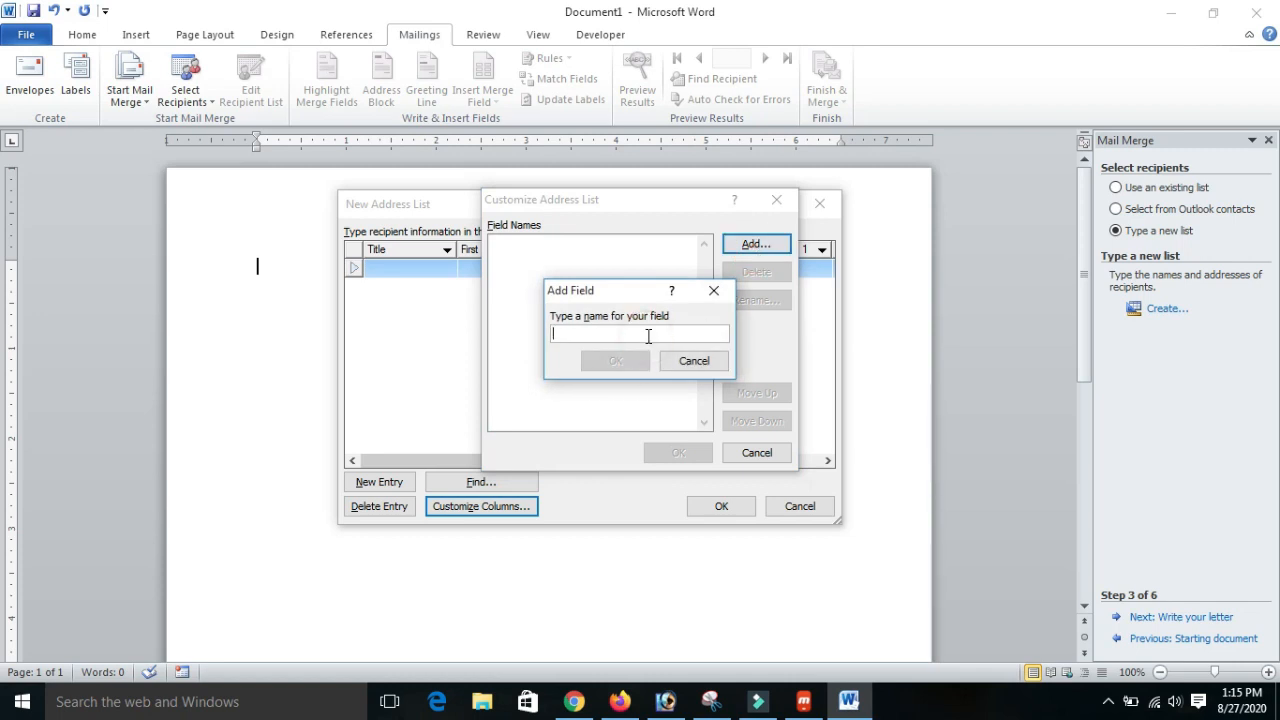
{"action": "type", "text": "Fu"}
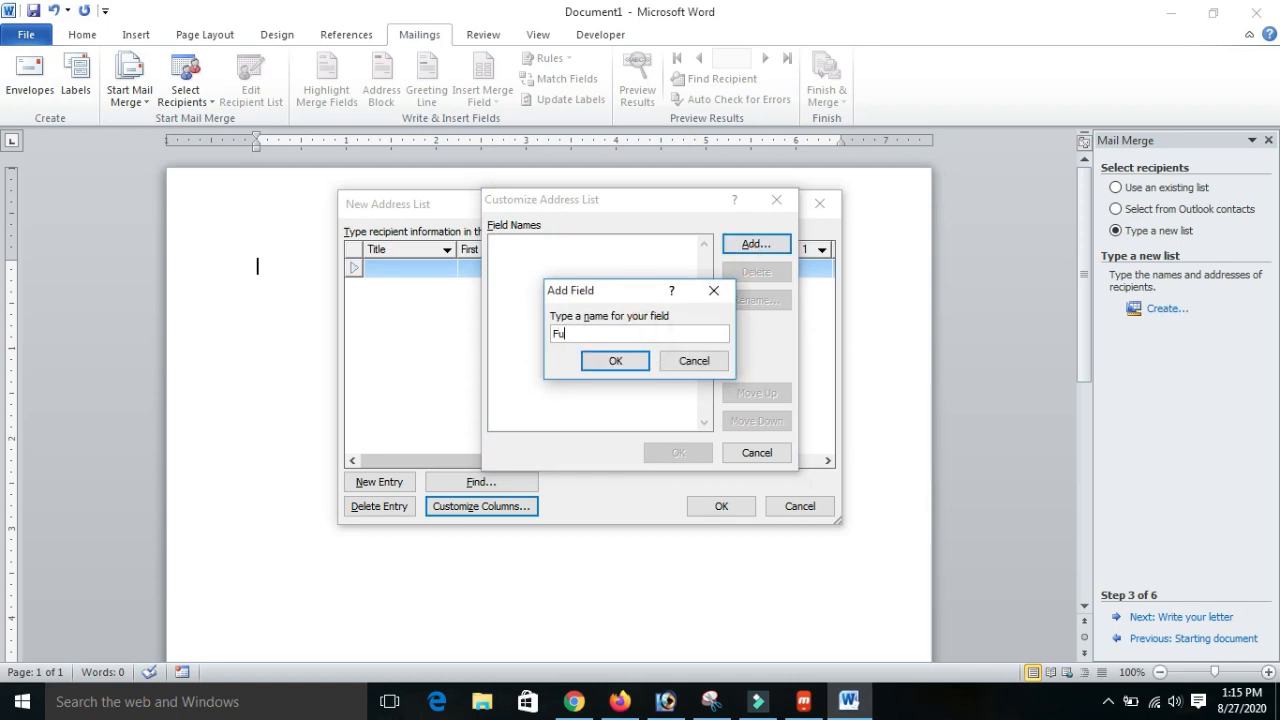
{"action": "key", "text": "BackSpace"}
{"action": "key", "text": "BackSpace"}
{"action": "type", "text": "Name"}
{"action": "left_click", "coordinate": [613, 361]}
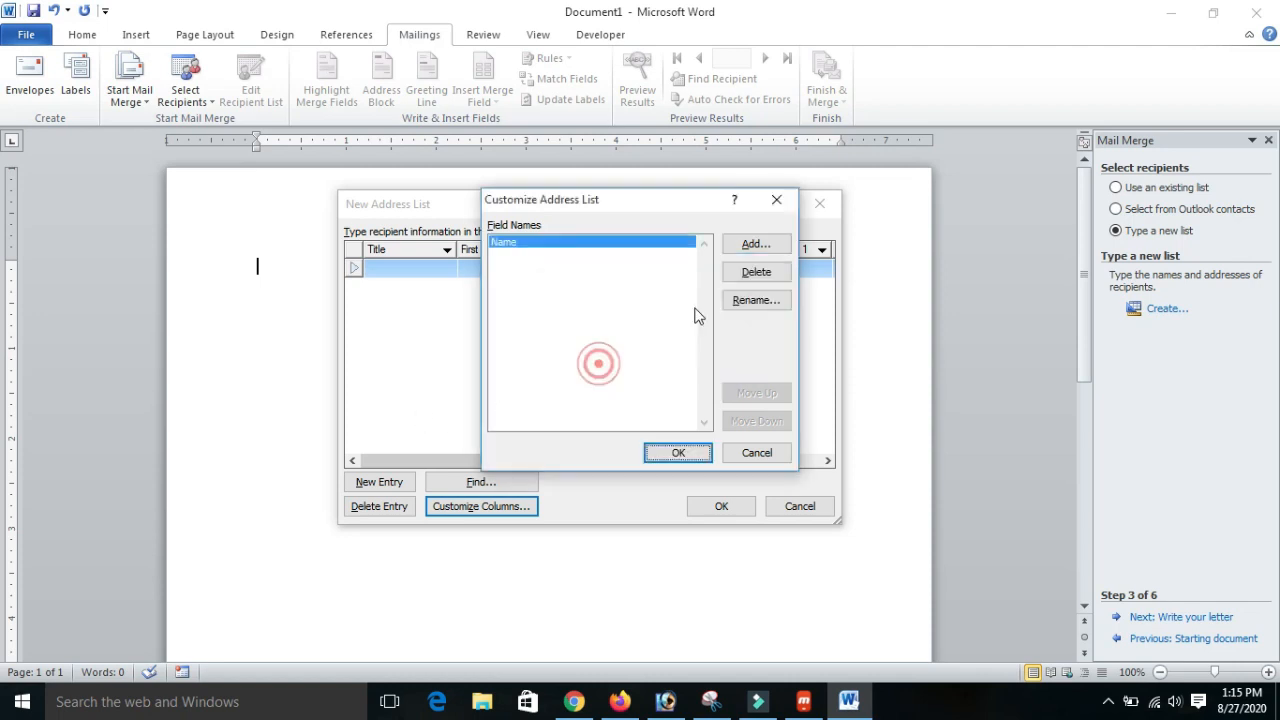
- Add the fields Address and Mobile No, and apply the customized columns to the address list
{"action": "left_click", "coordinate": [750, 246]}
{"action": "type", "text": "Address"}
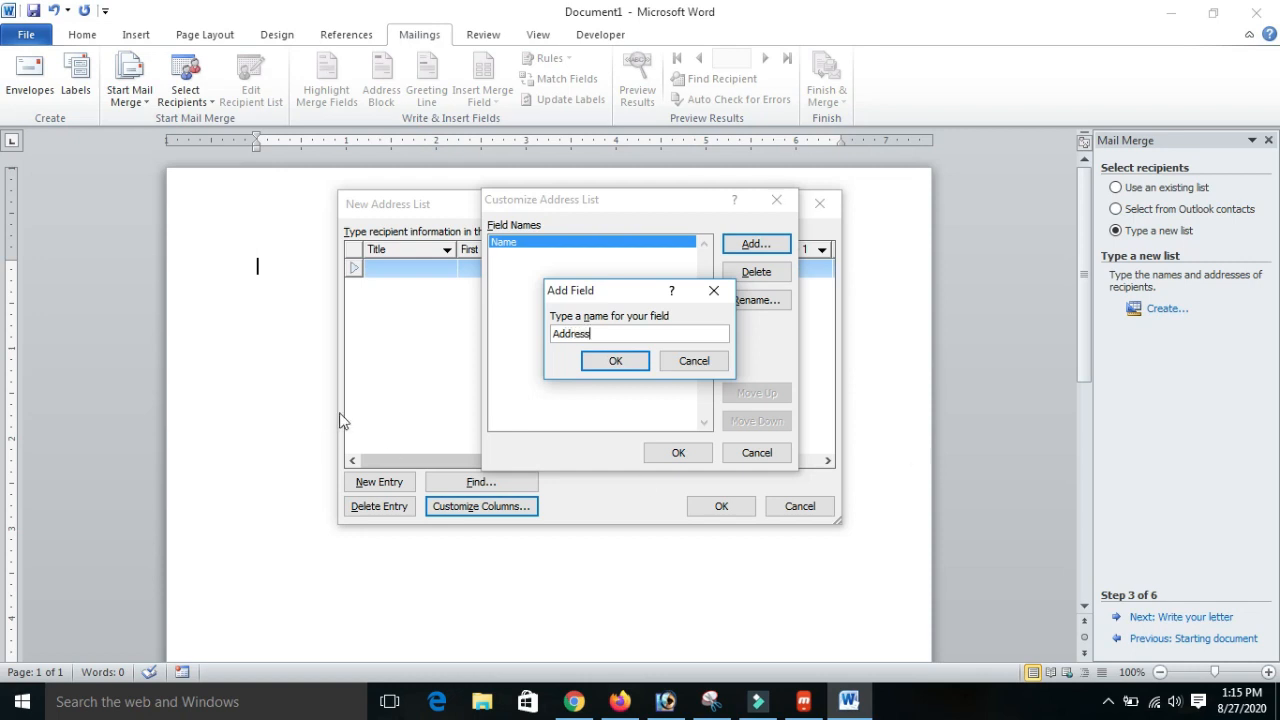
{"action": "left_click", "coordinate": [590, 360]}
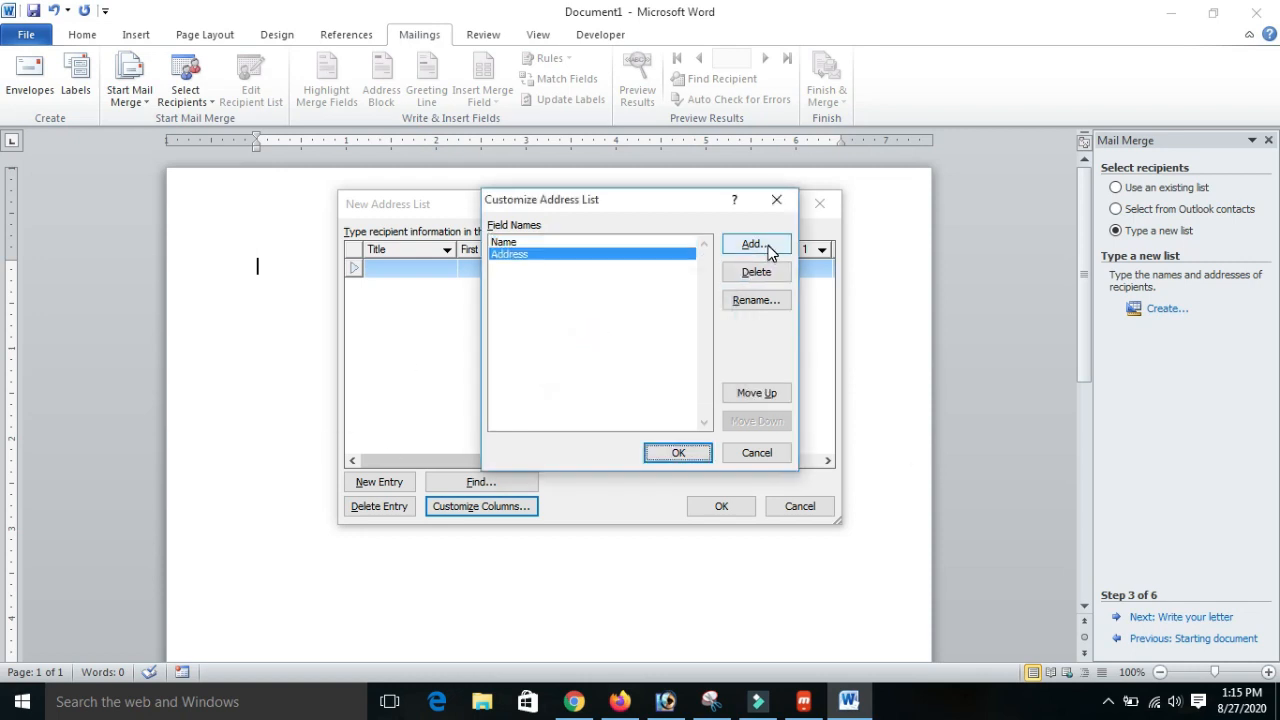
{"action": "left_click", "coordinate": [756, 244]}
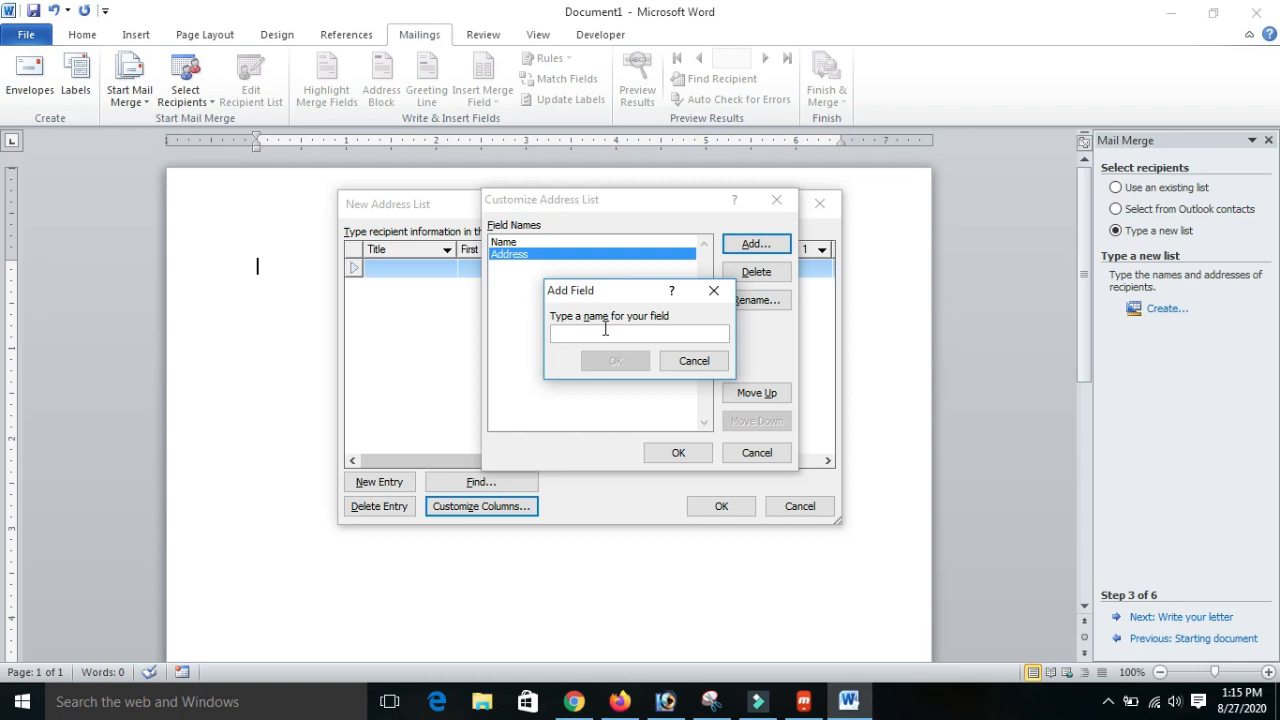
{"action": "type", "text": "Mobile No"}
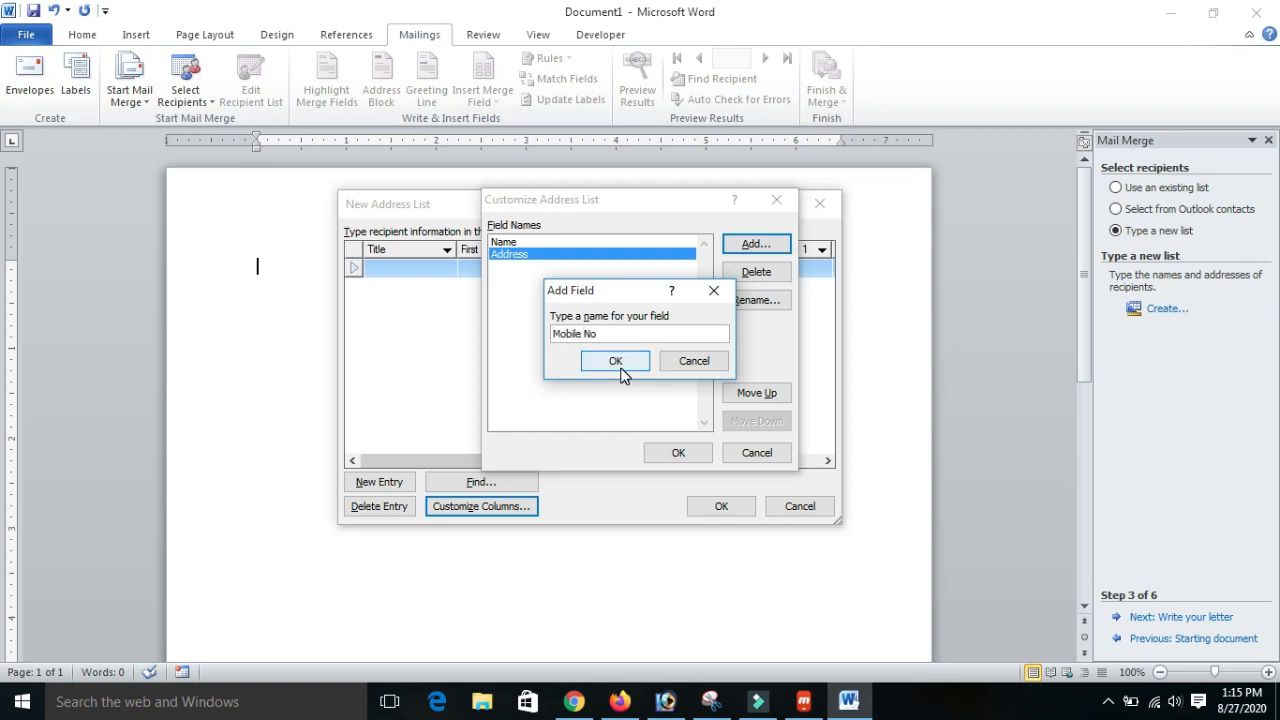
{"action": "left_click", "coordinate": [620, 365]}
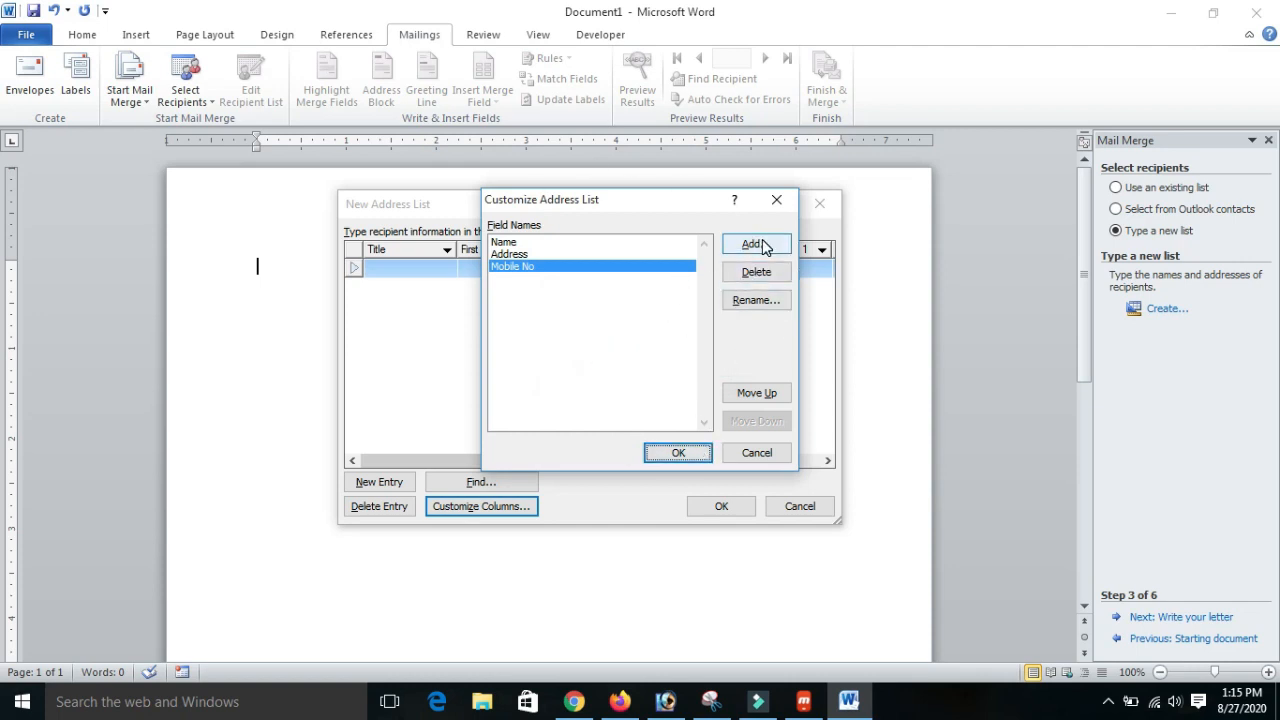
{"action": "left_click", "coordinate": [677, 452]}
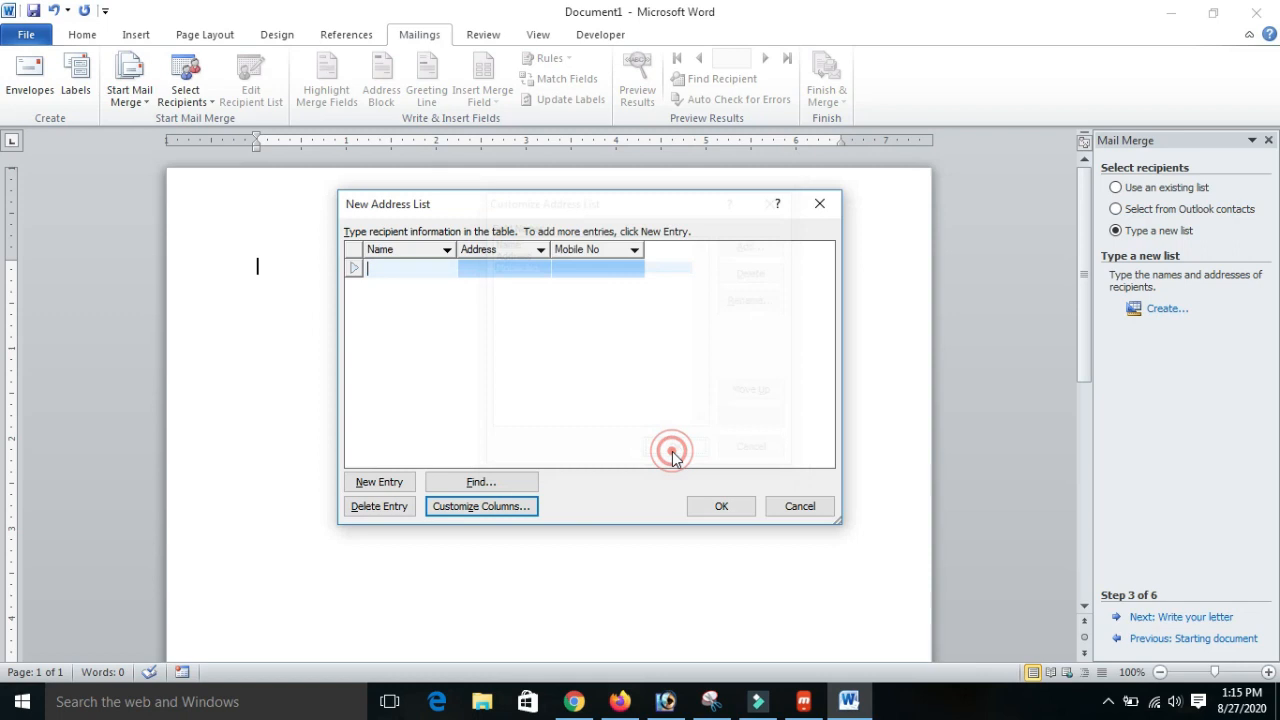
- Fill in the first recipient's name, address and mobile number in the address list
{"action": "left_click", "coordinate": [566, 341]}
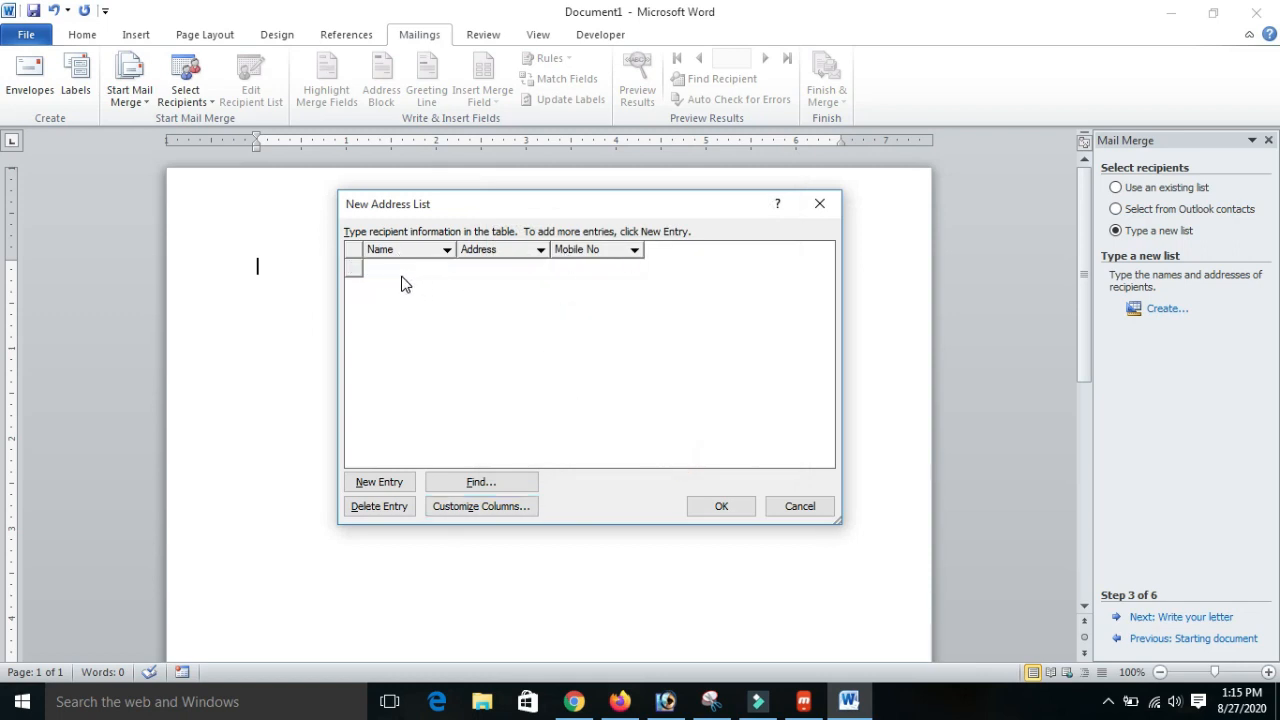
{"action": "left_click", "coordinate": [401, 272]}
{"action": "type", "text": "Madan"}
{"action": "key", "text": "Tab"}
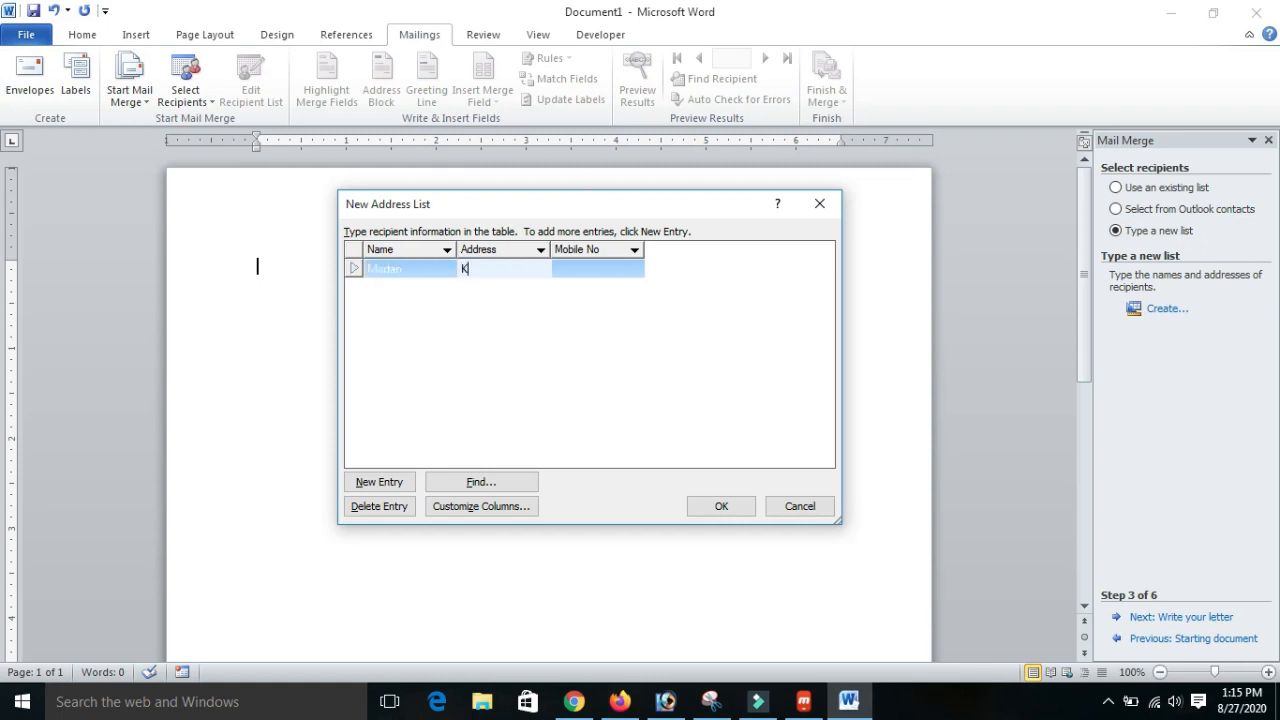
{"action": "key", "text": "Tab"}
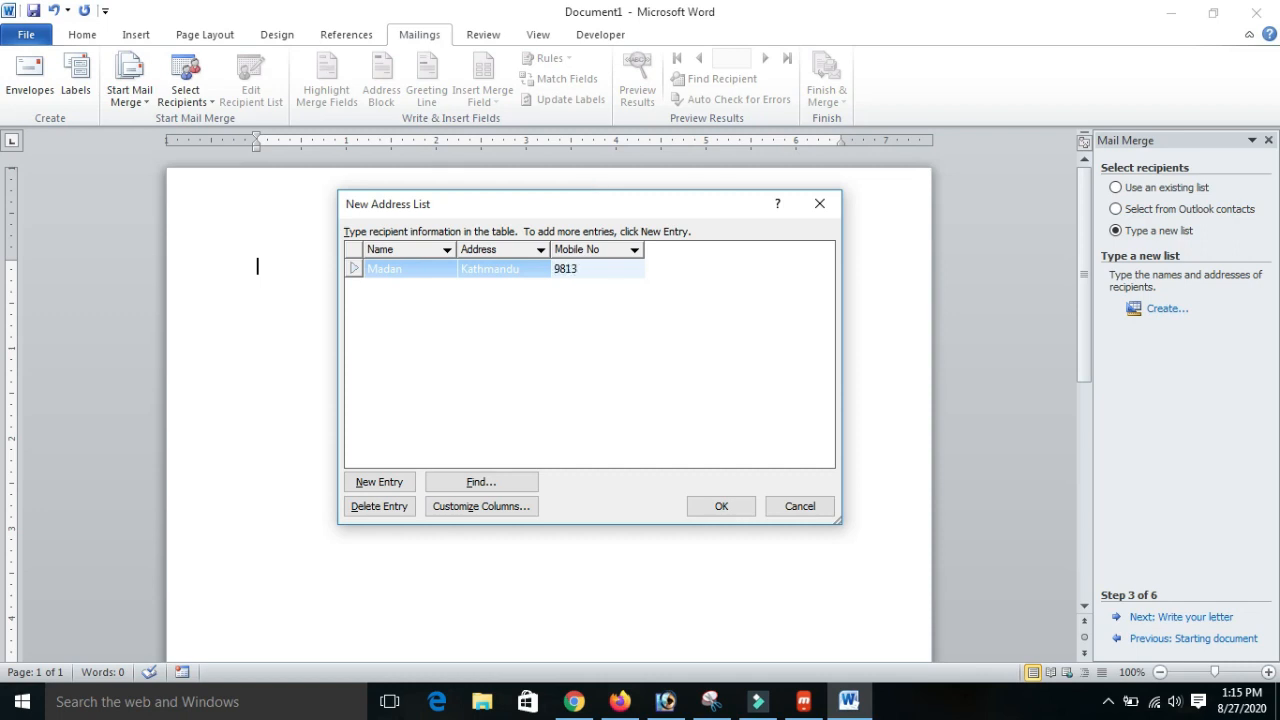
{"action": "left_click", "coordinate": [460, 318]}
{"action": "left_click", "coordinate": [412, 292]}
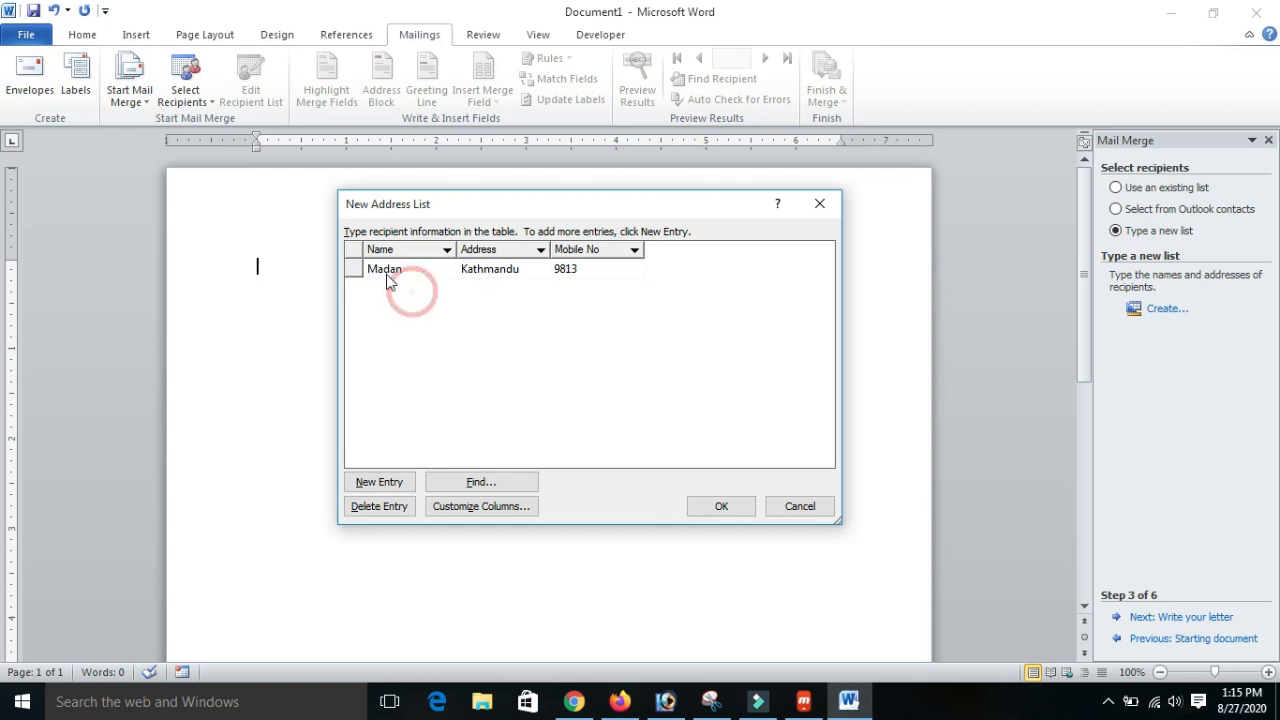
- Add a second entry with the recipient's name, address and mobile number
{"action": "left_click", "coordinate": [399, 484]}
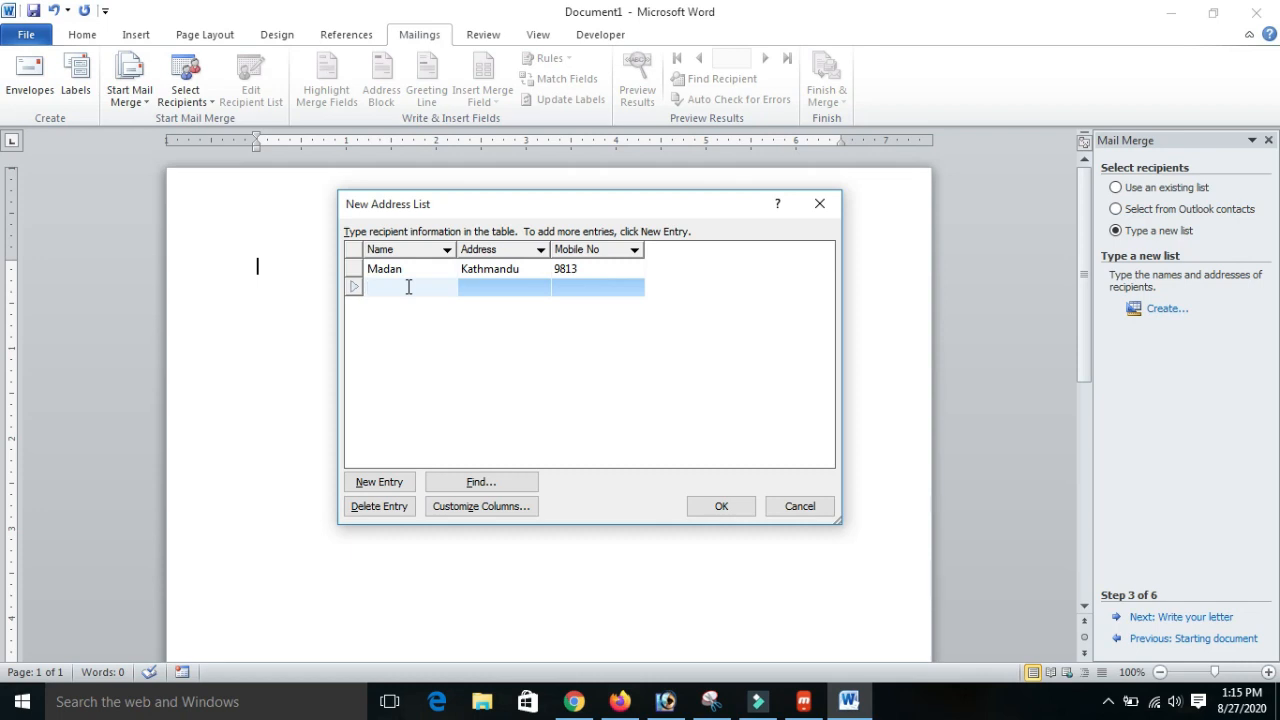
{"action": "type", "text": "Roshan"}
{"action": "key", "text": "Tab"}
{"action": "type", "text": "Dhara"}
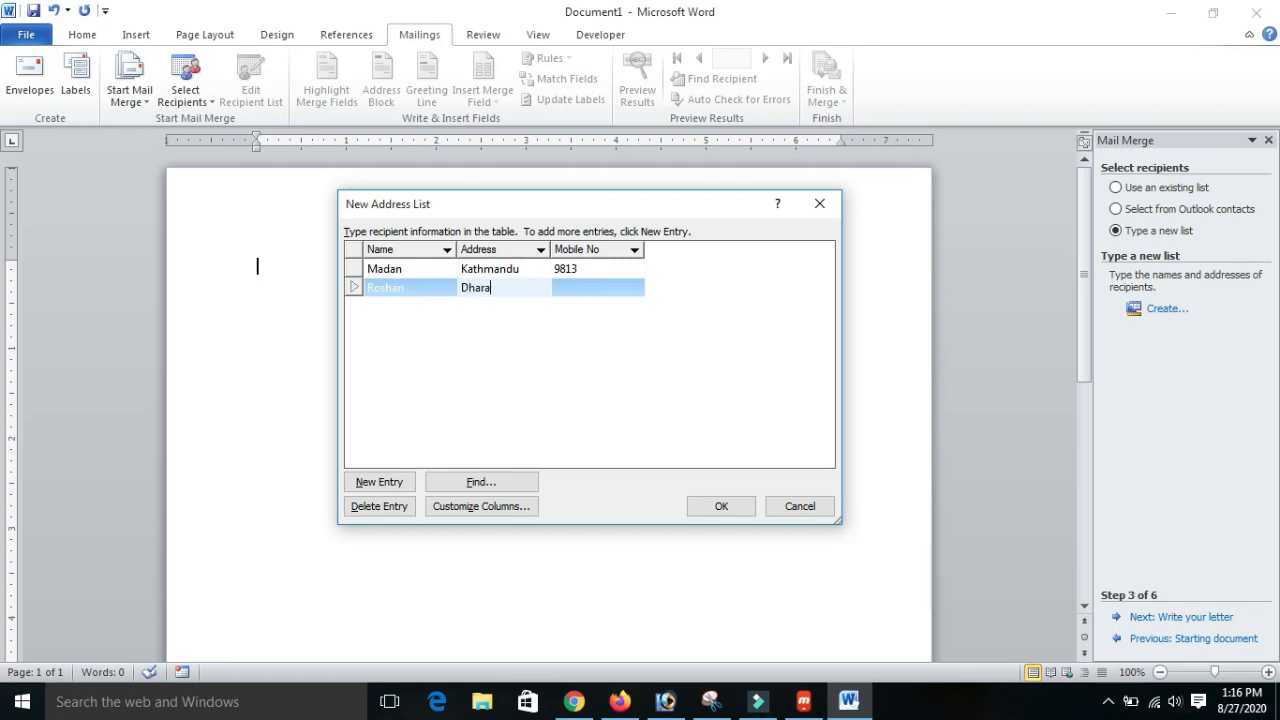
{"action": "type", "text": "n"}
{"action": "key", "text": "Tab"}
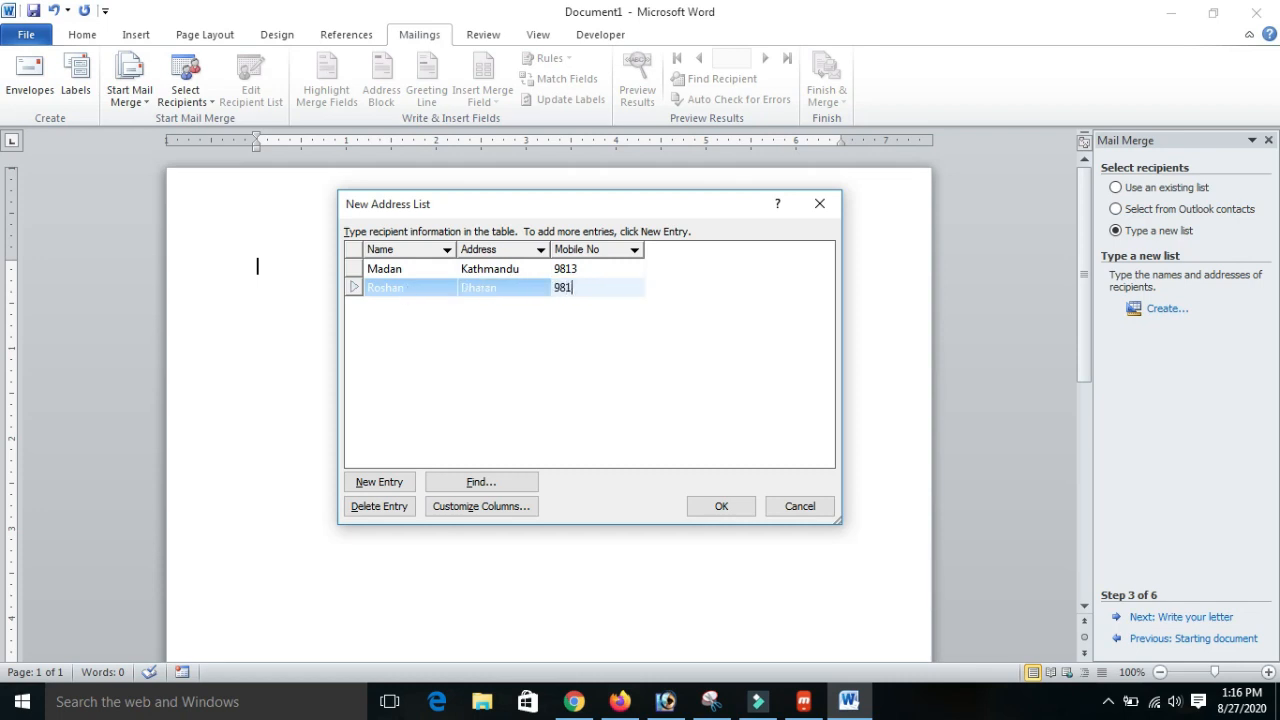
- Add a third entry and enter that recipient's name, address and mobile number
{"action": "left_click", "coordinate": [398, 478]}
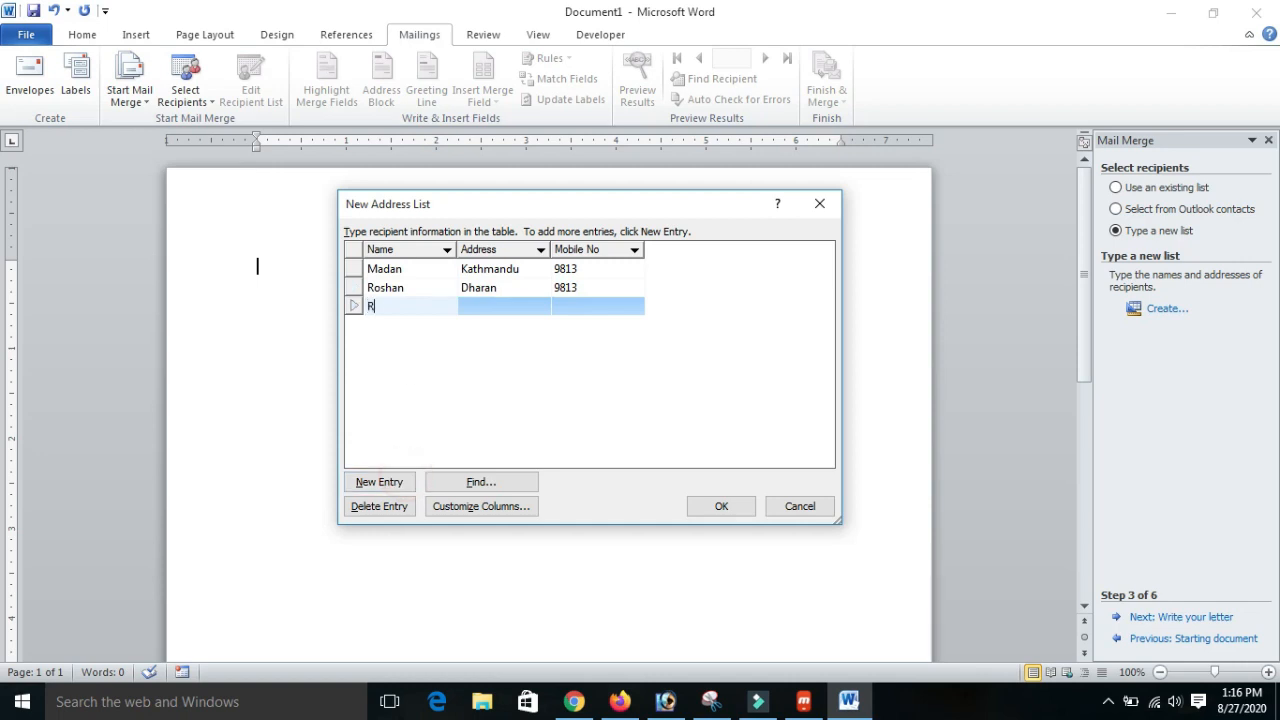
{"action": "type", "text": "Ramesh"}
{"action": "key", "text": "Tab"}
{"action": "type", "text": "P"}
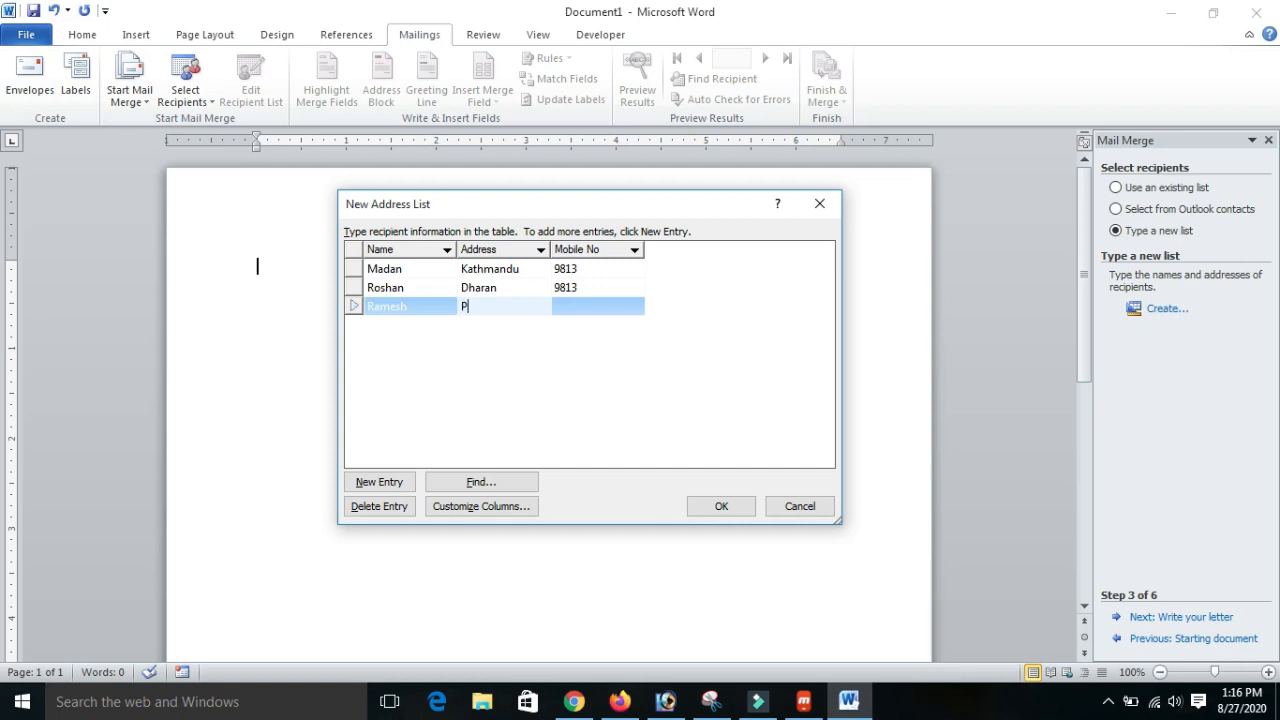
{"action": "key", "text": "Tab"}
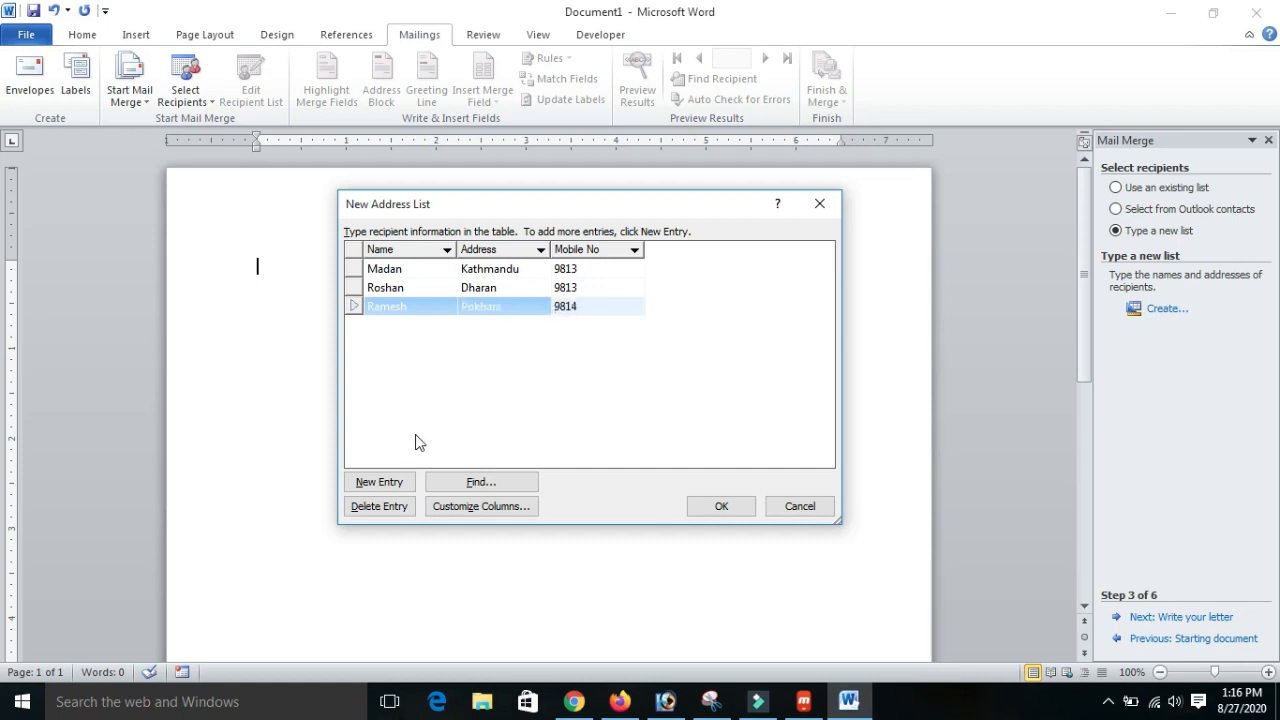
- Add a fourth entry and complete its name, address and mobile number fields
{"action": "left_click", "coordinate": [364, 483]}
{"action": "type", "text": "Kumar"}
{"action": "key", "text": "Tab"}
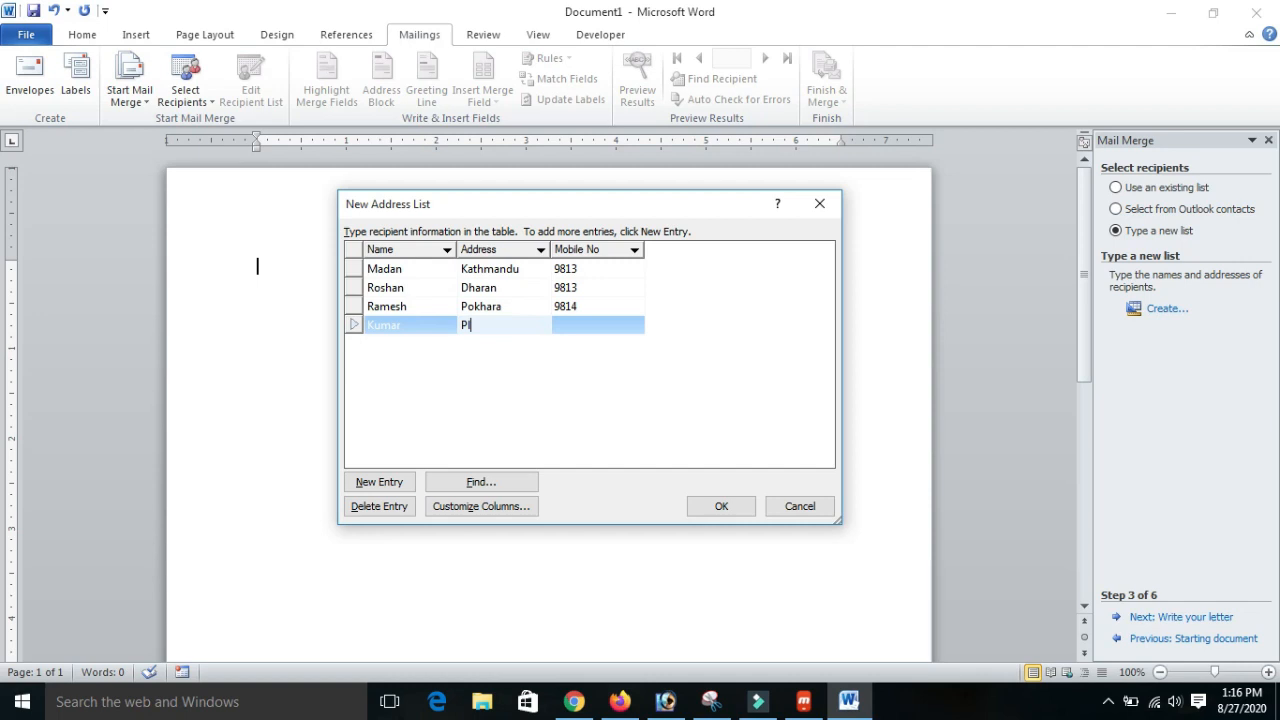
{"action": "type", "text": "Palpa"}
{"action": "key", "text": "Tab"}
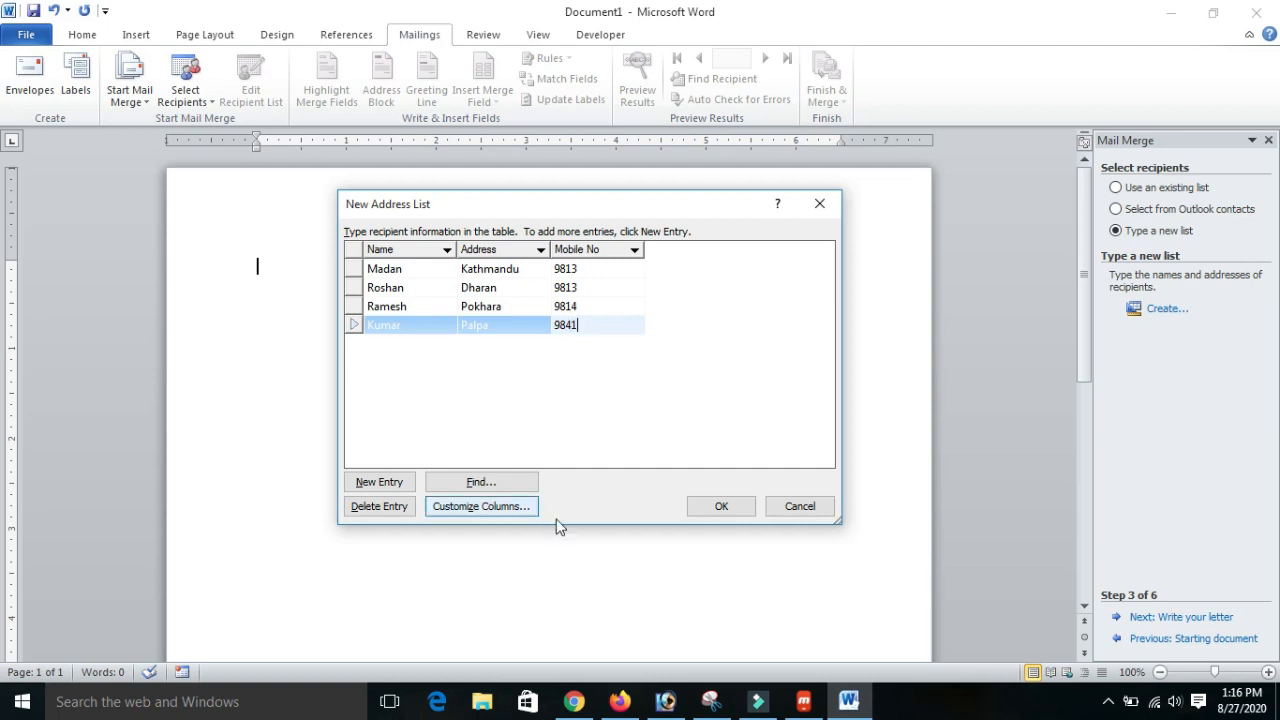
{"action": "left_click", "coordinate": [759, 287]}
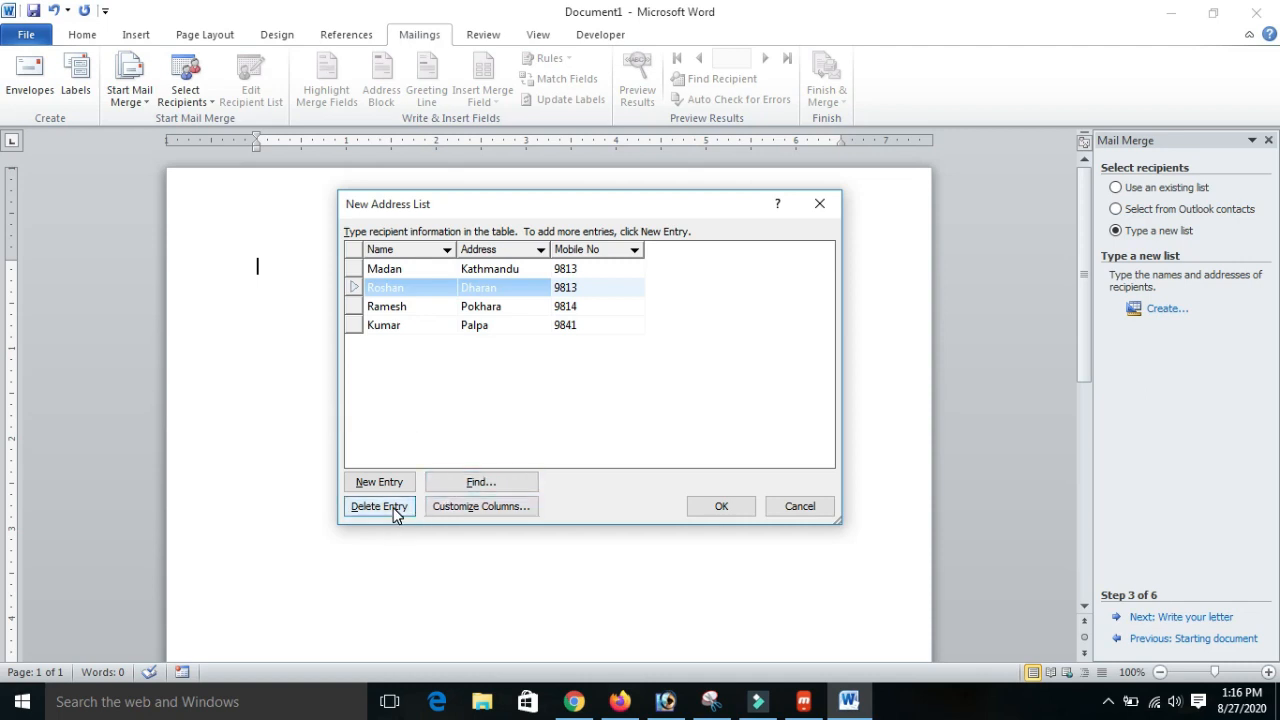
{"action": "left_click", "coordinate": [420, 268]}
{"action": "left_click", "coordinate": [412, 306]}
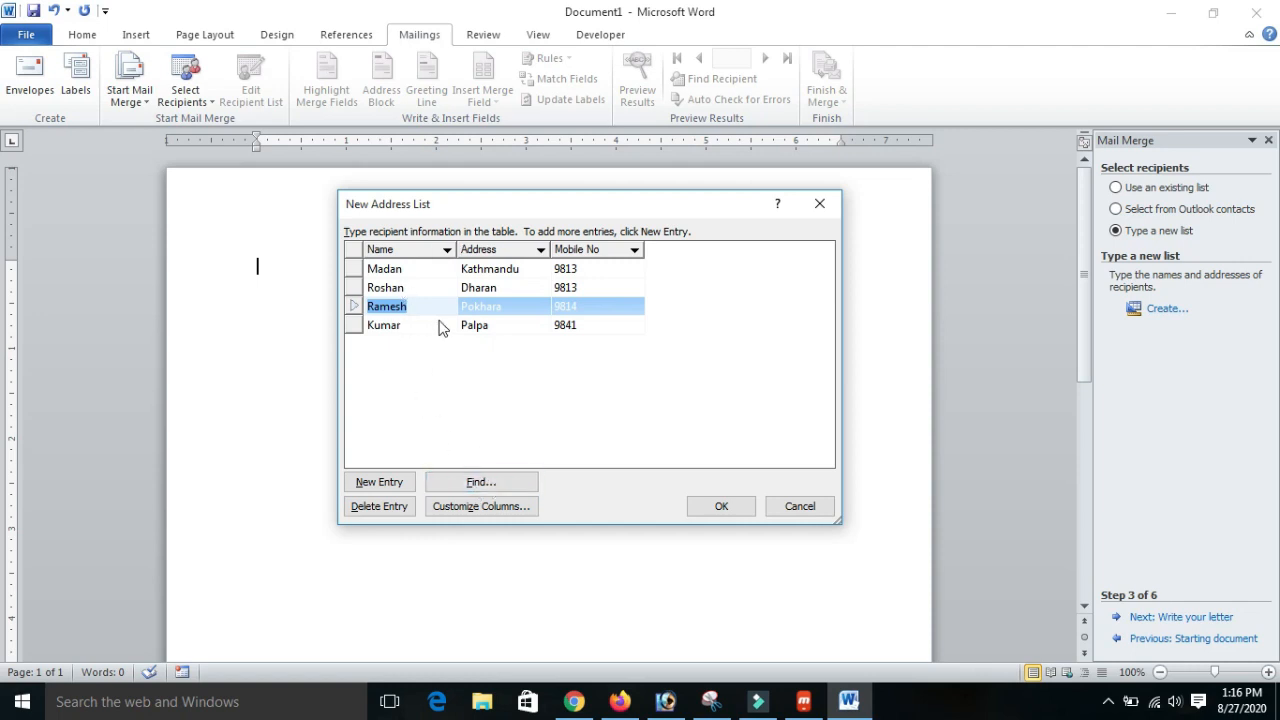
{"action": "left_click", "coordinate": [475, 482]}
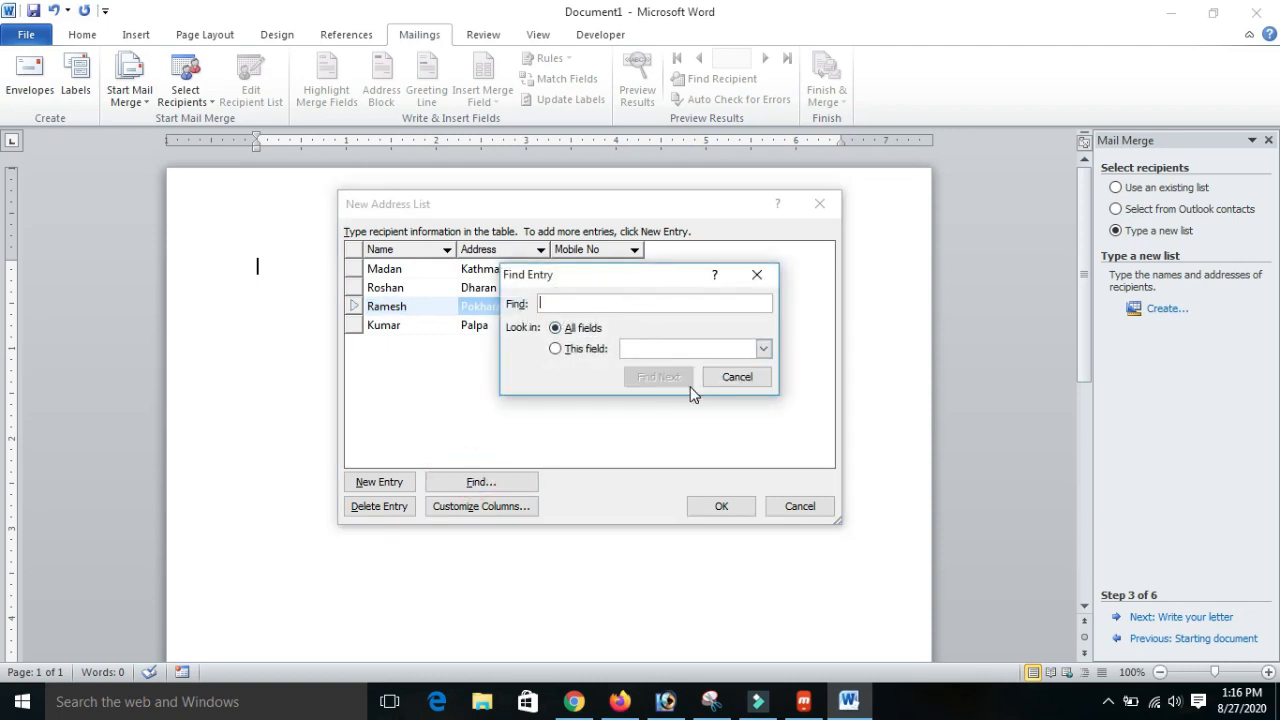
{"action": "left_click", "coordinate": [735, 377]}
{"action": "left_click", "coordinate": [523, 386]}
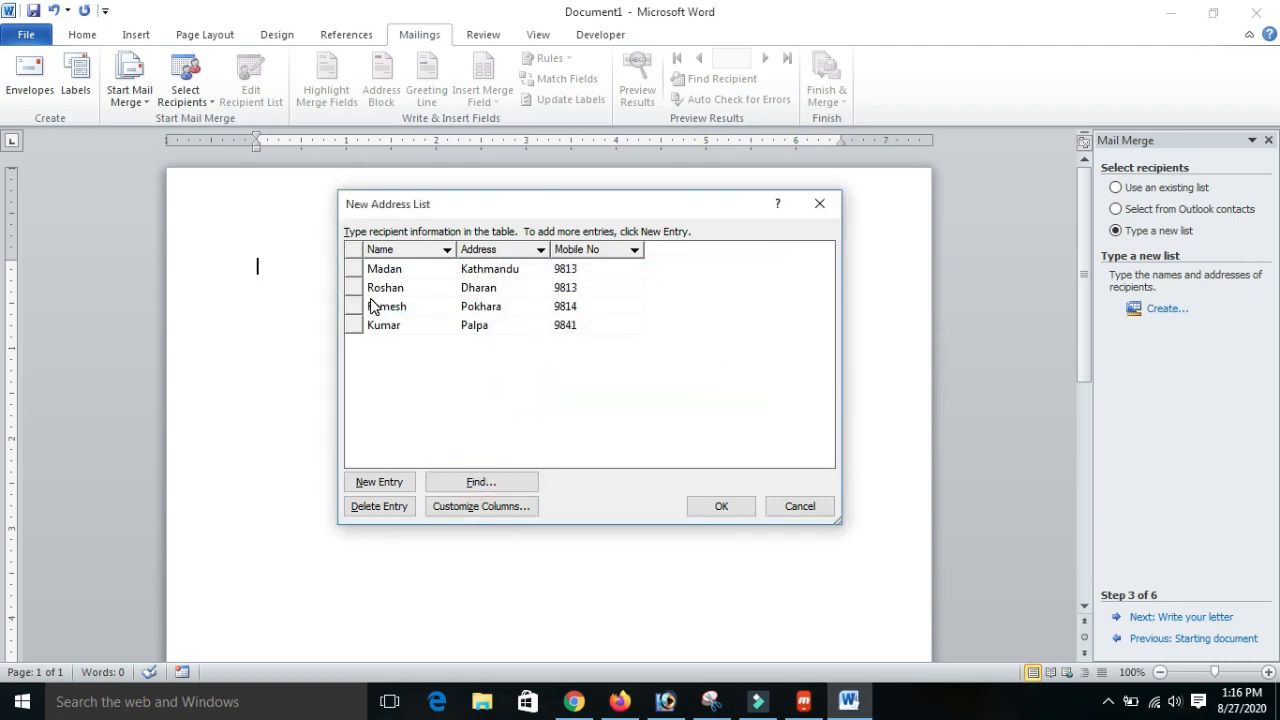
{"action": "left_click", "coordinate": [377, 302]}
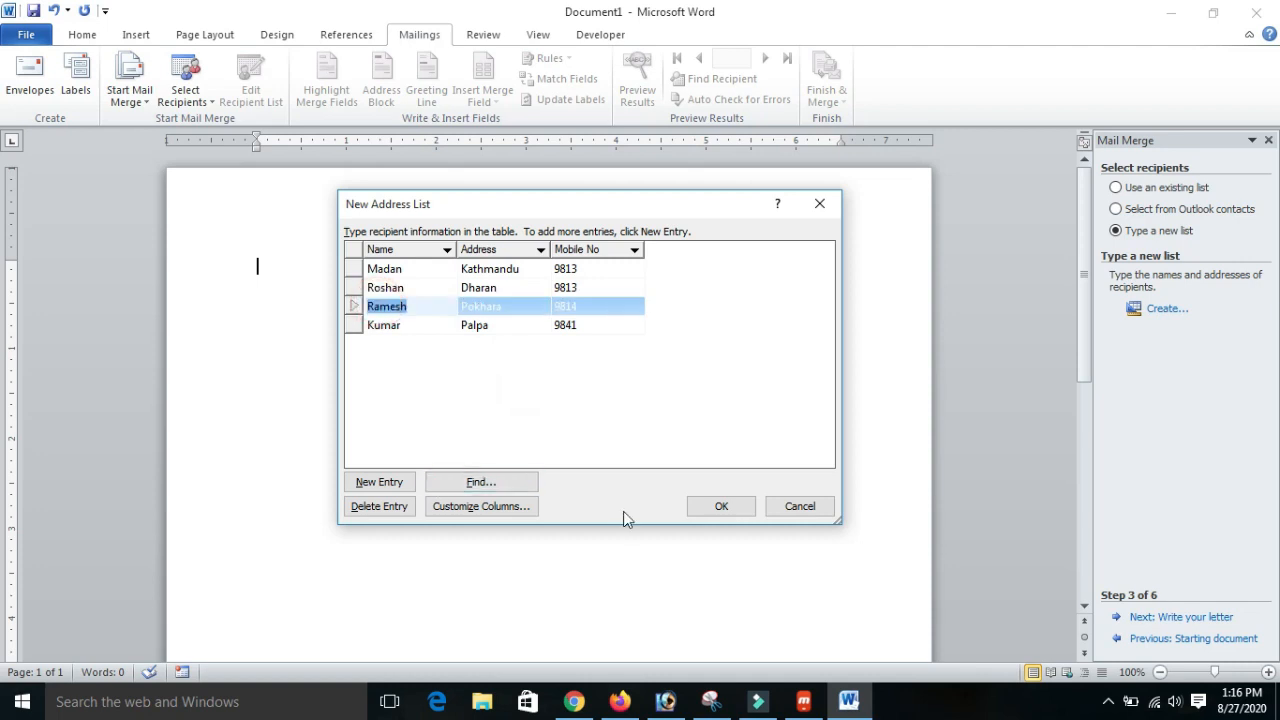
{"action": "left_click", "coordinate": [514, 512]}
{"action": "left_click", "coordinate": [757, 453]}
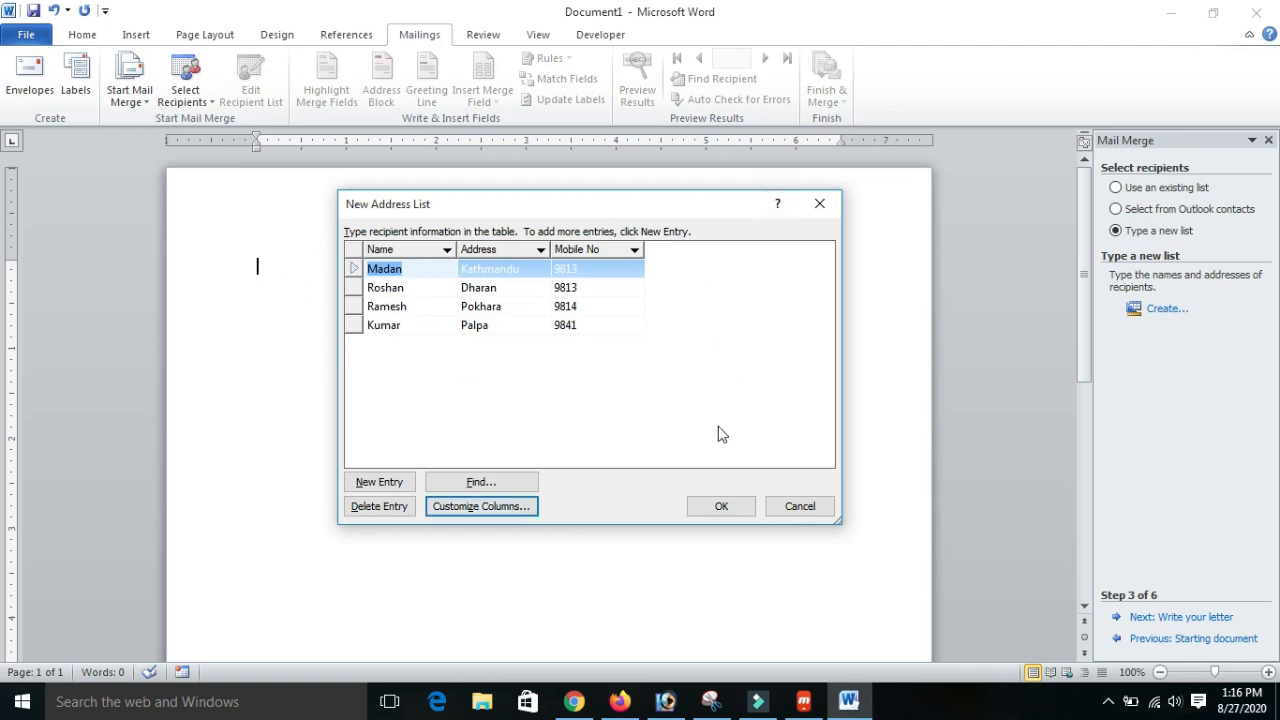
- Save the completed address list as Name List in My Data Sources and accept all its recipients for the merge
{"action": "left_click", "coordinate": [737, 510]}
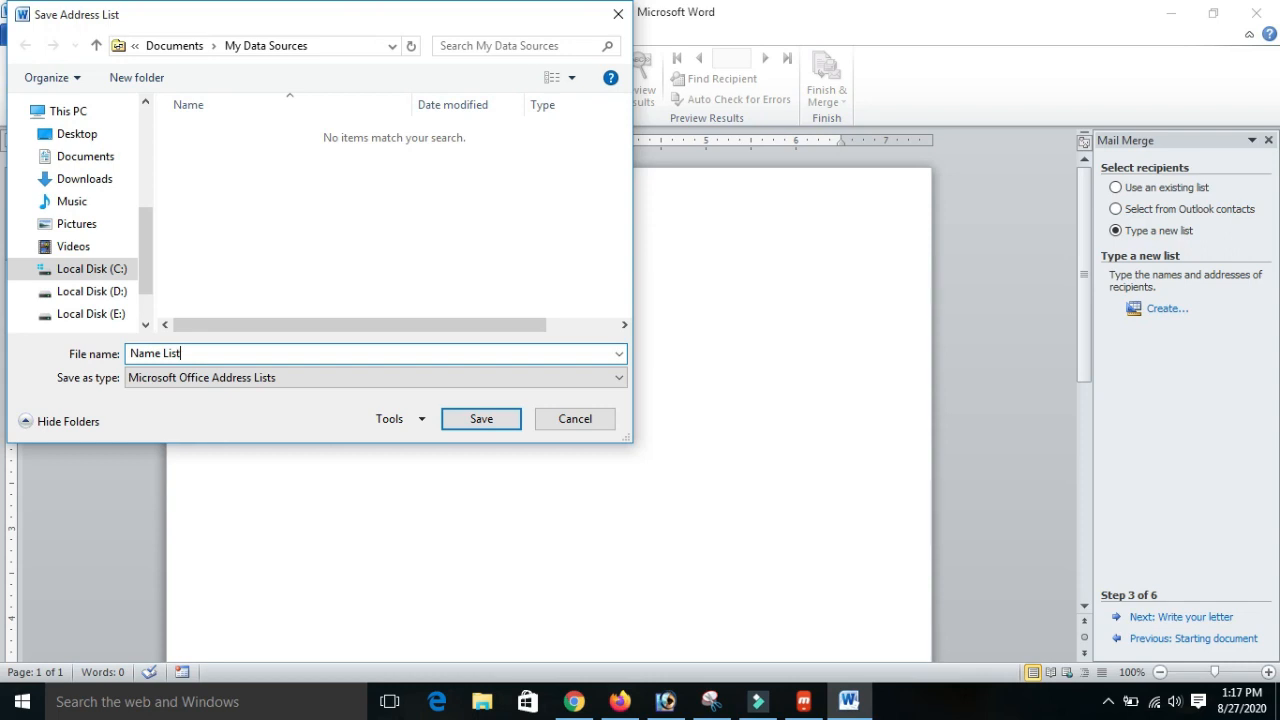
{"action": "left_click", "coordinate": [492, 417]}
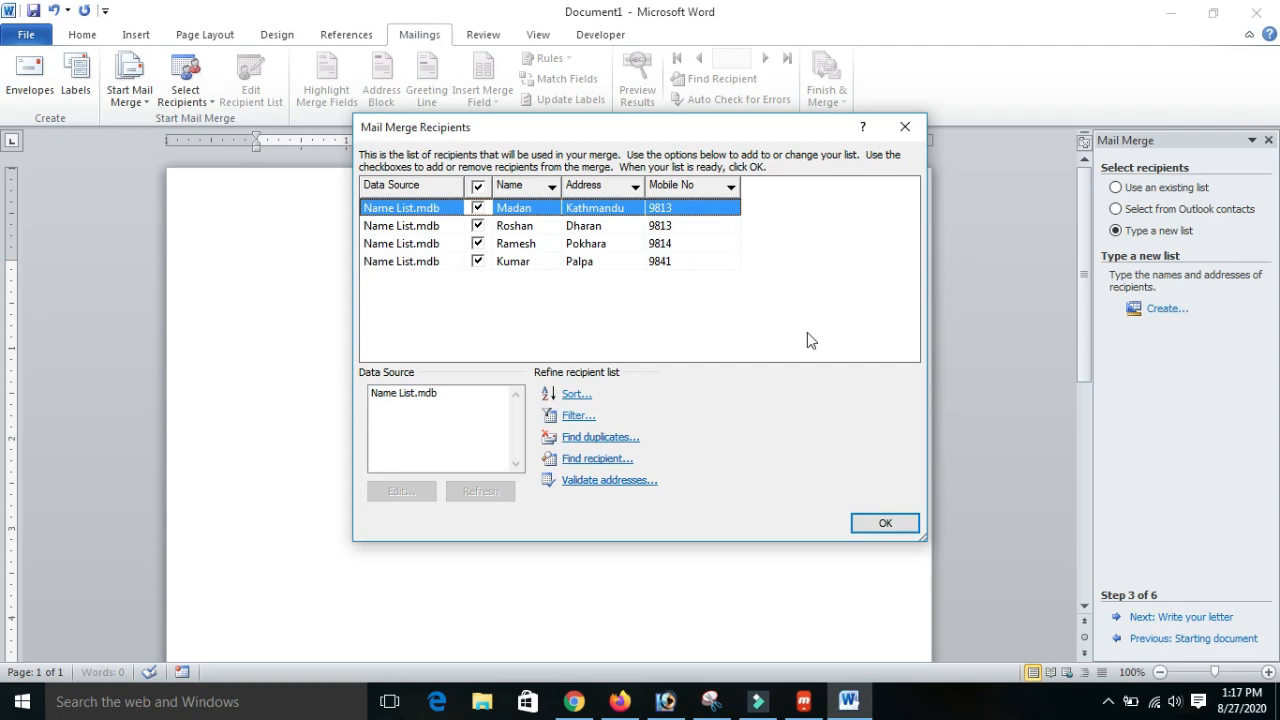
{"action": "left_click", "coordinate": [885, 524]}
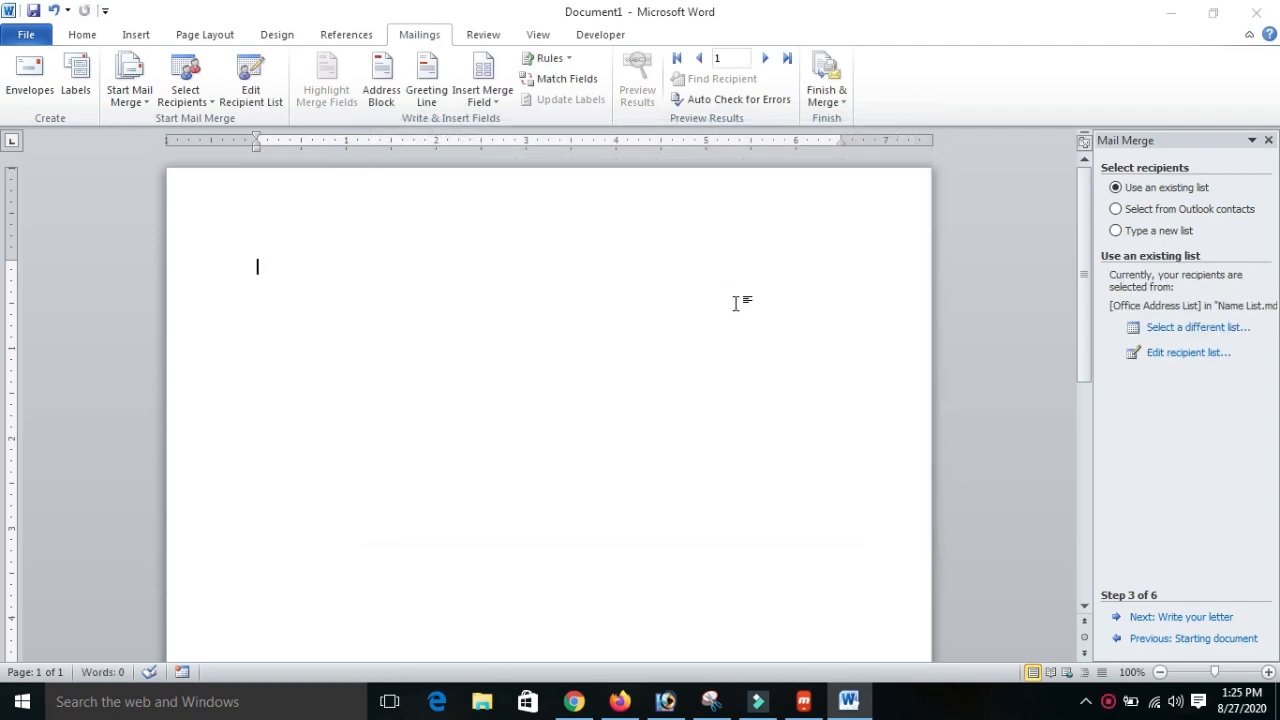
{"action": "left_click", "coordinate": [734, 298]}
- Proceed to writing the letter, start it with "To" and insert the Name merge field on the line below
{"action": "left_click", "coordinate": [1163, 619]}
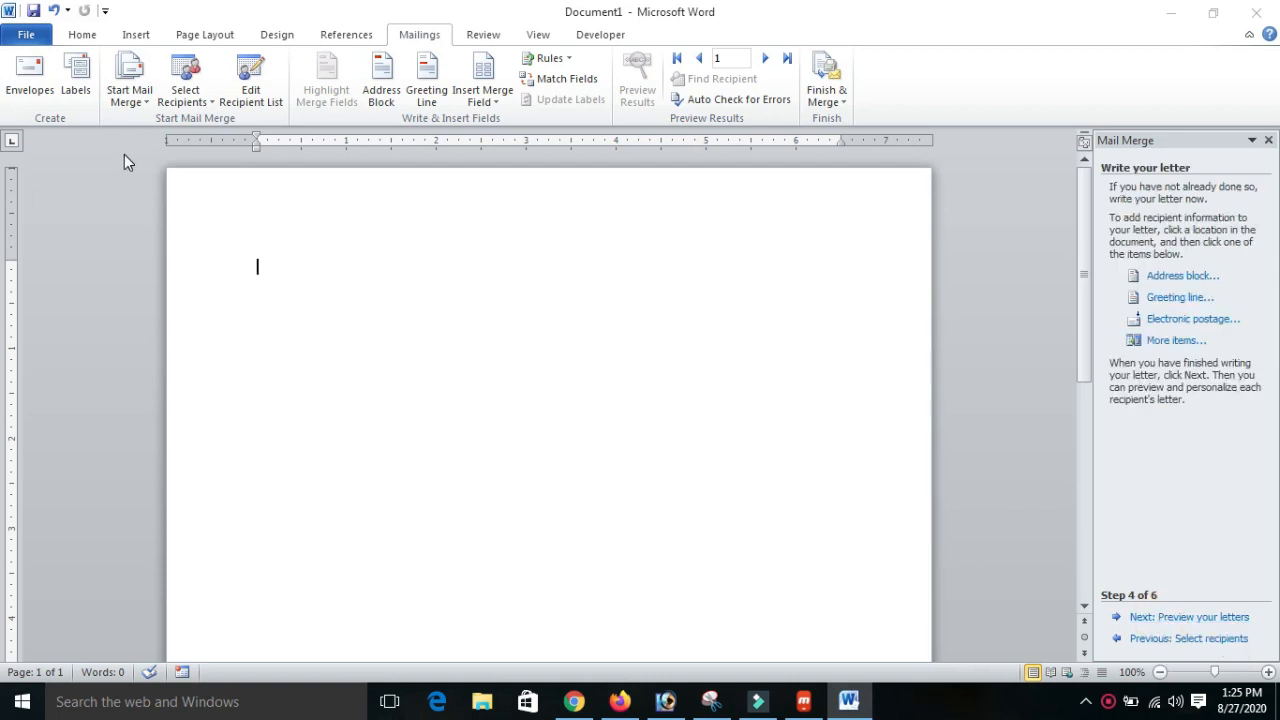
{"action": "left_click", "coordinate": [384, 274]}
{"action": "type", "text": "To"}
{"action": "left_click", "coordinate": [1174, 342]}
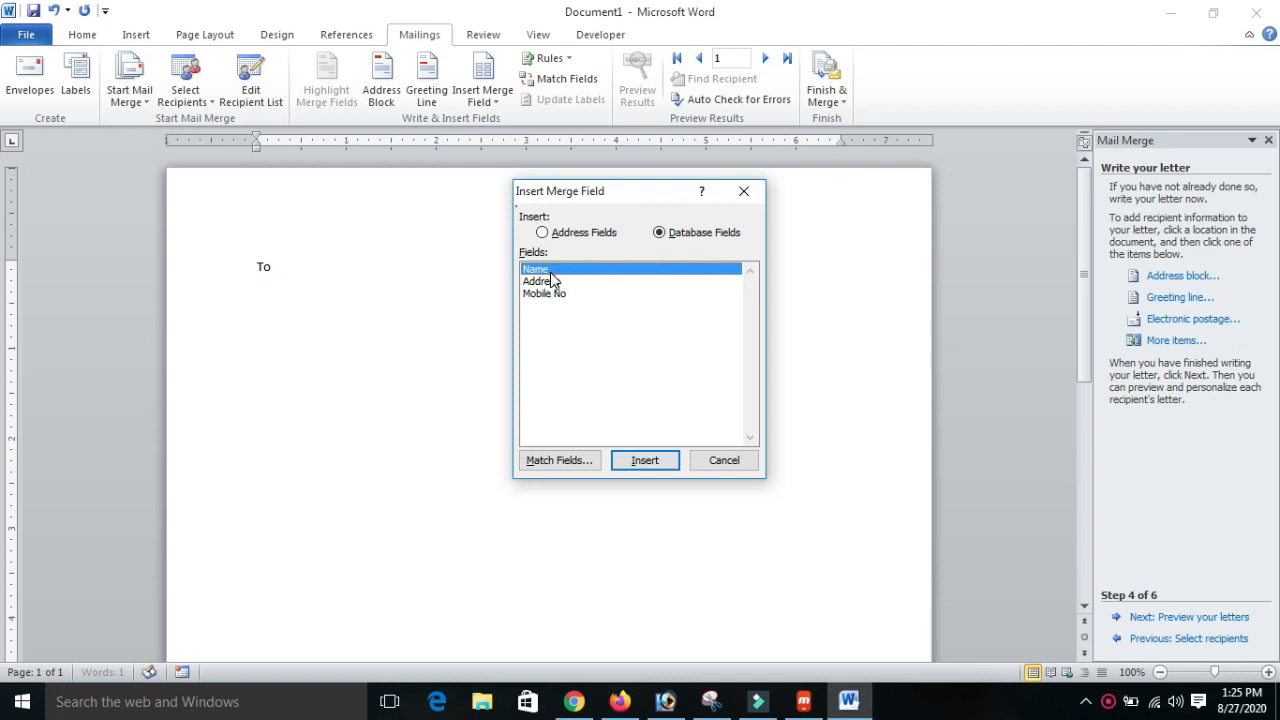
{"action": "left_click", "coordinate": [640, 462]}
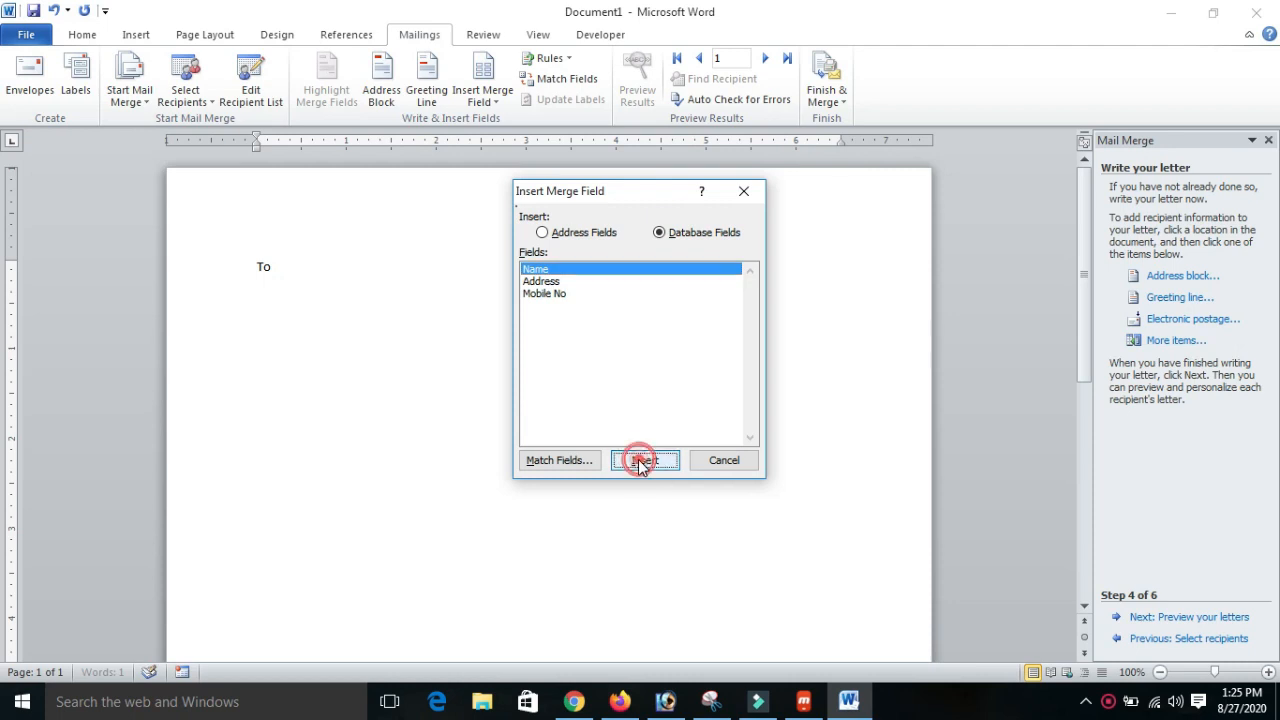
{"action": "left_click", "coordinate": [741, 461]}
- Insert the Address merge field on a new line below the Name field
{"action": "key", "text": "Return"}
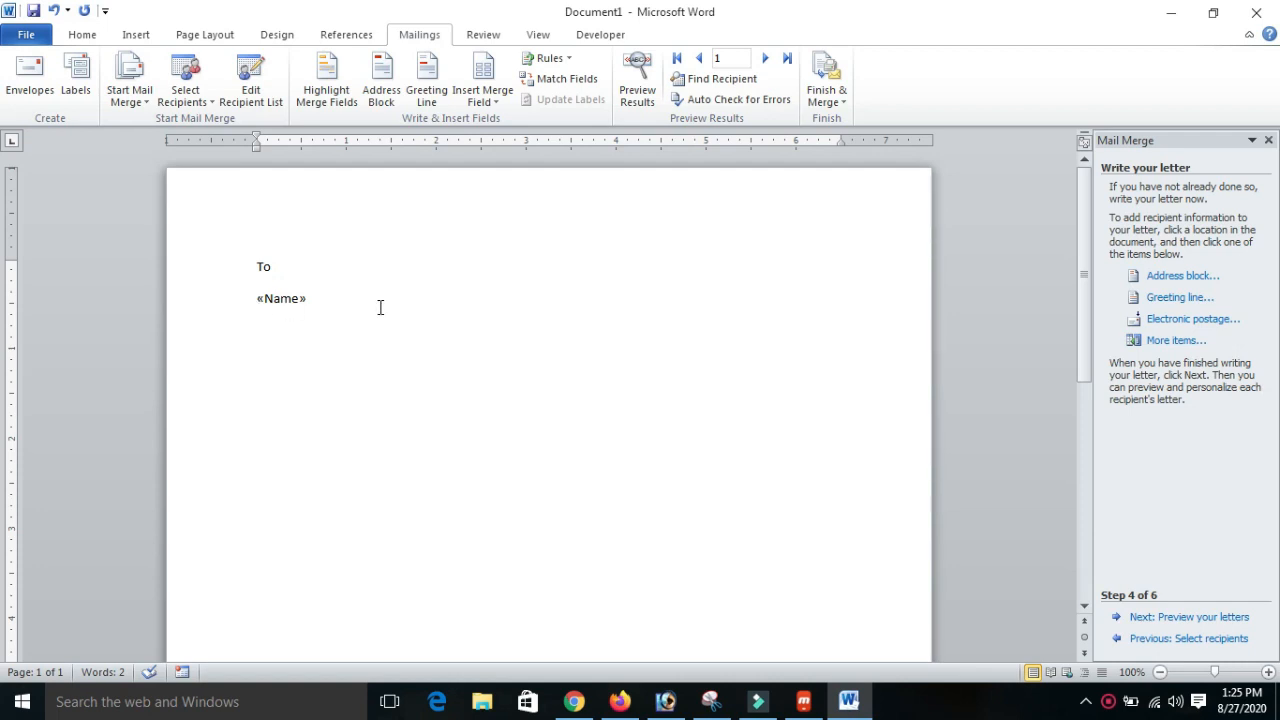
{"action": "left_click", "coordinate": [1165, 341]}
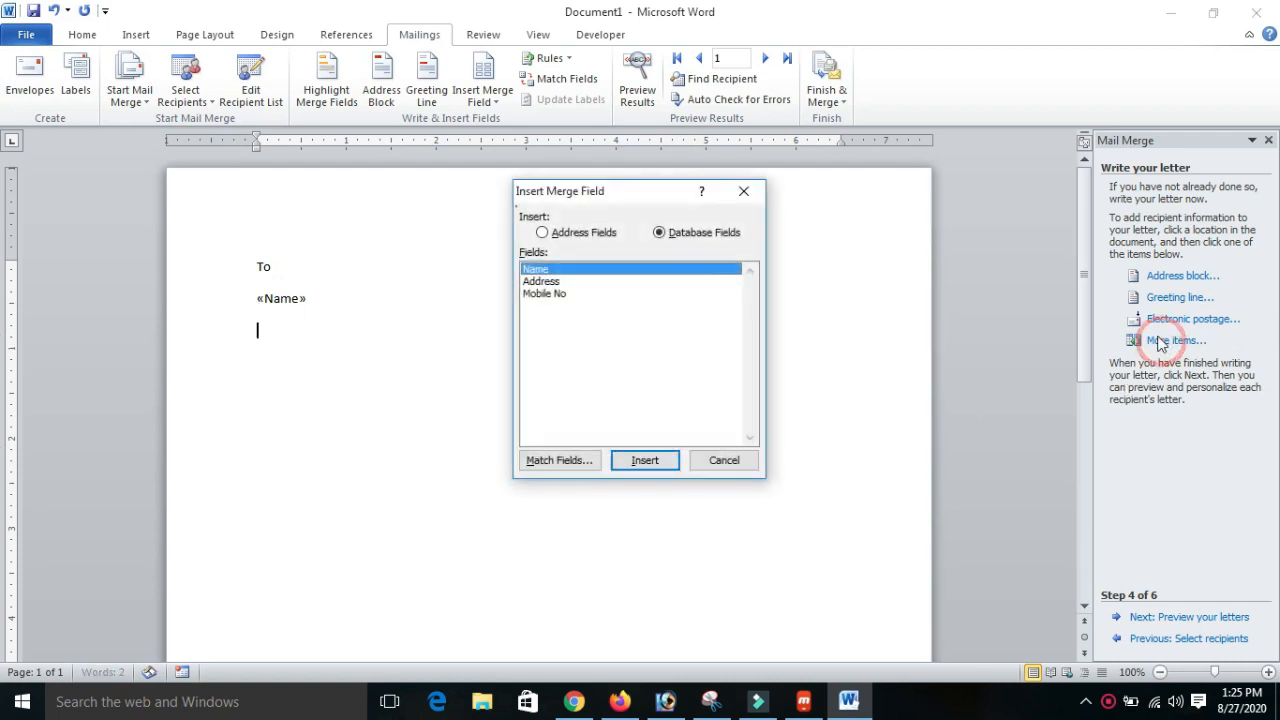
{"action": "left_click", "coordinate": [547, 284]}
{"action": "left_click", "coordinate": [630, 462]}
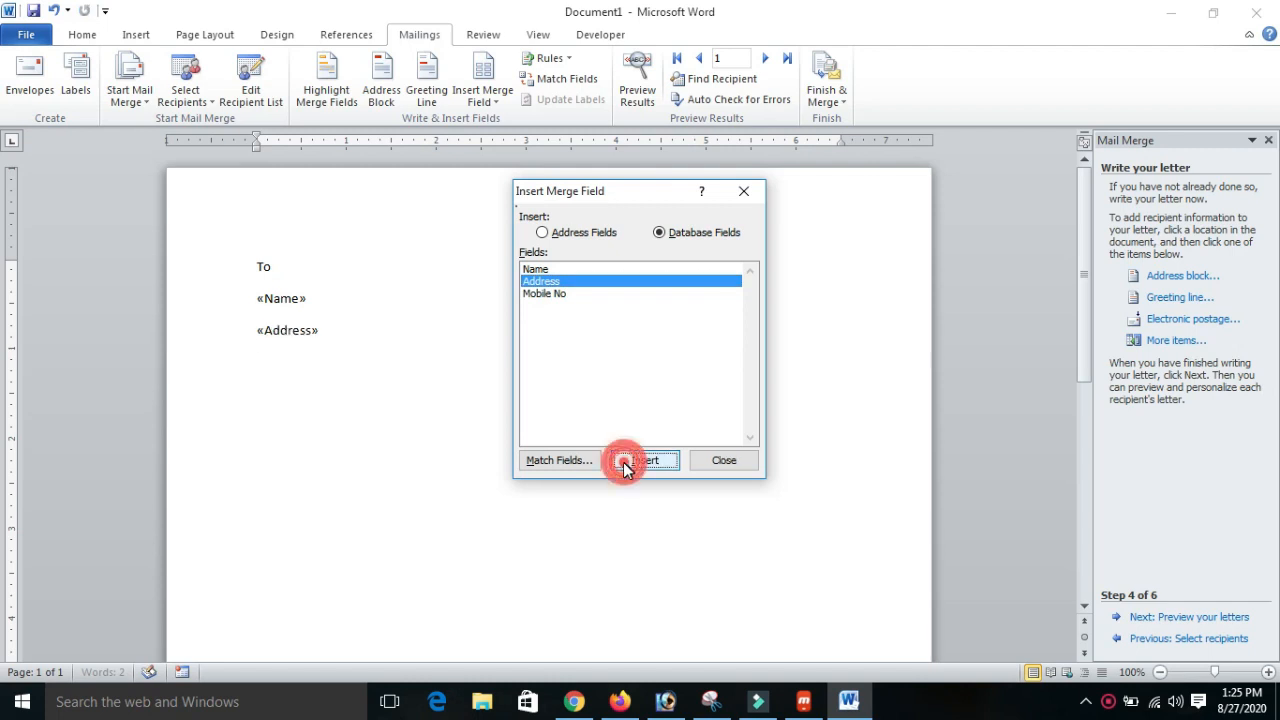
{"action": "left_click", "coordinate": [724, 460]}
- Insert the Mobile No merge field on a new line below the Address field
{"action": "key", "text": "Return"}
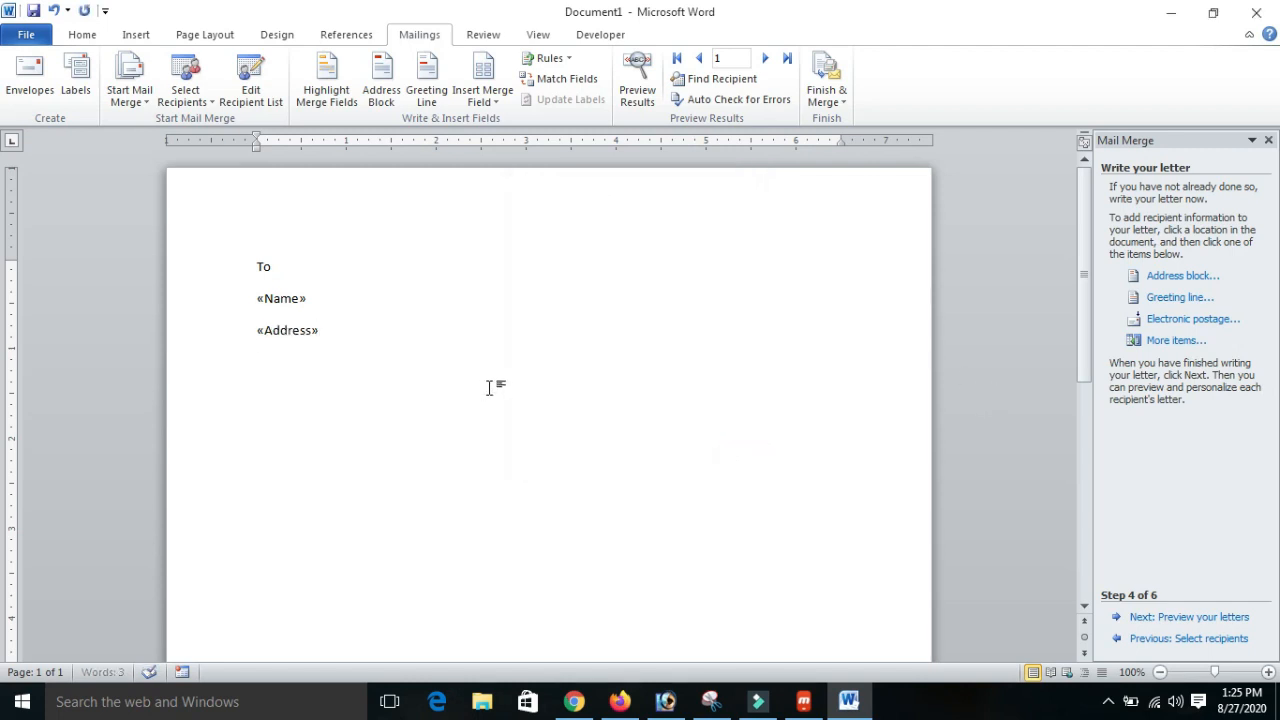
{"action": "left_click", "coordinate": [1176, 341]}
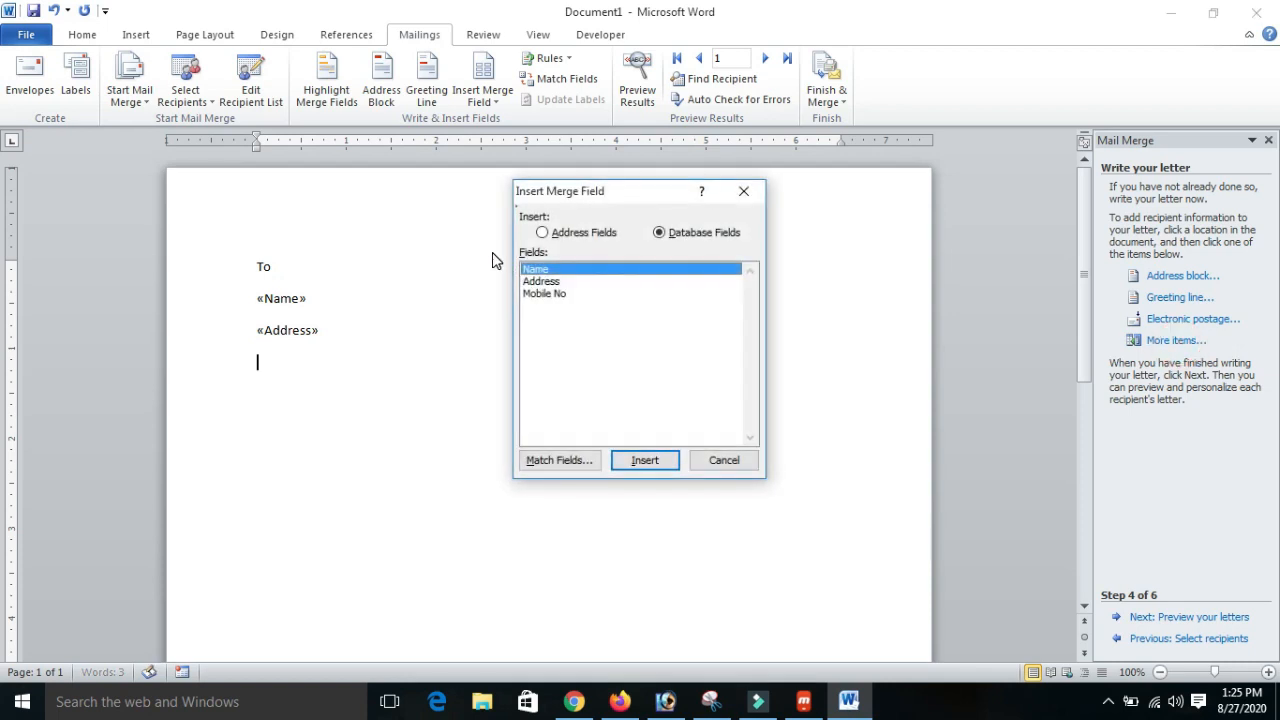
{"action": "left_click", "coordinate": [541, 293]}
{"action": "left_click", "coordinate": [647, 458]}
{"action": "left_click", "coordinate": [728, 460]}
- Generate sample body text below the merge fields with =rand(5,1)
{"action": "type", "text": "=rand("}
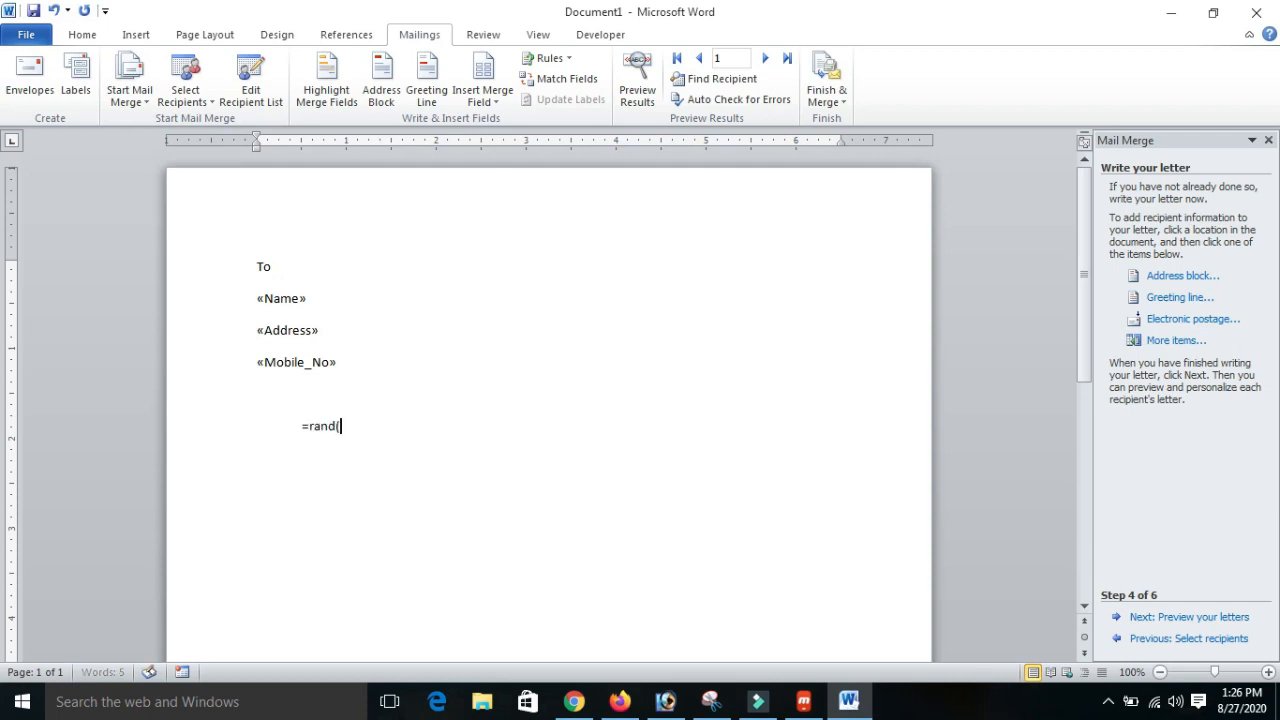
{"action": "type", "text": "5,1)"}
{"action": "key", "text": "Return"}
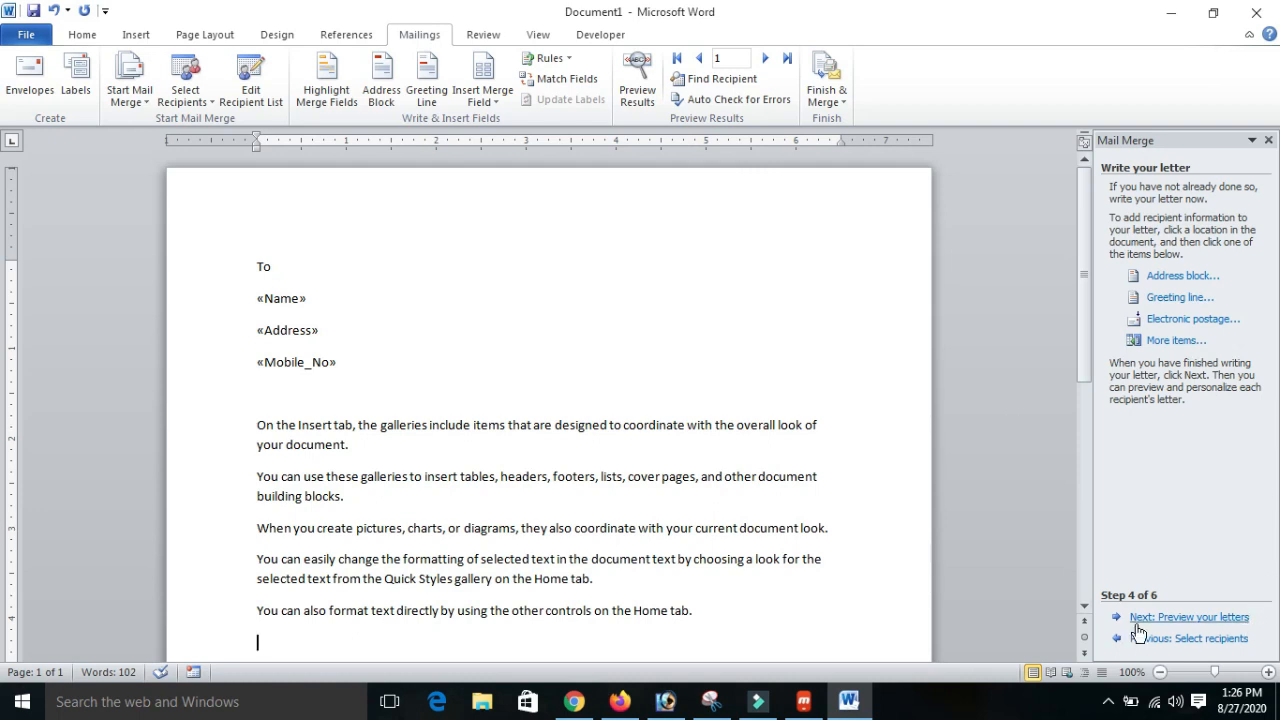
- Preview the merged letters and check the name, address and mobile number for each of the four recipients
{"action": "left_click", "coordinate": [1184, 618]}
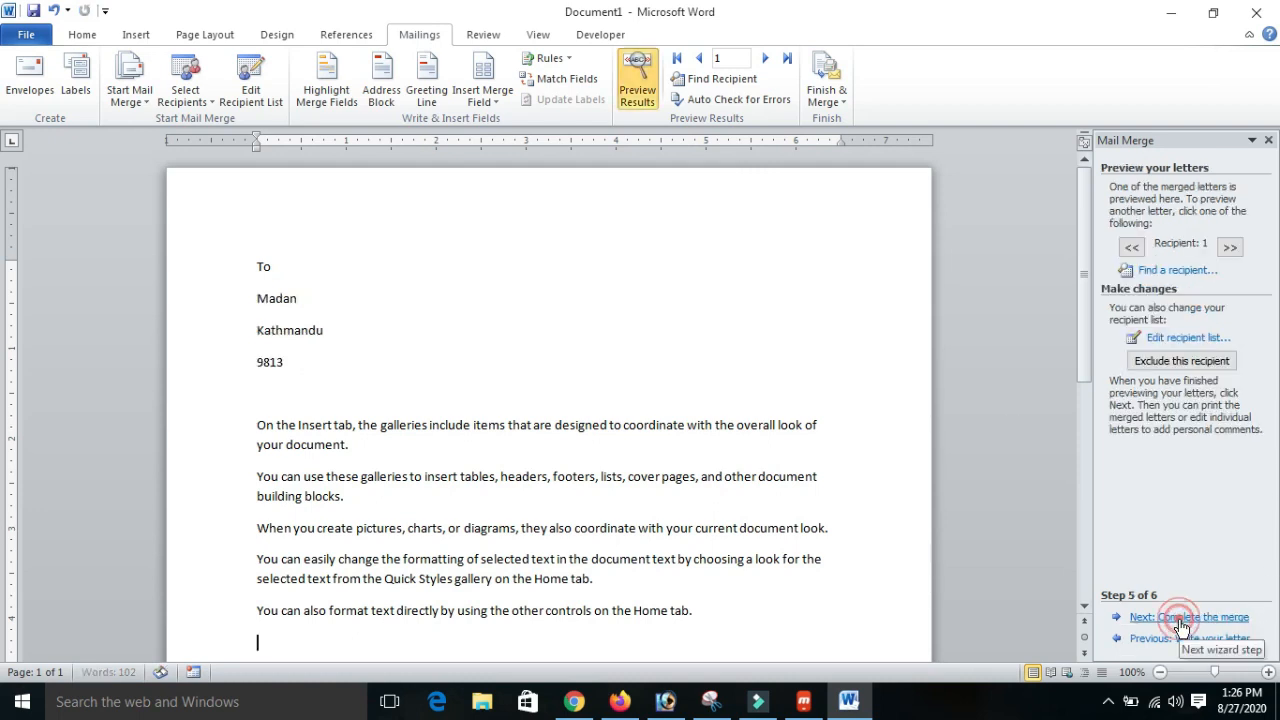
{"action": "left_click_drag", "start_coordinate": [249, 300], "coordinate": [303, 362]}
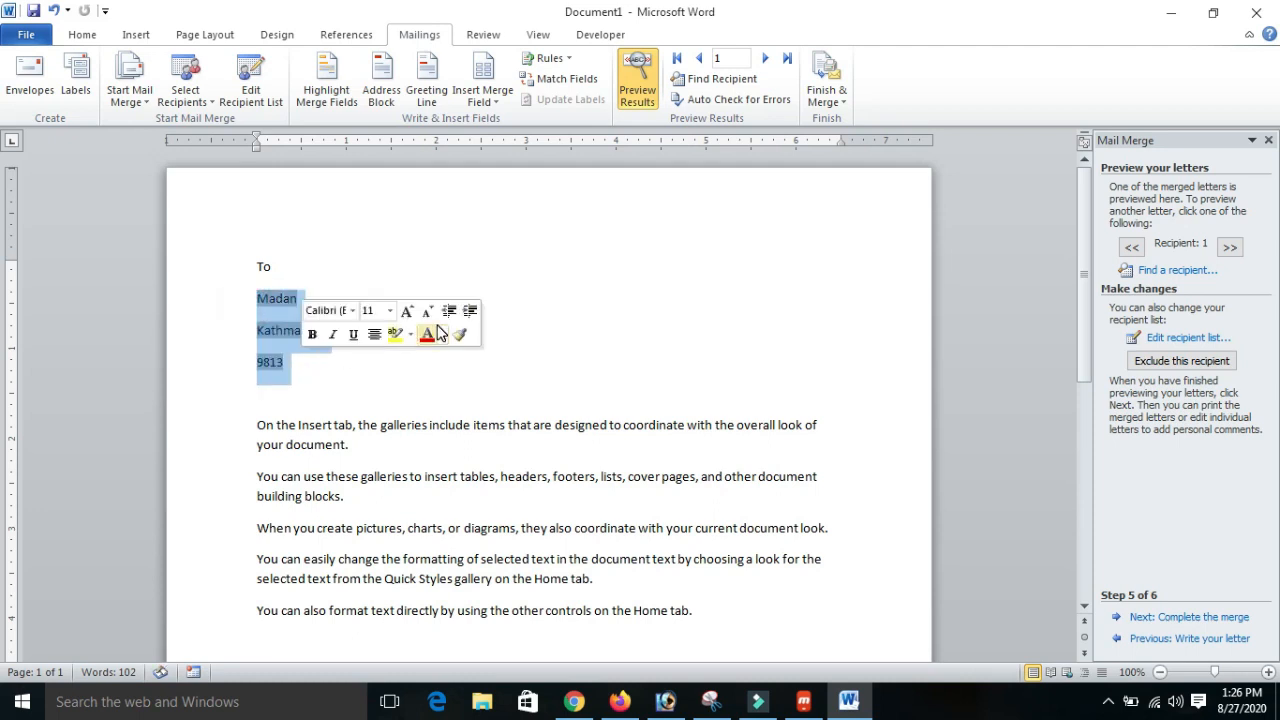
{"action": "left_click", "coordinate": [333, 372]}
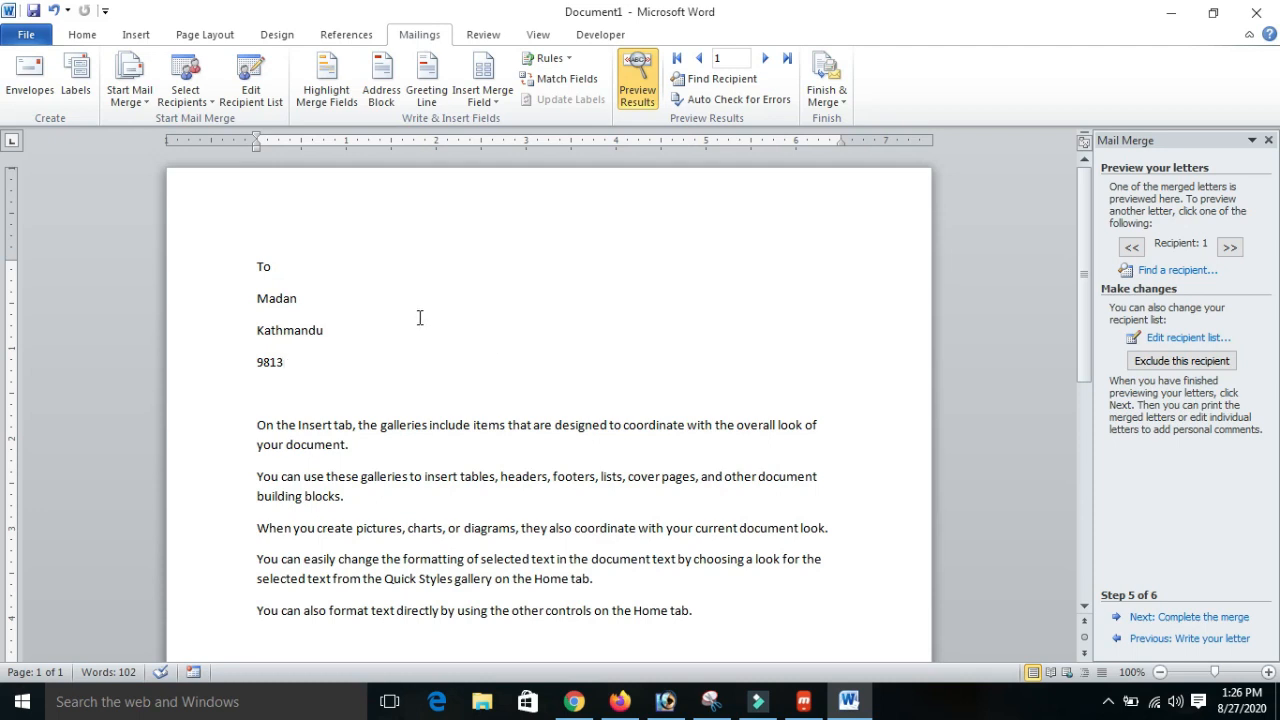
{"action": "left_click", "coordinate": [1229, 251]}
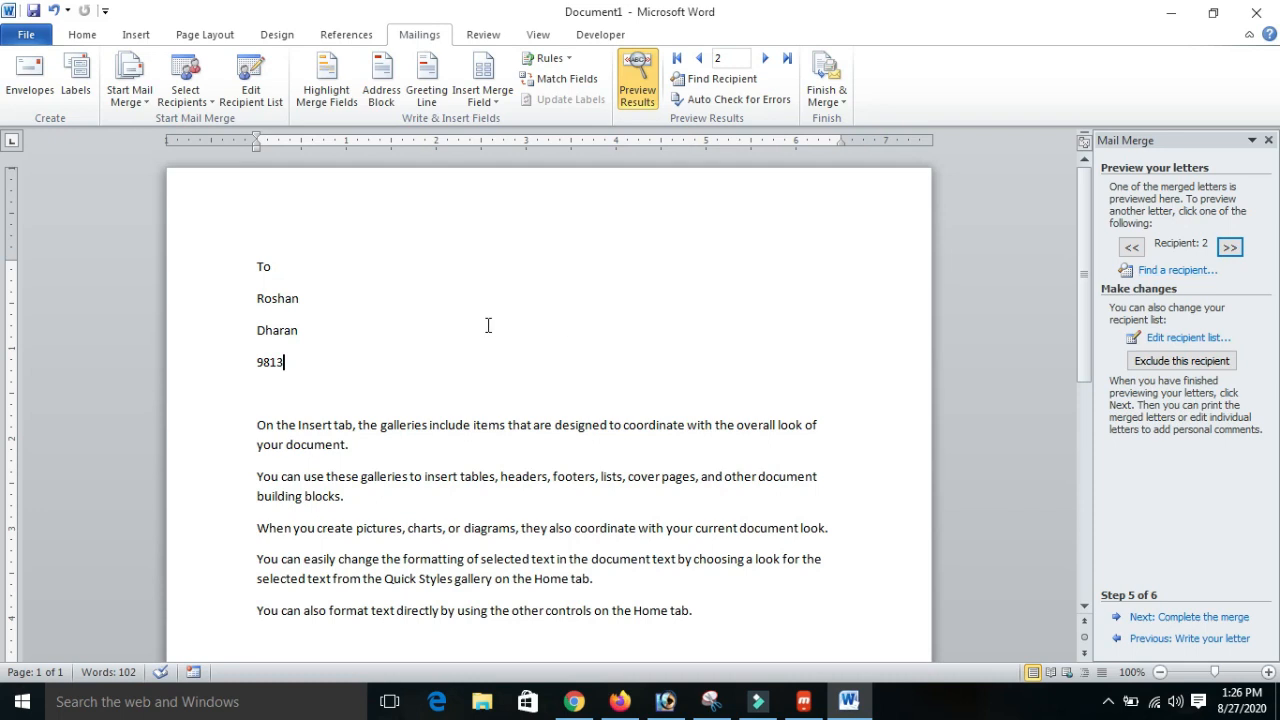
{"action": "left_click_drag", "start_coordinate": [246, 299], "coordinate": [607, 356]}
{"action": "left_click", "coordinate": [601, 347]}
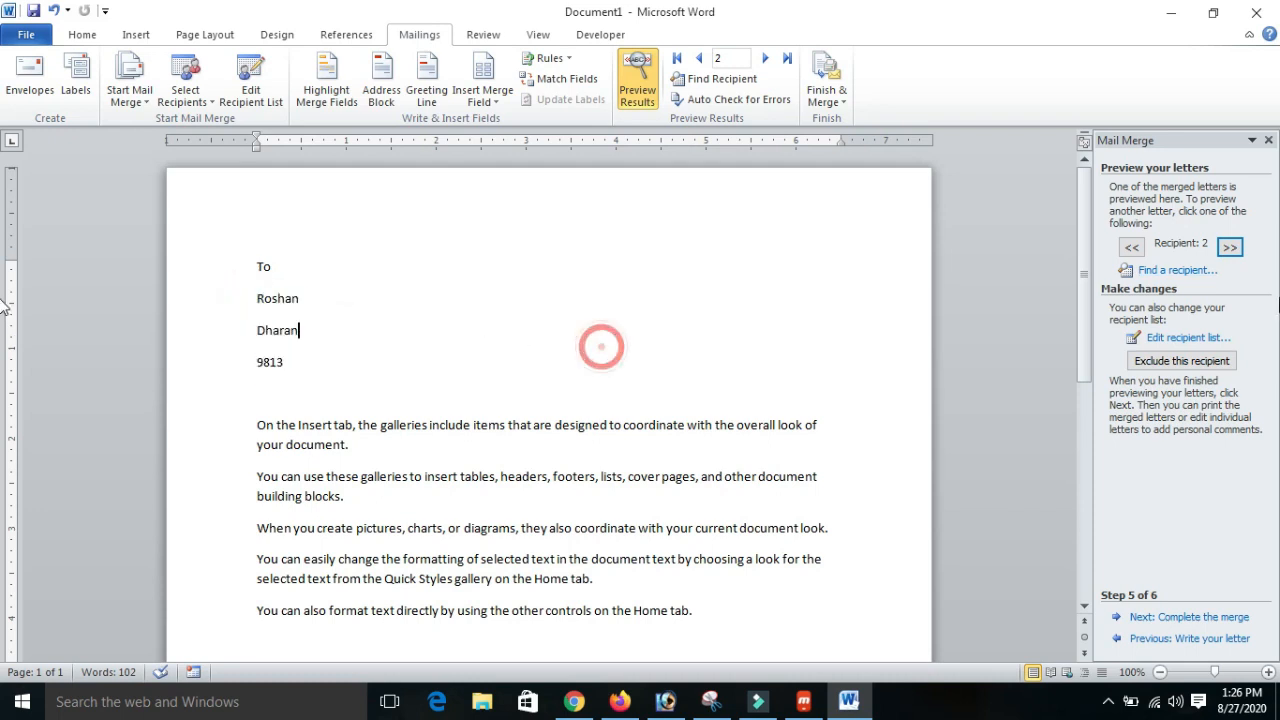
{"action": "left_click", "coordinate": [1233, 253]}
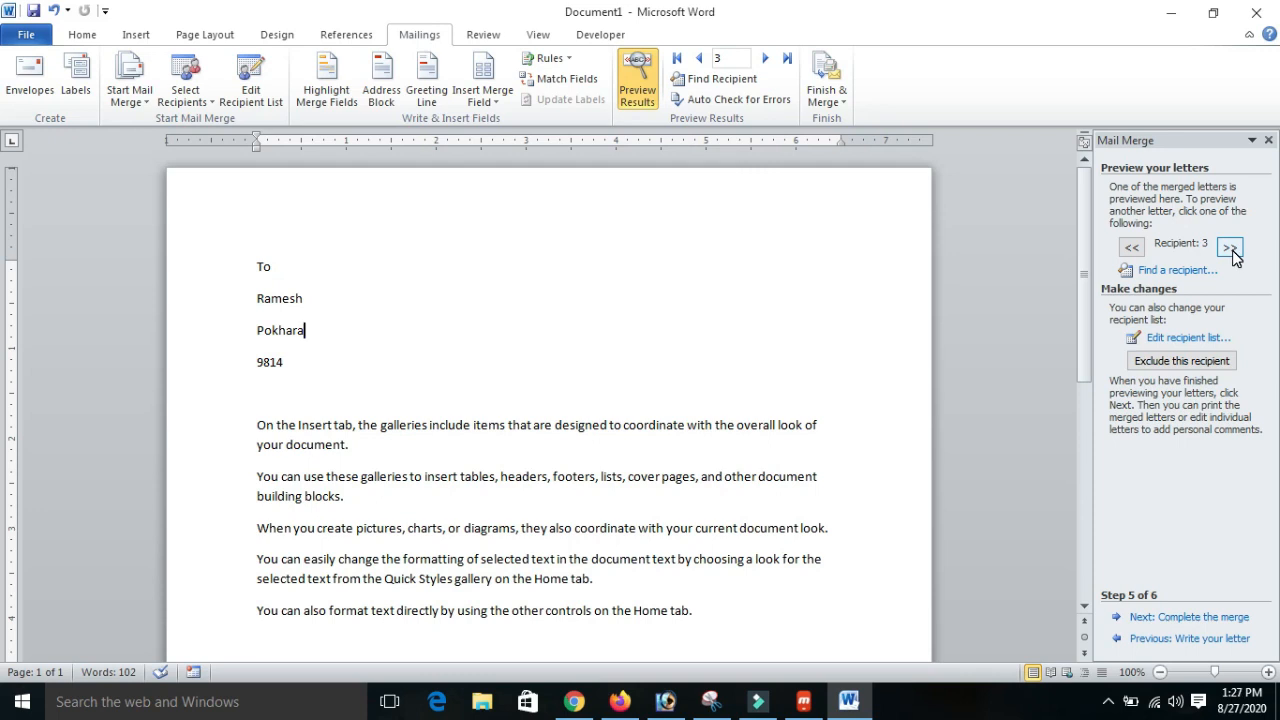
{"action": "left_click", "coordinate": [1231, 252]}
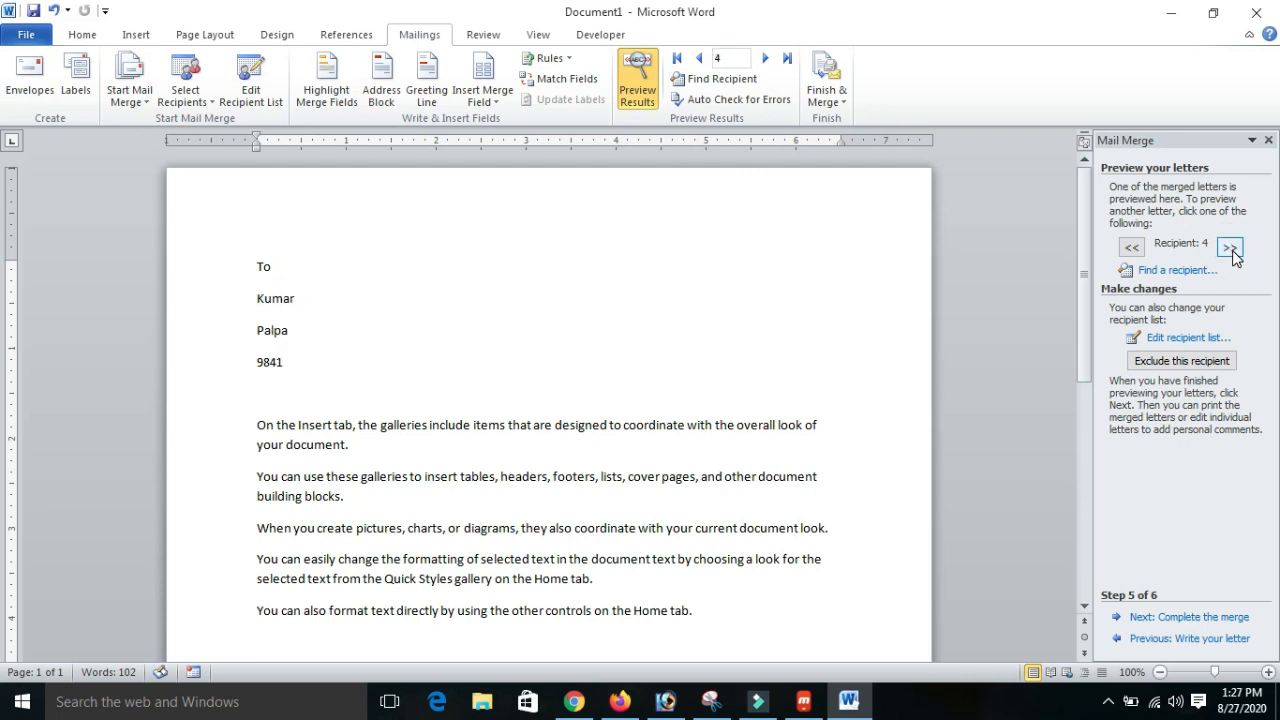
- Review the letters back to the first recipient and forward to the third, and proceed to completing the merge
{"action": "left_click", "coordinate": [1136, 247]}
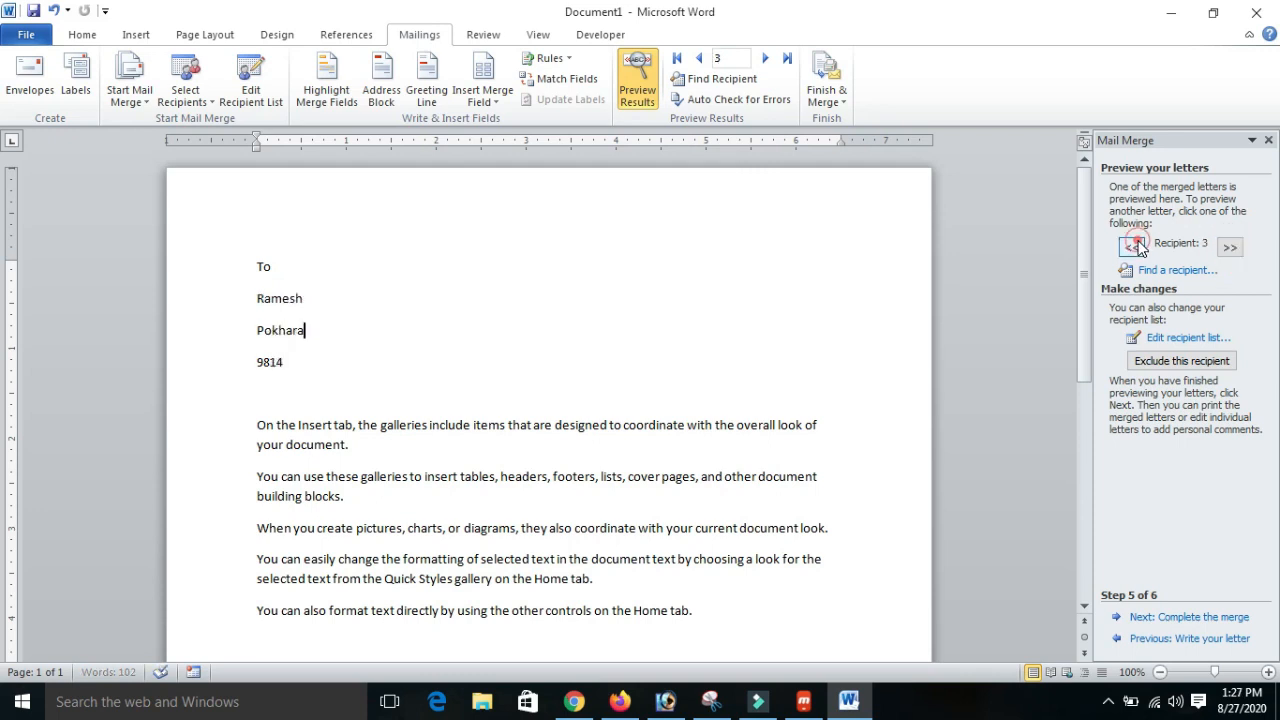
{"action": "left_click", "coordinate": [1136, 247]}
{"action": "left_click", "coordinate": [1136, 247]}
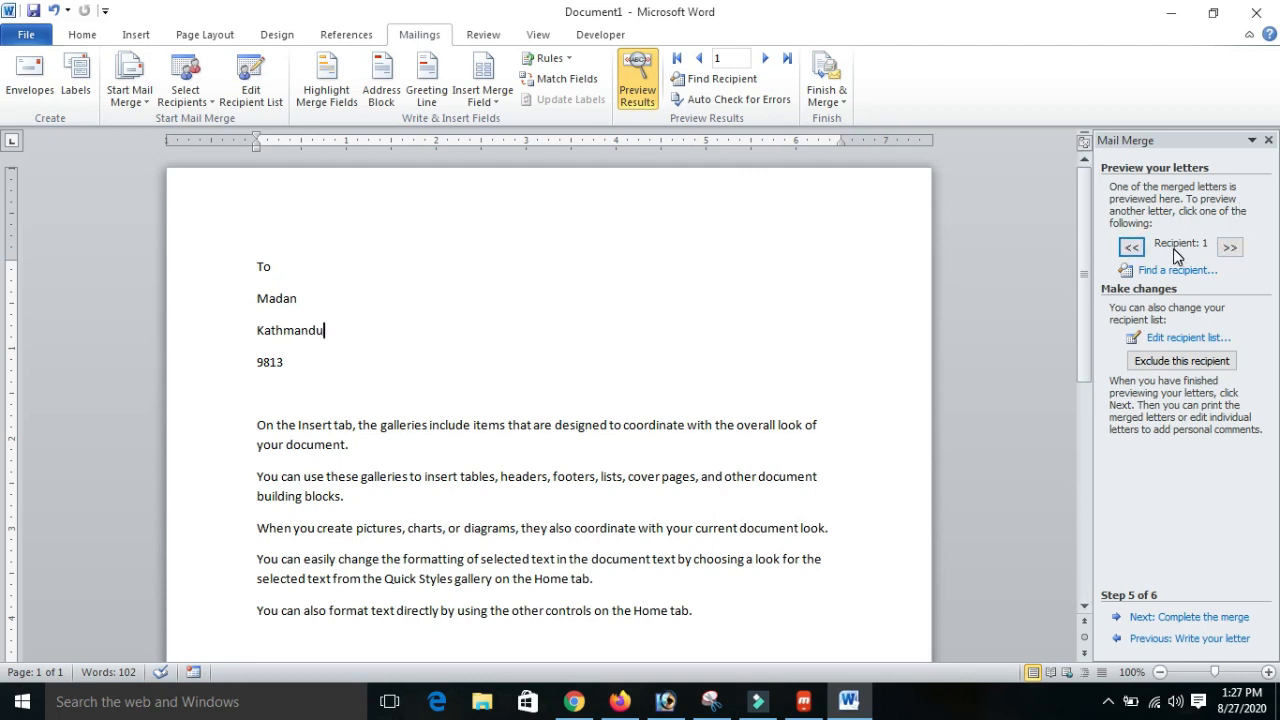
{"action": "left_click", "coordinate": [1230, 247]}
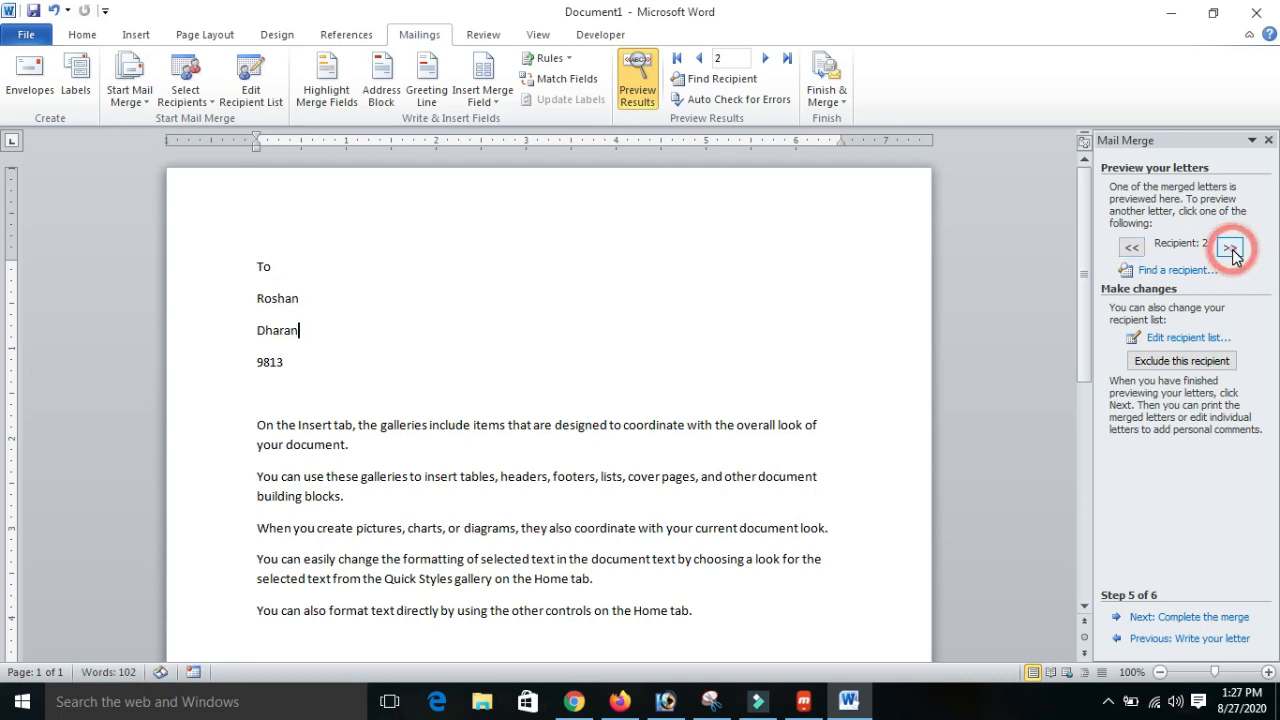
{"action": "left_click", "coordinate": [1231, 250]}
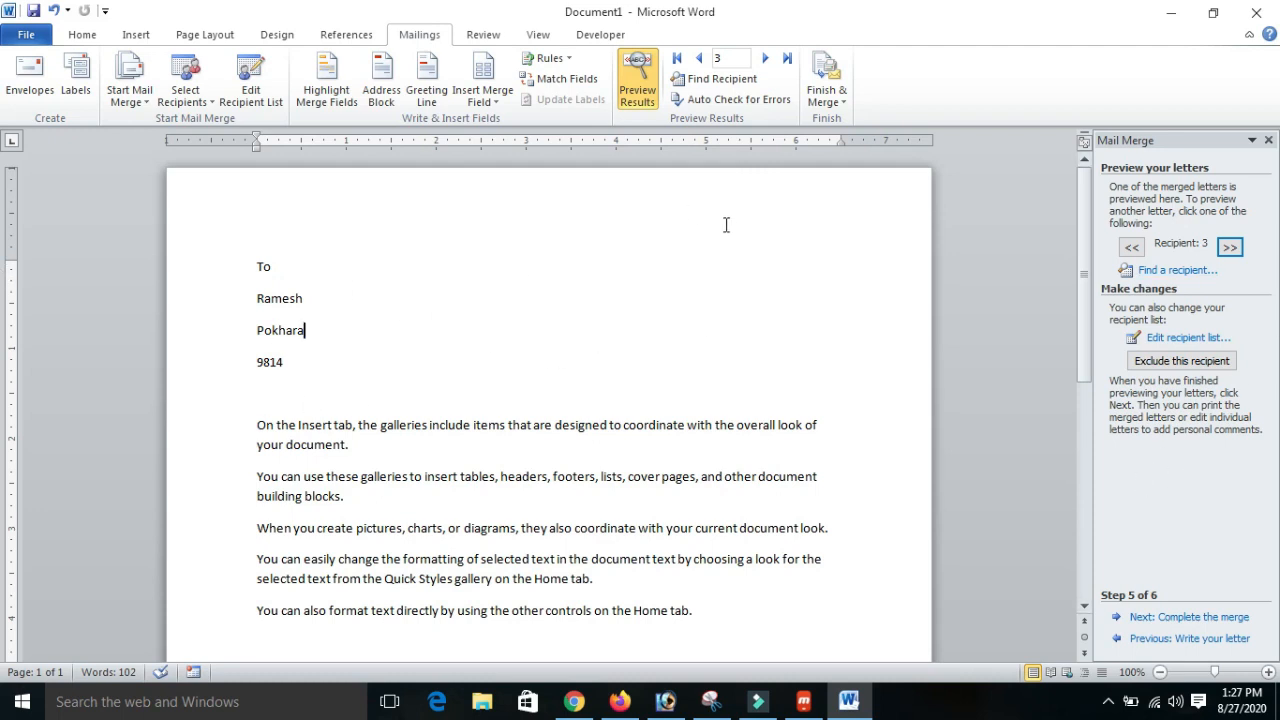
{"action": "left_click", "coordinate": [1189, 617]}
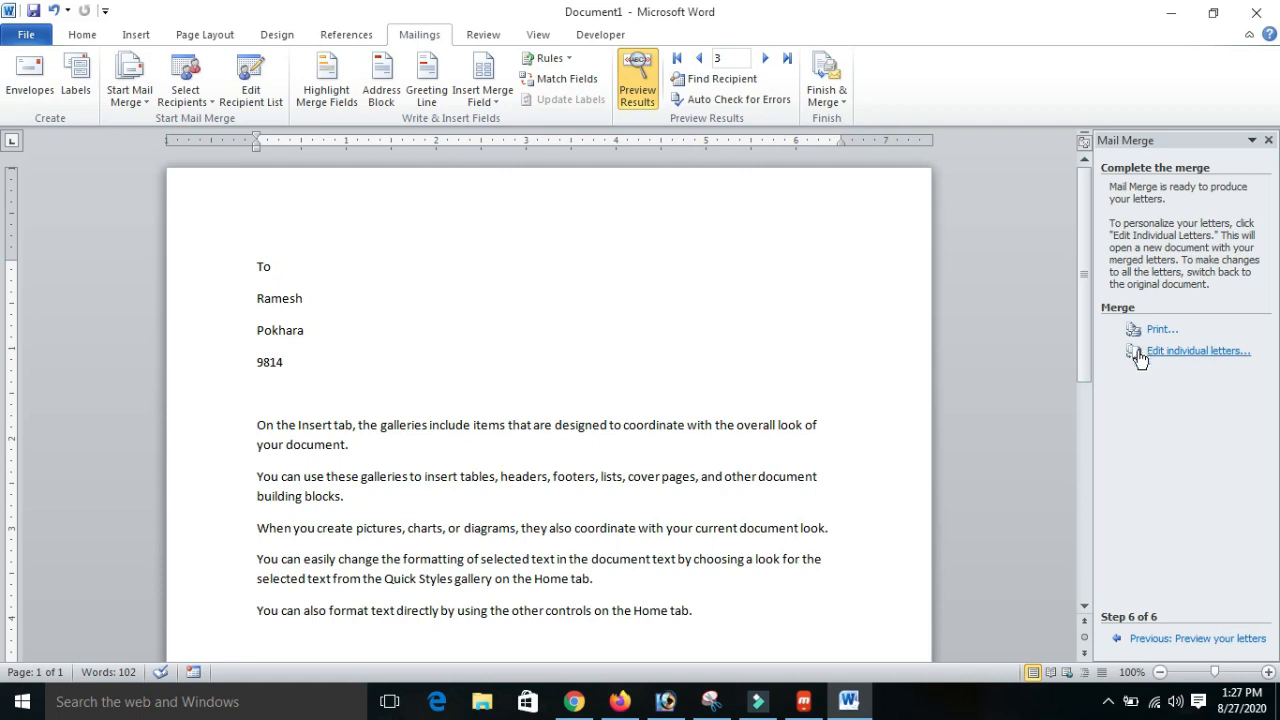
- Try merging the letters to the printer, first with records 3 to 4 and finally with all records
{"action": "left_click", "coordinate": [1162, 330]}
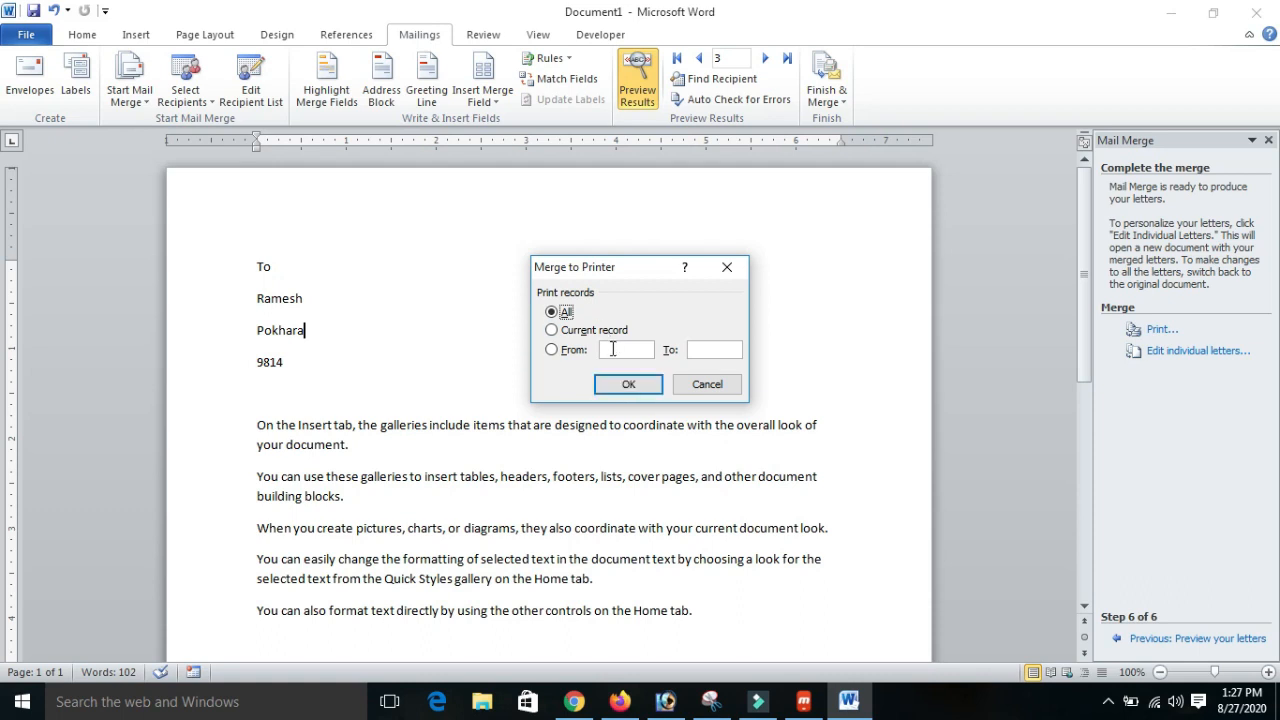
{"action": "left_click", "coordinate": [570, 330]}
{"action": "left_click", "coordinate": [552, 349]}
{"action": "left_click", "coordinate": [619, 350]}
{"action": "left_click", "coordinate": [623, 349]}
{"action": "left_click_drag", "start_coordinate": [612, 345], "coordinate": [580, 345]}
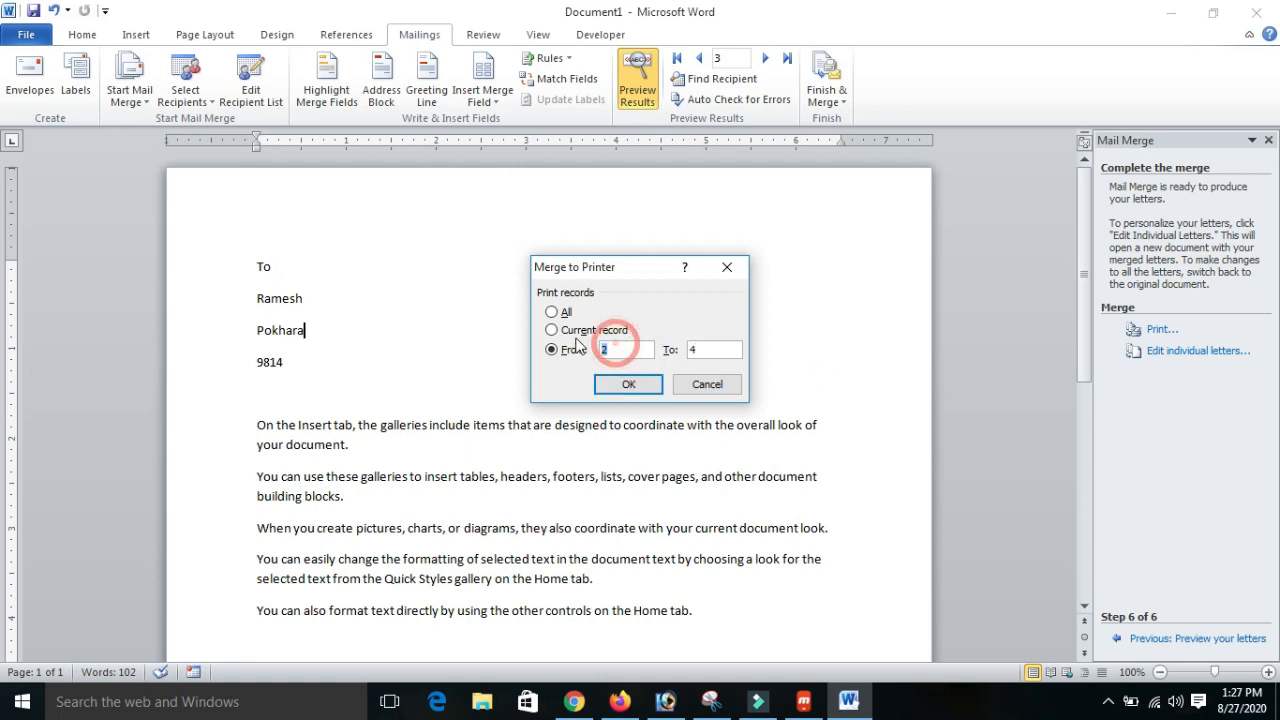
{"action": "type", "text": "3"}
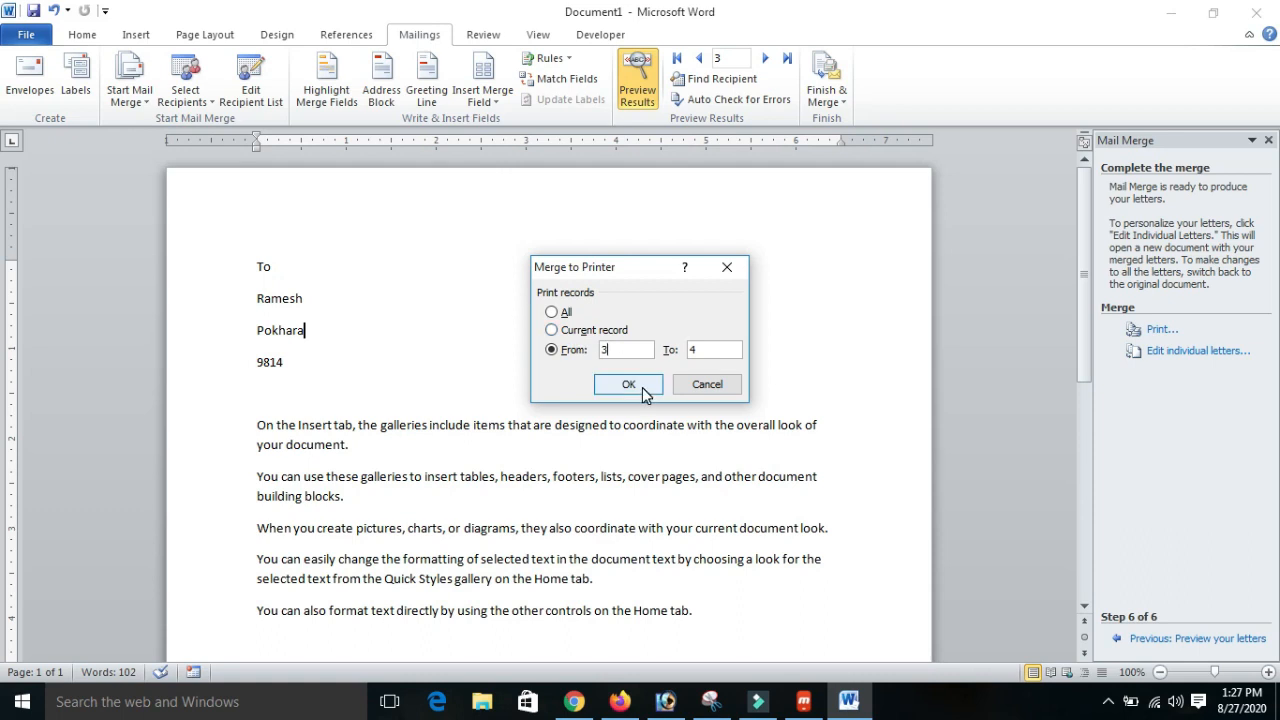
{"action": "left_click", "coordinate": [551, 312]}
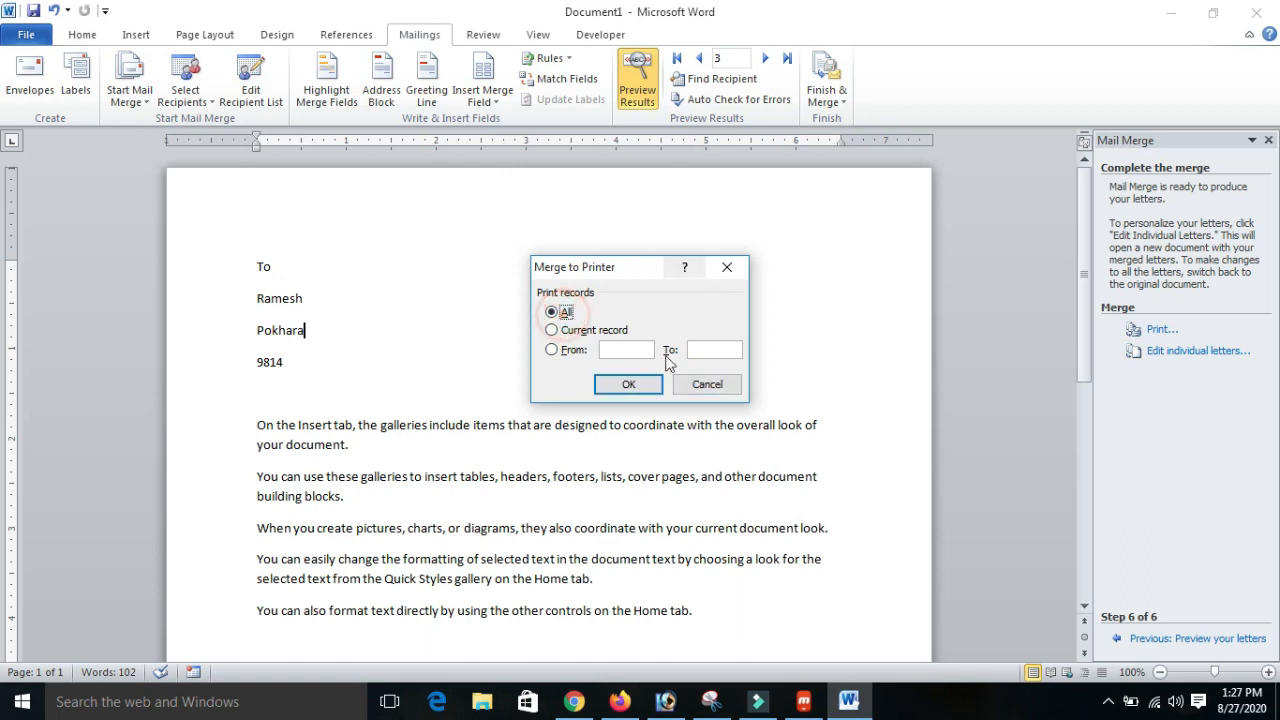
{"action": "left_click", "coordinate": [636, 384]}
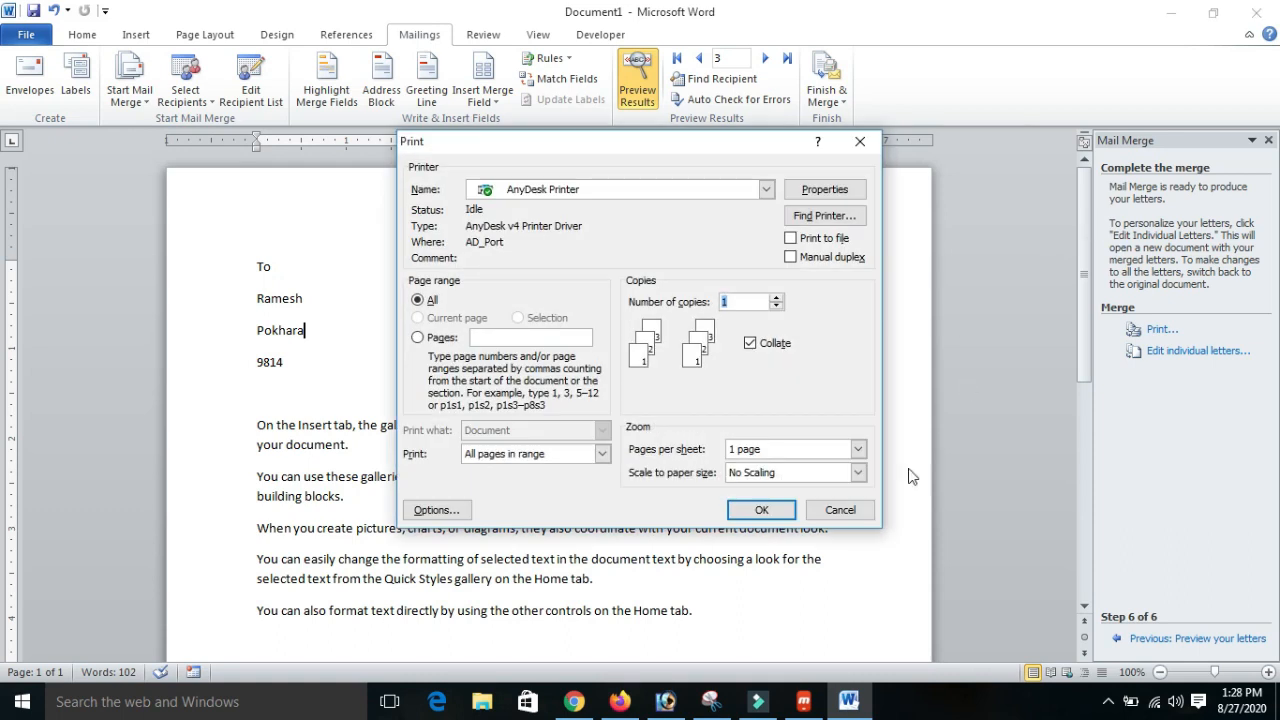
{"action": "left_click", "coordinate": [840, 510]}
{"action": "left_click_drag", "start_coordinate": [1083, 284], "coordinate": [1095, 245]}
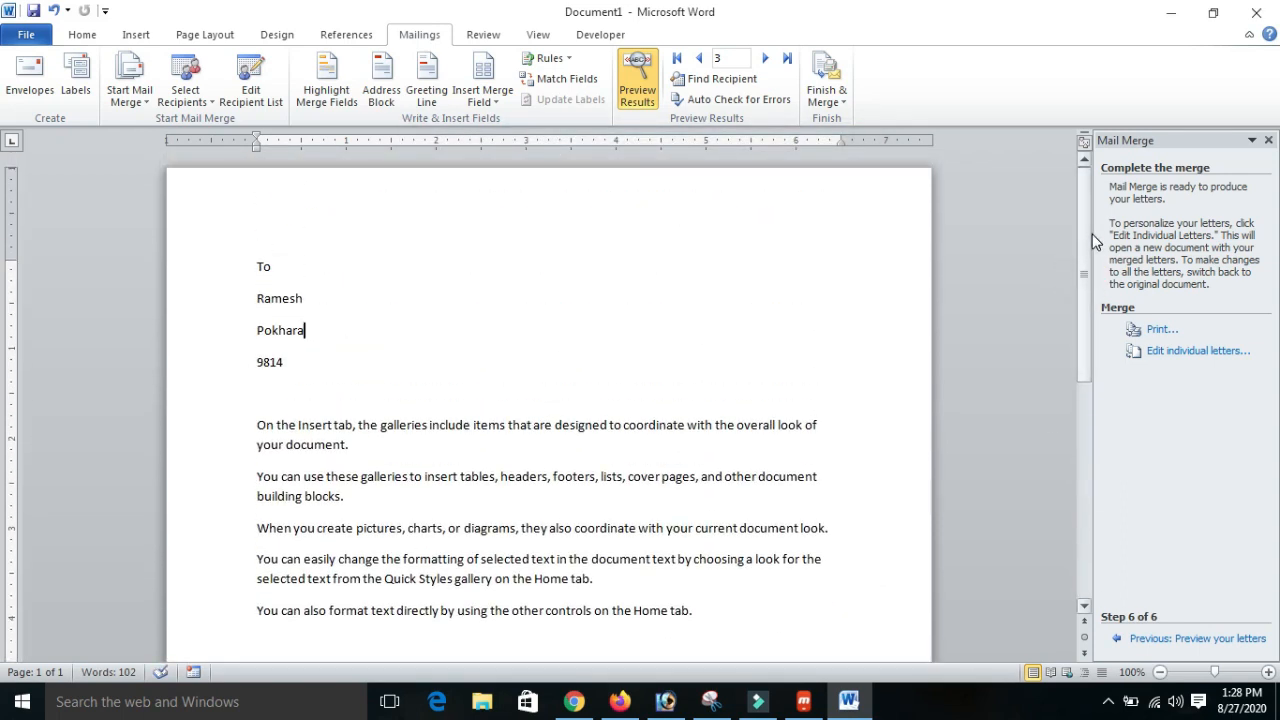
{"action": "left_click", "coordinate": [654, 309]}
{"action": "left_click", "coordinate": [147, 109]}
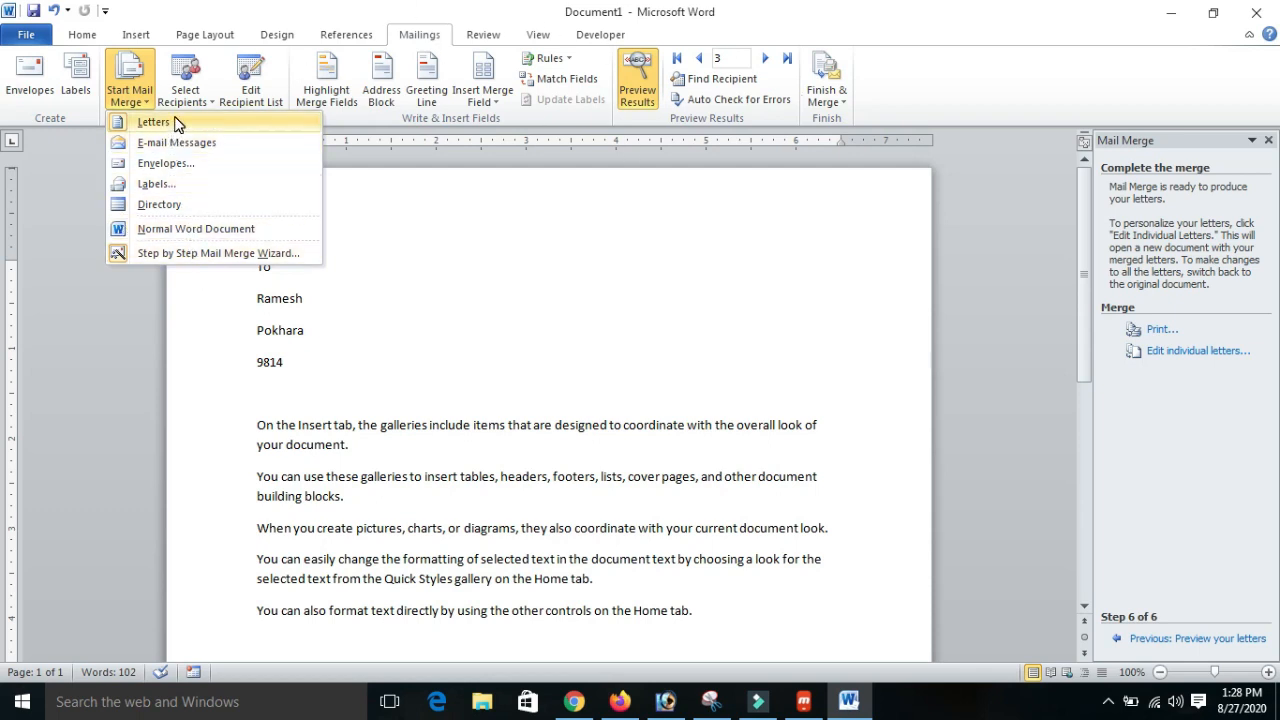
{"action": "left_click", "coordinate": [175, 122]}
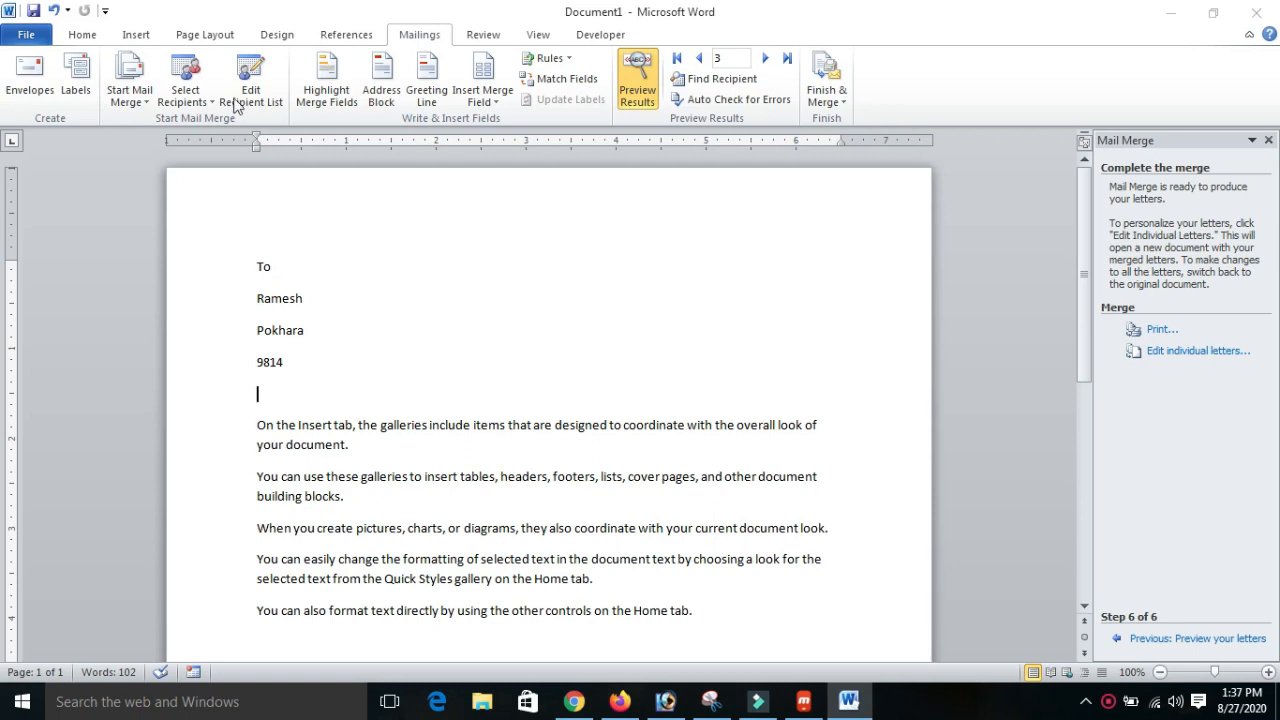
{"action": "left_click", "coordinate": [410, 38]}
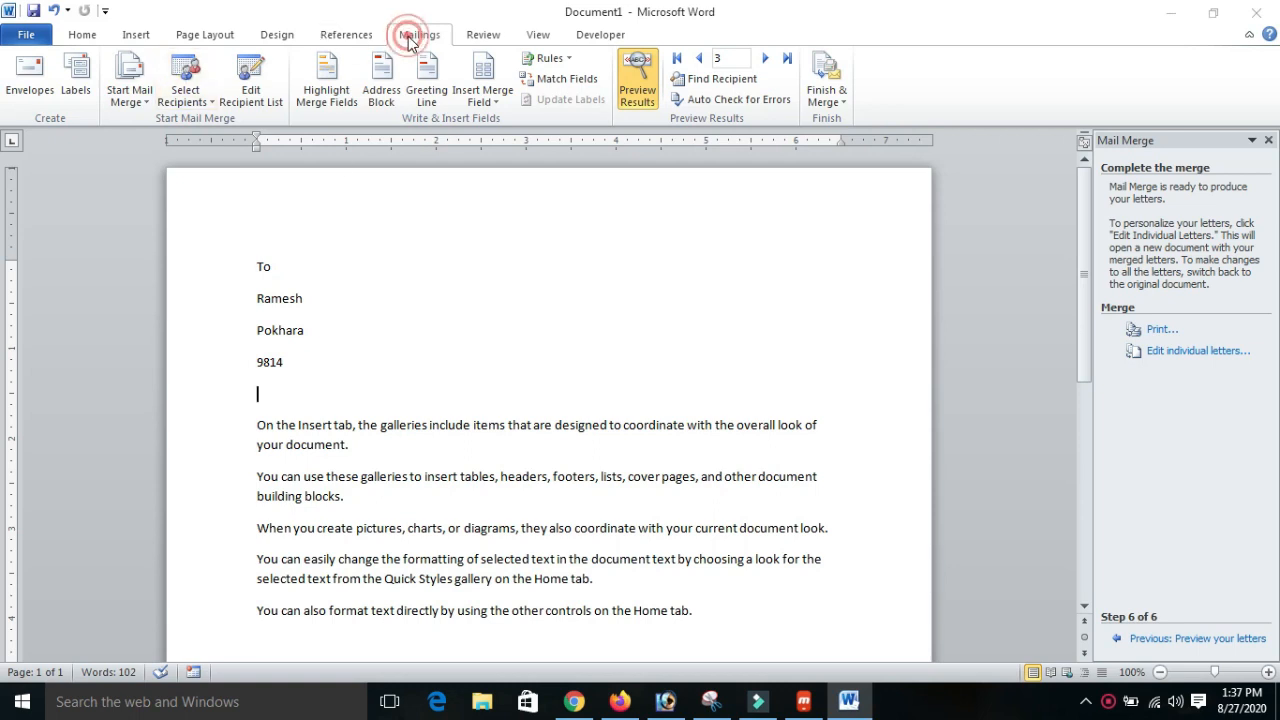